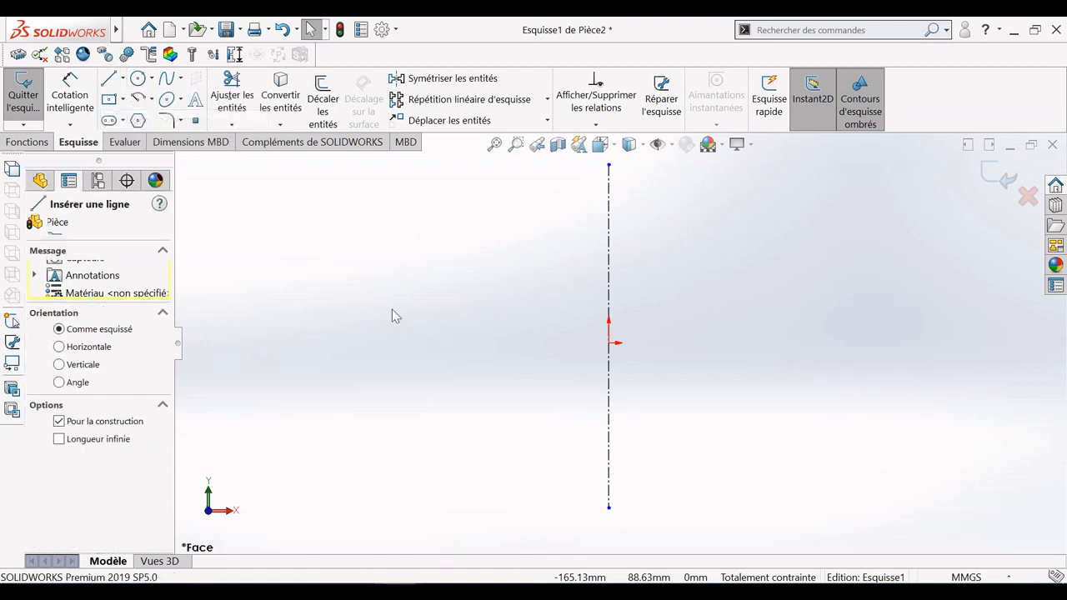
Draw a horizontal construction line through the origin, extending to both sides of the vertical centerline.
left_click(462, 343)
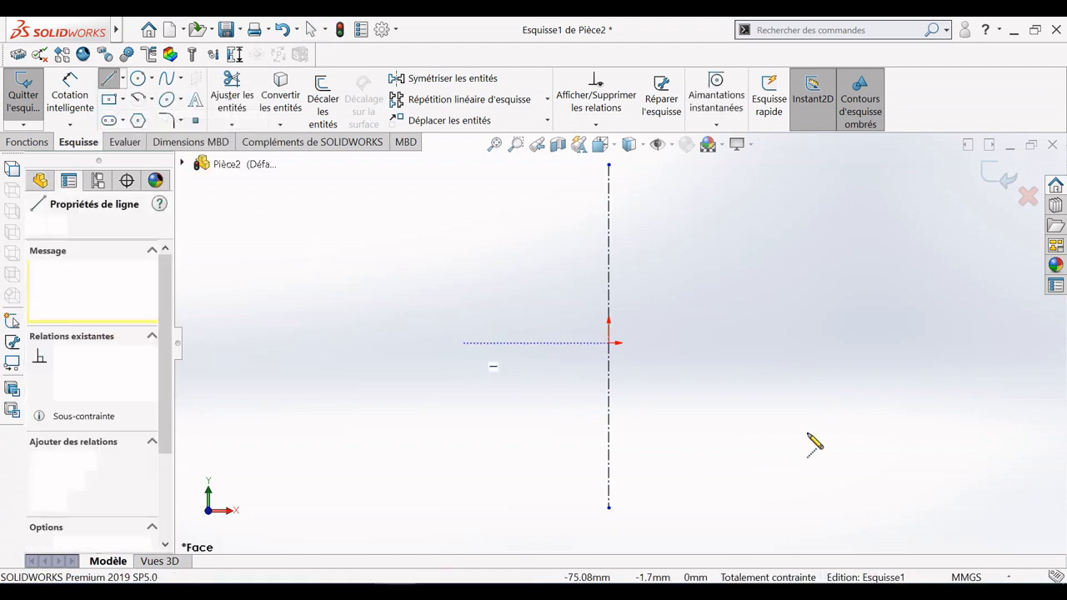
left_click(865, 344)
key("Escape")
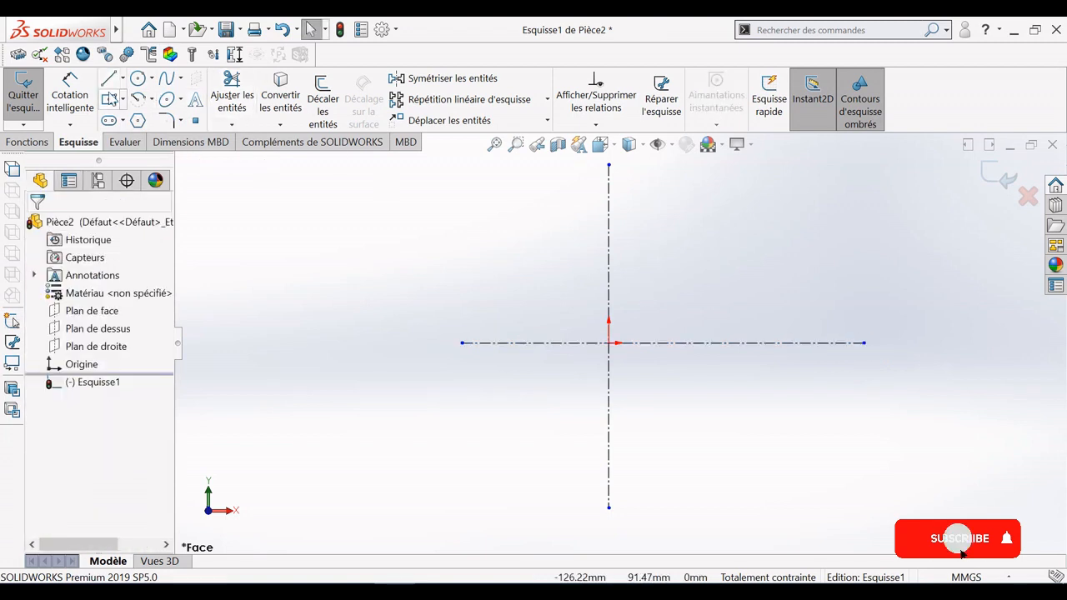
left_click(610, 343)
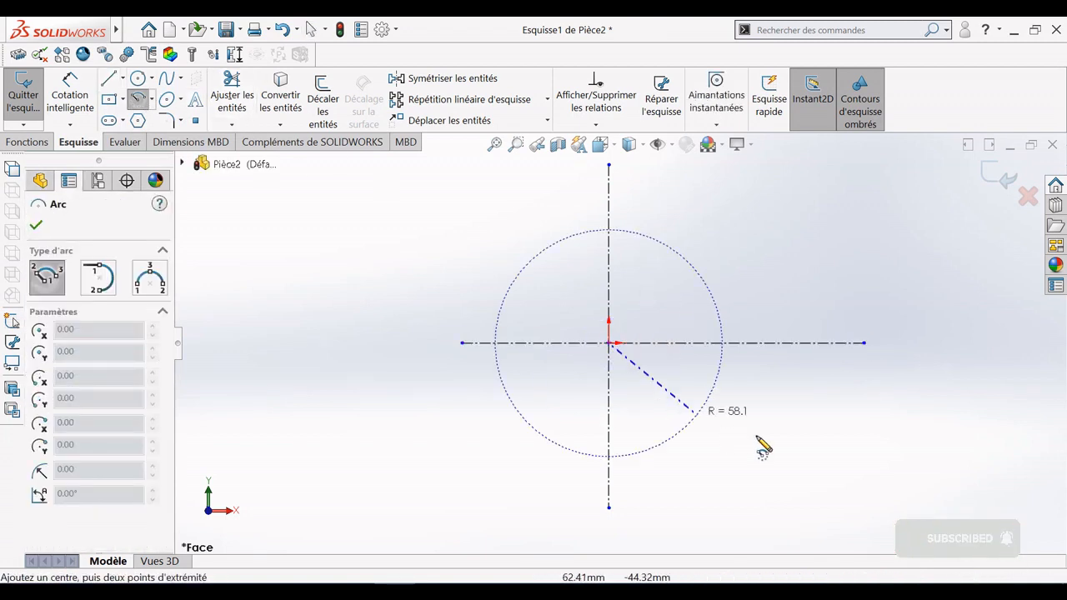
left_click(792, 344)
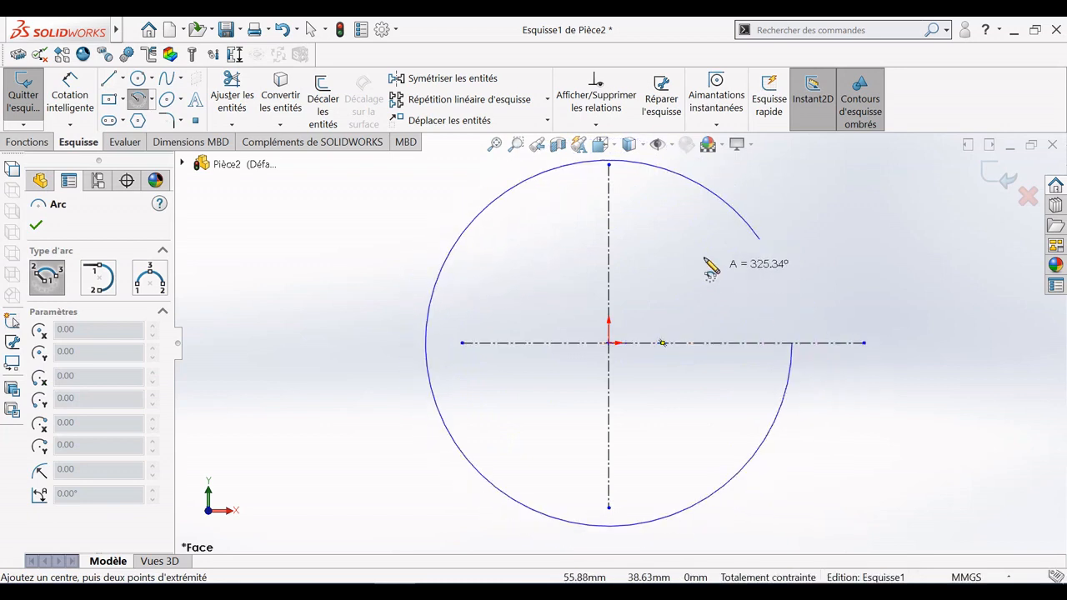
key("Escape")
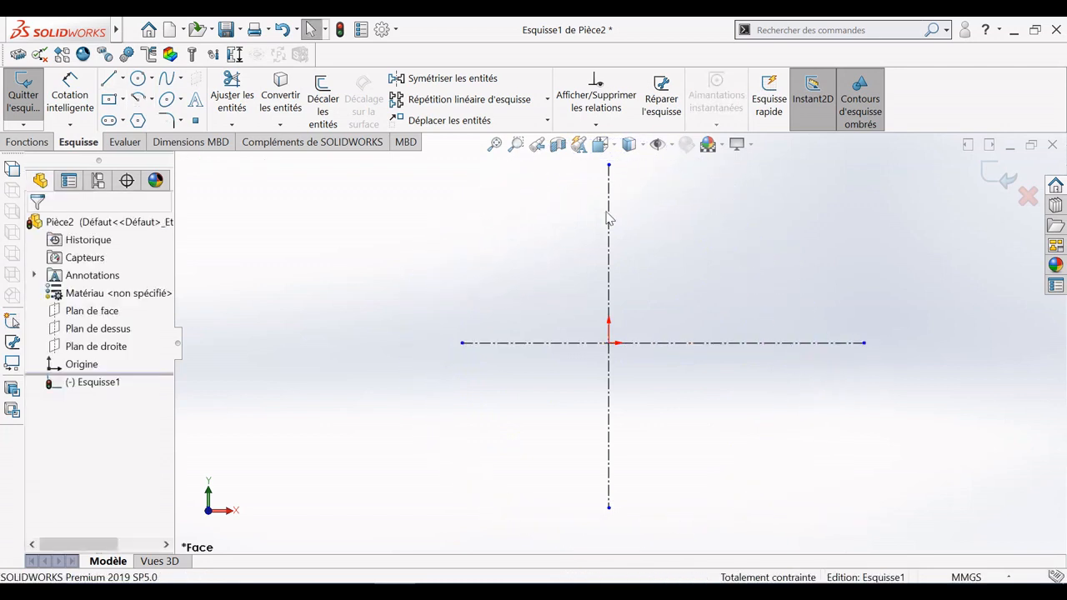
Sketch a quarter arc of about 66 mm radius centred on the origin, from the upper vertical centerline to the right half of the horizontal one.
left_click(140, 99)
left_click(610, 342)
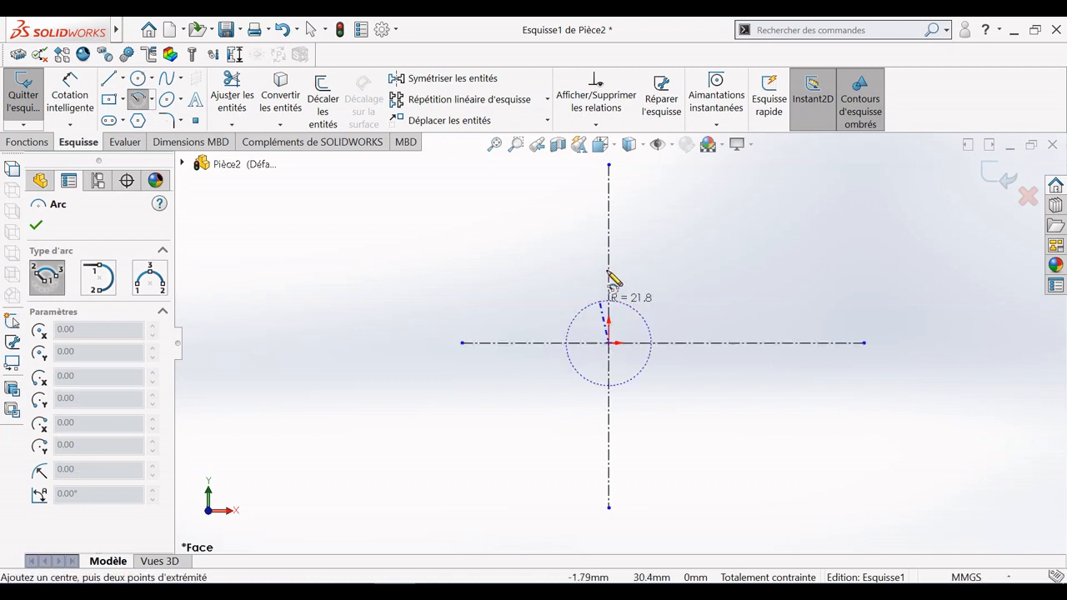
left_click(609, 216)
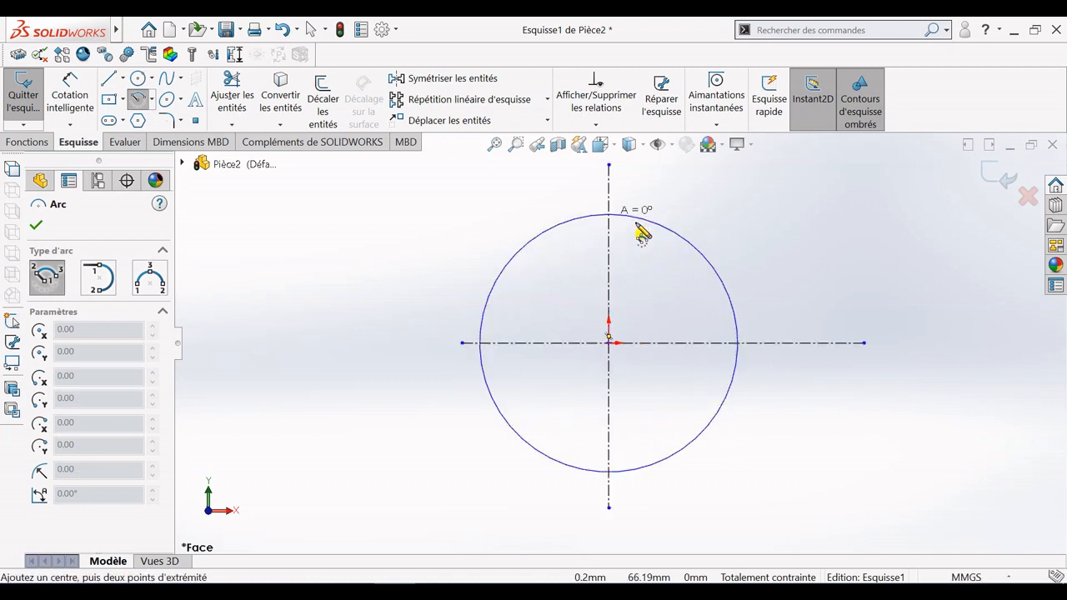
left_click(739, 343)
key("Escape")
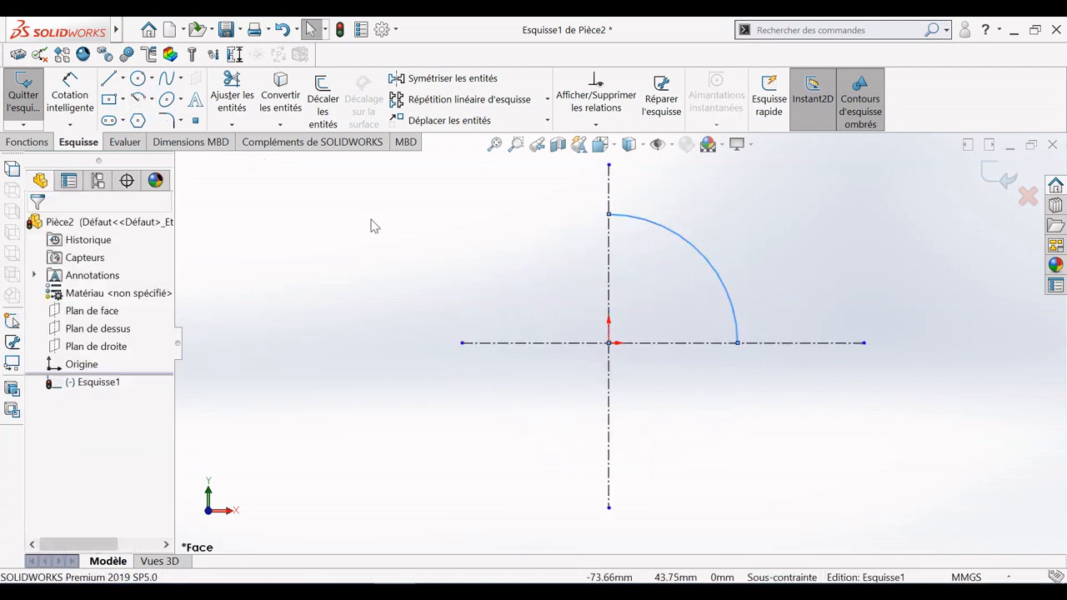
Dimension the quarter arc's radius to 75 mm and exit the sketch.
left_click(70, 99)
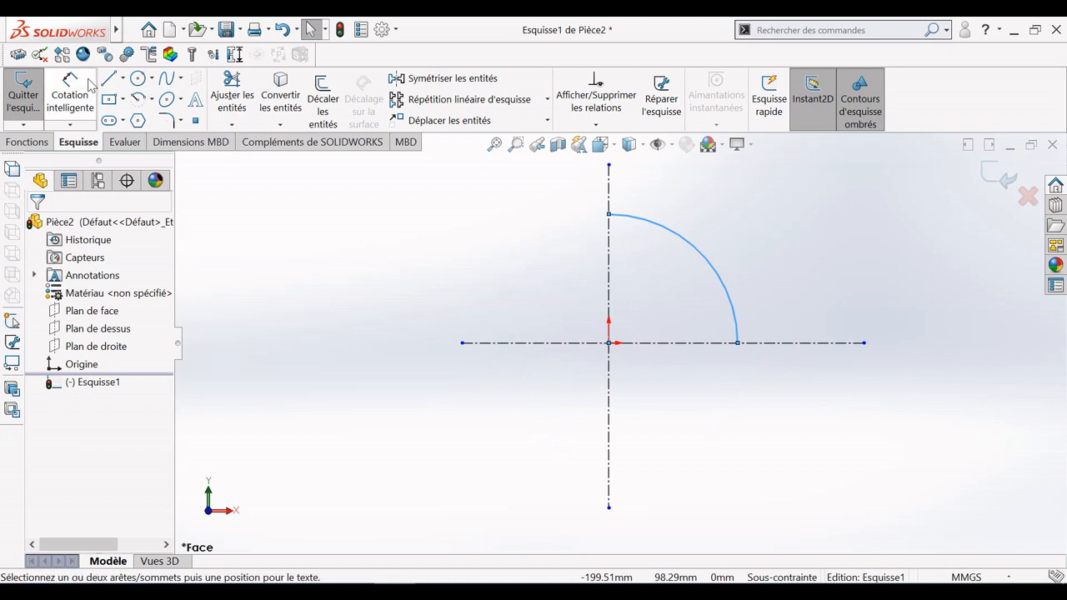
left_click(684, 264)
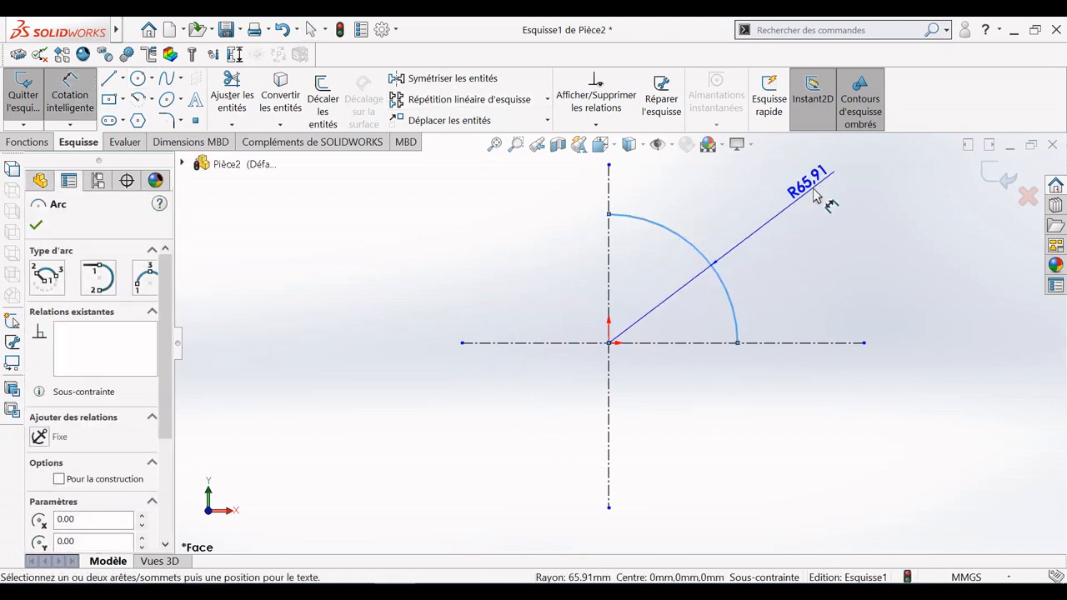
left_click(815, 195)
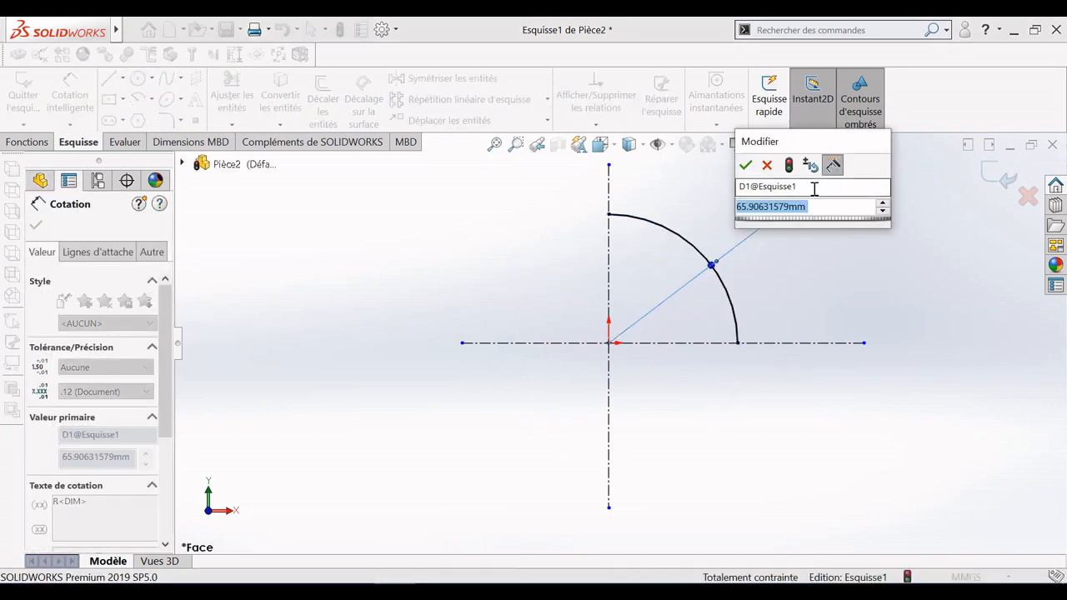
type("75")
left_click(746, 167)
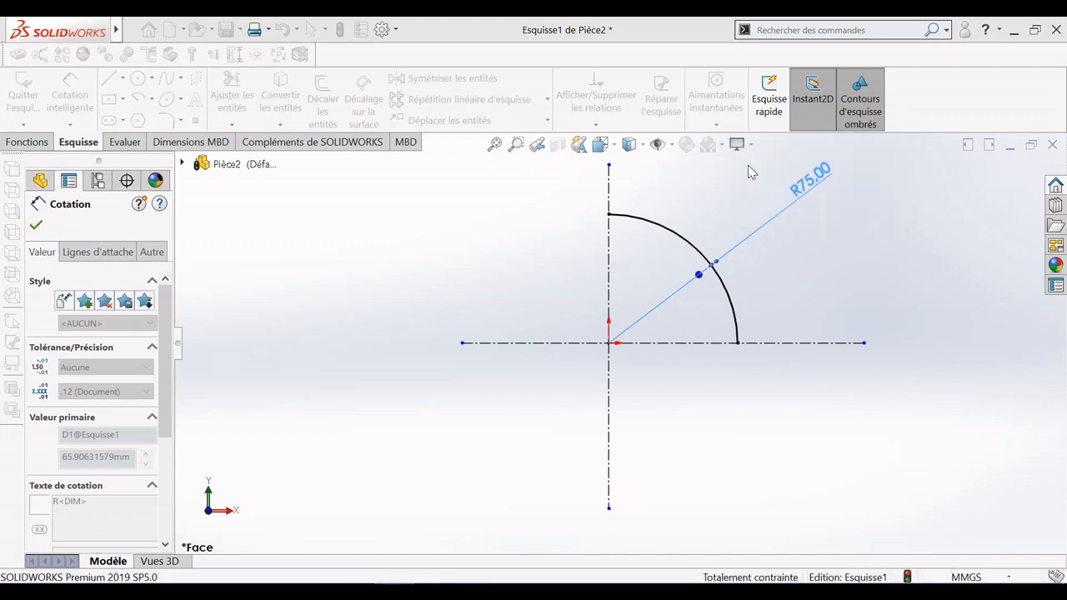
scroll(690, 327, "down", 5)
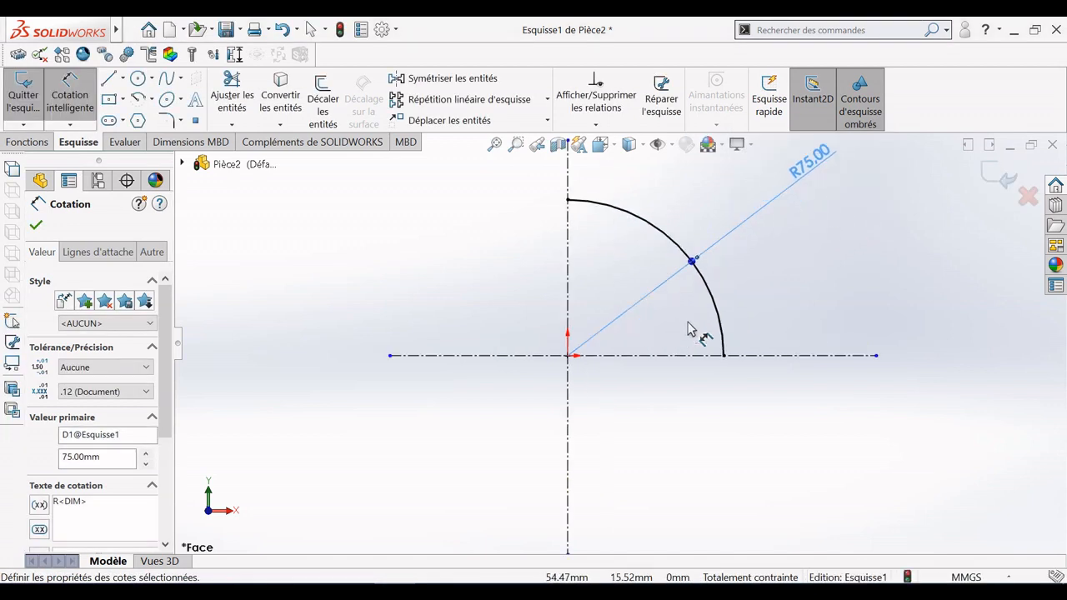
scroll(305, 171, "up", 1)
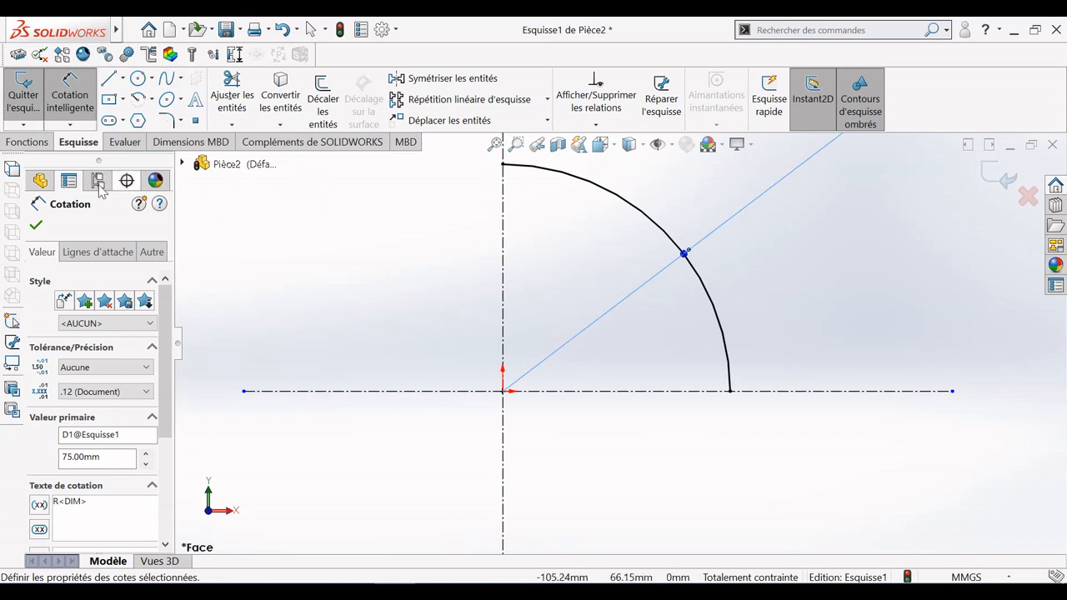
left_click(36, 226)
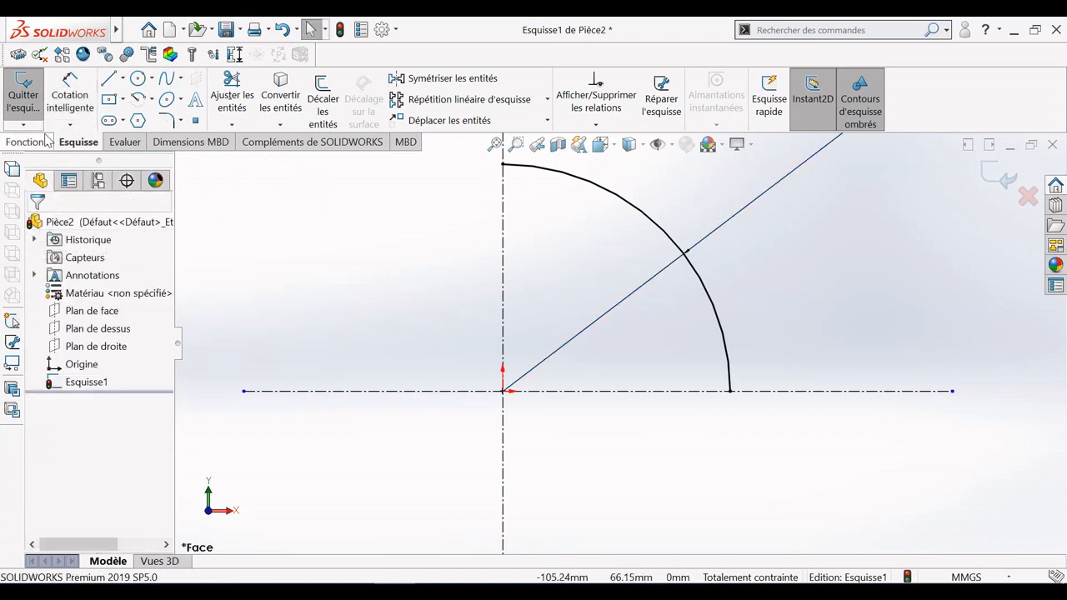
left_click(23, 102)
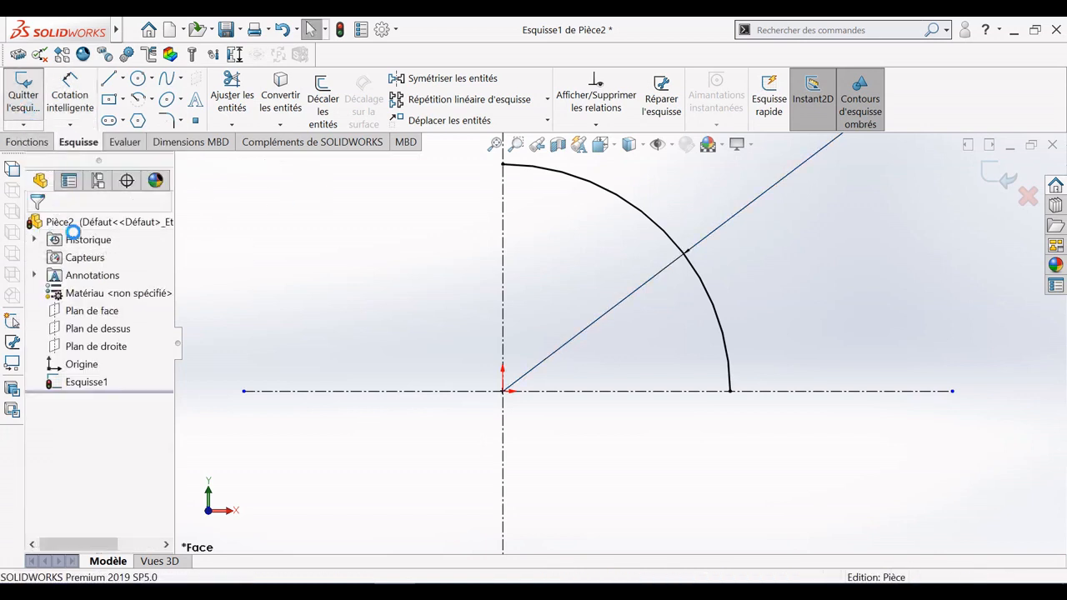
On Plan de dessus, sketch two concentric circles about 15 mm and 20 mm in diameter, centred on the arc's endpoint.
left_click(115, 330)
right_click(107, 334)
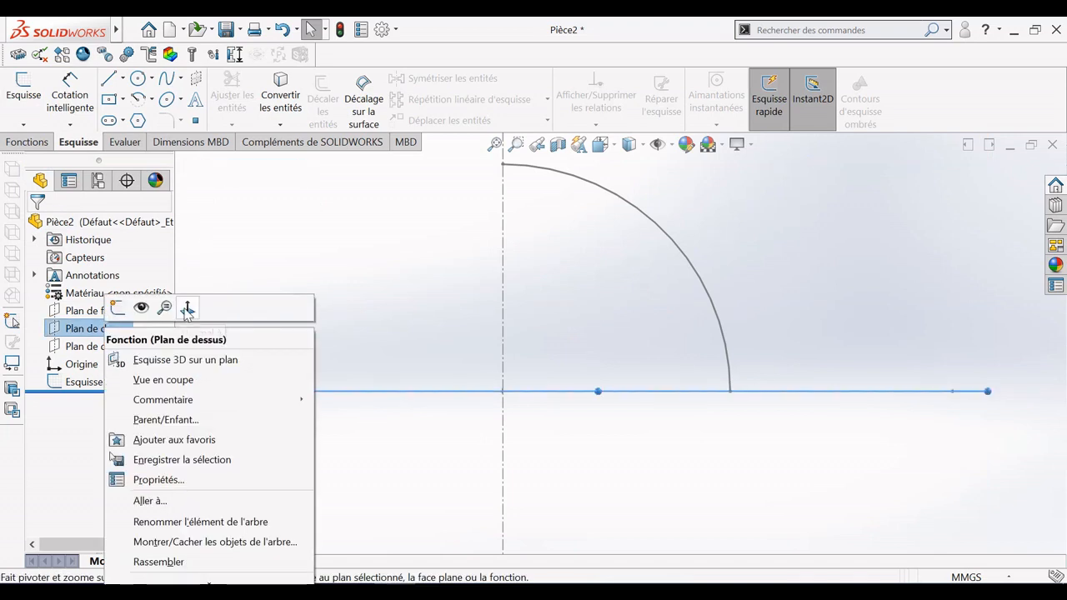
left_click(197, 308)
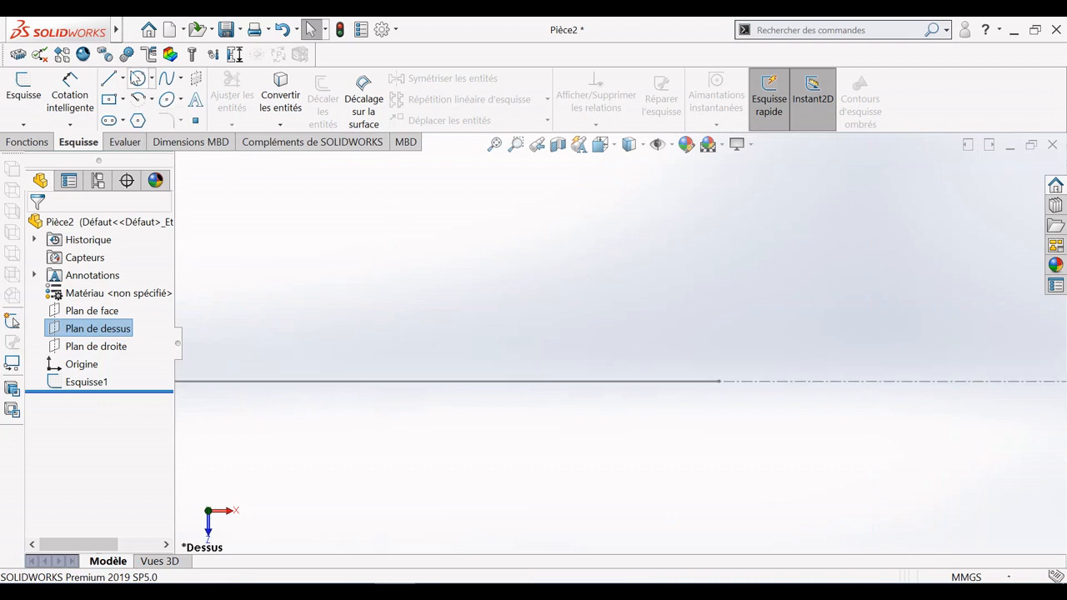
left_click(138, 78)
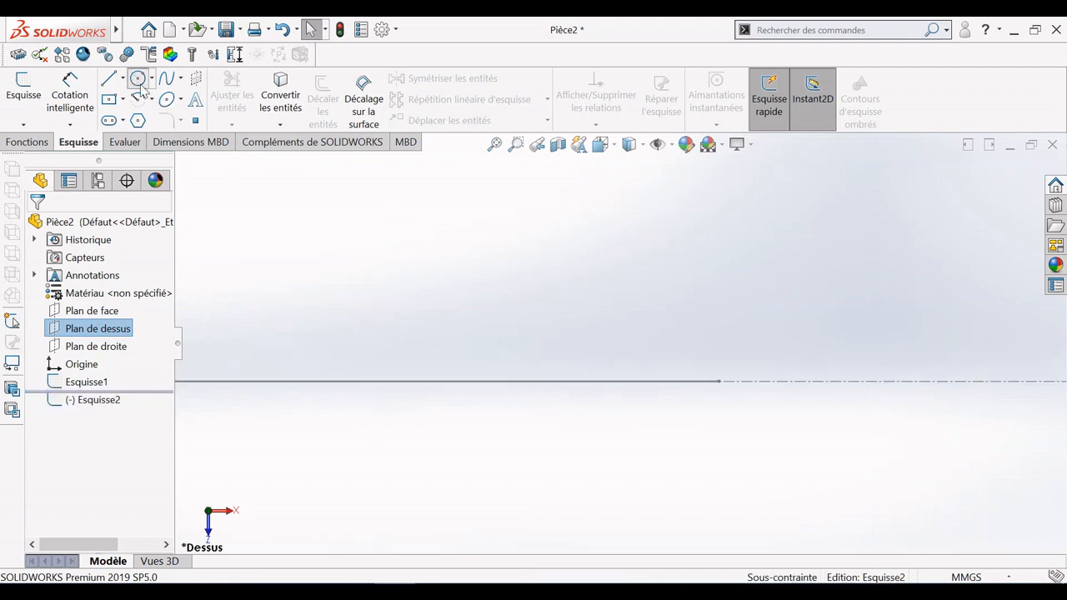
left_click(719, 381)
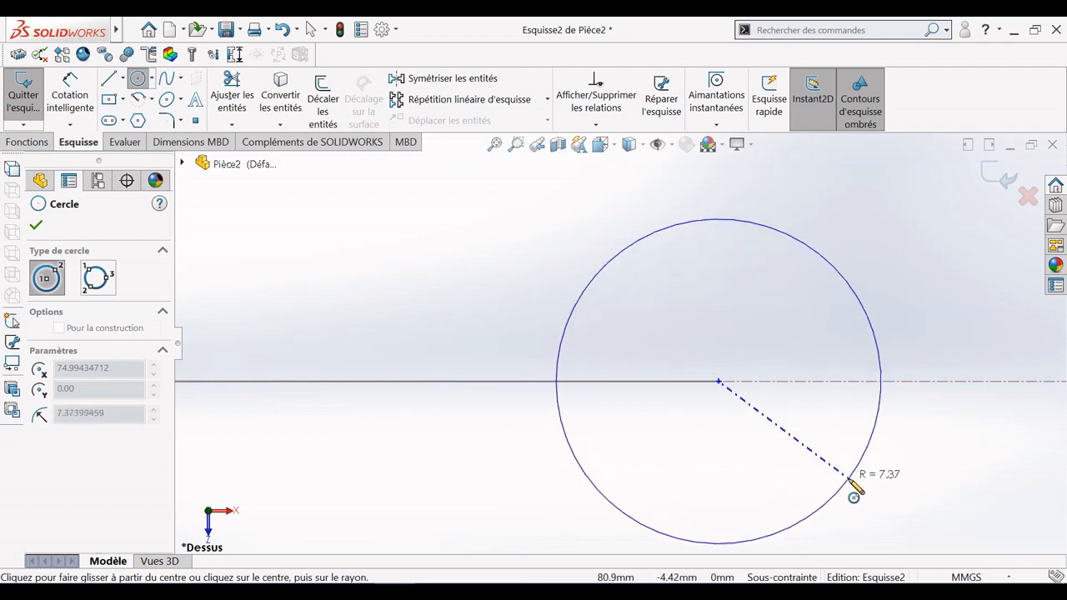
left_click(856, 481)
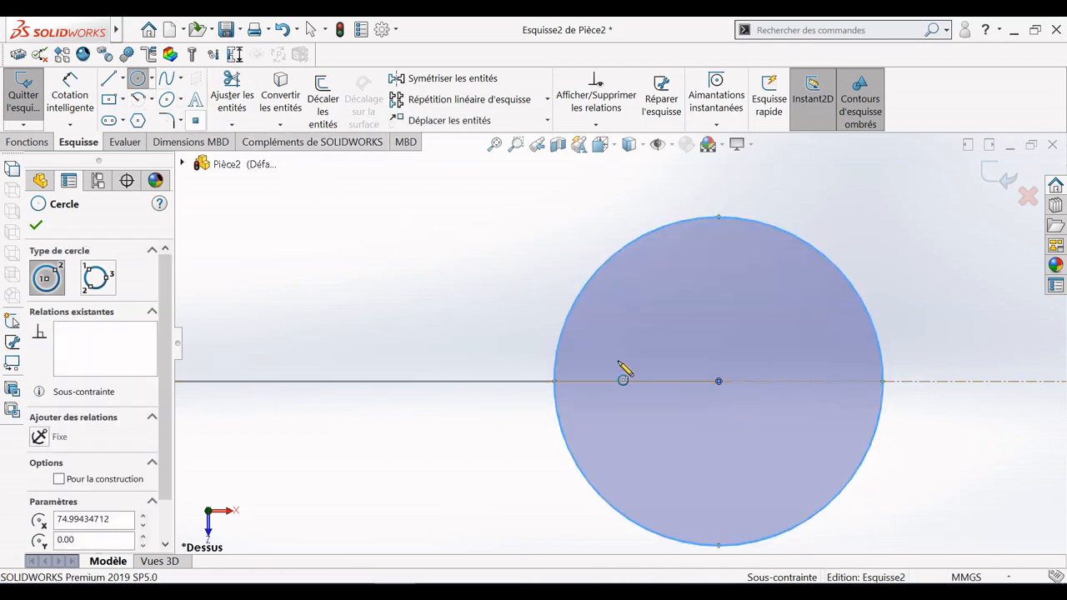
left_click(719, 381)
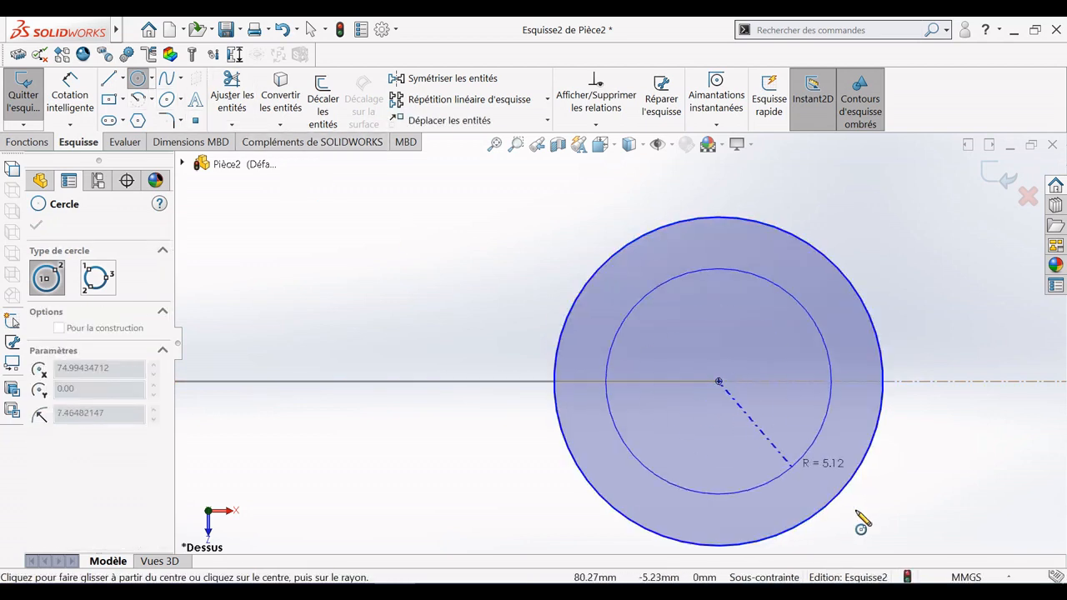
left_click(879, 533)
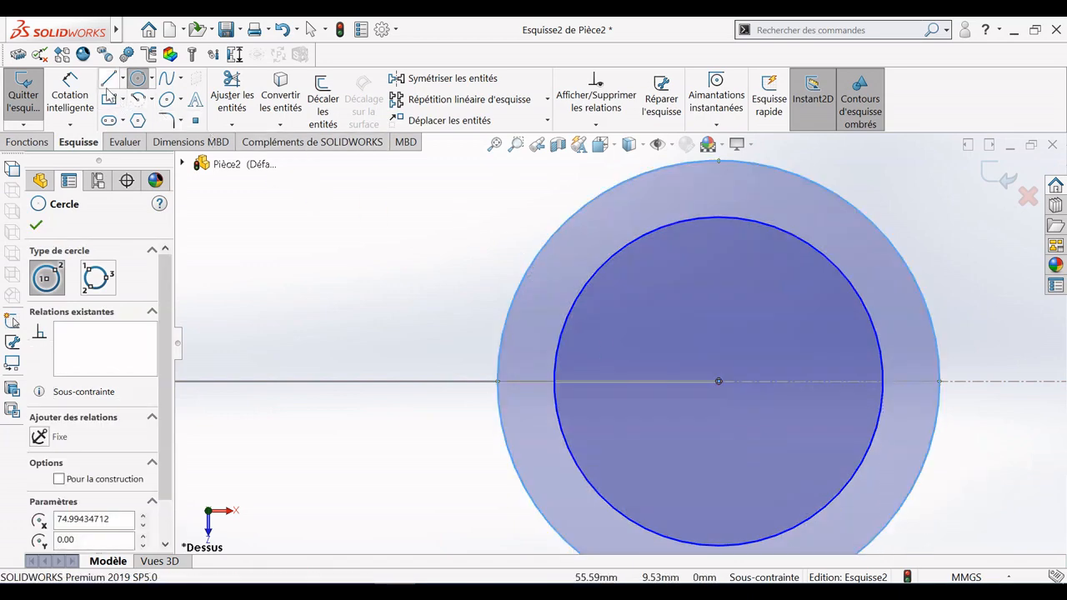
Dimension the inner of the two concentric circles to a diameter of 26 mm.
left_click(67, 98)
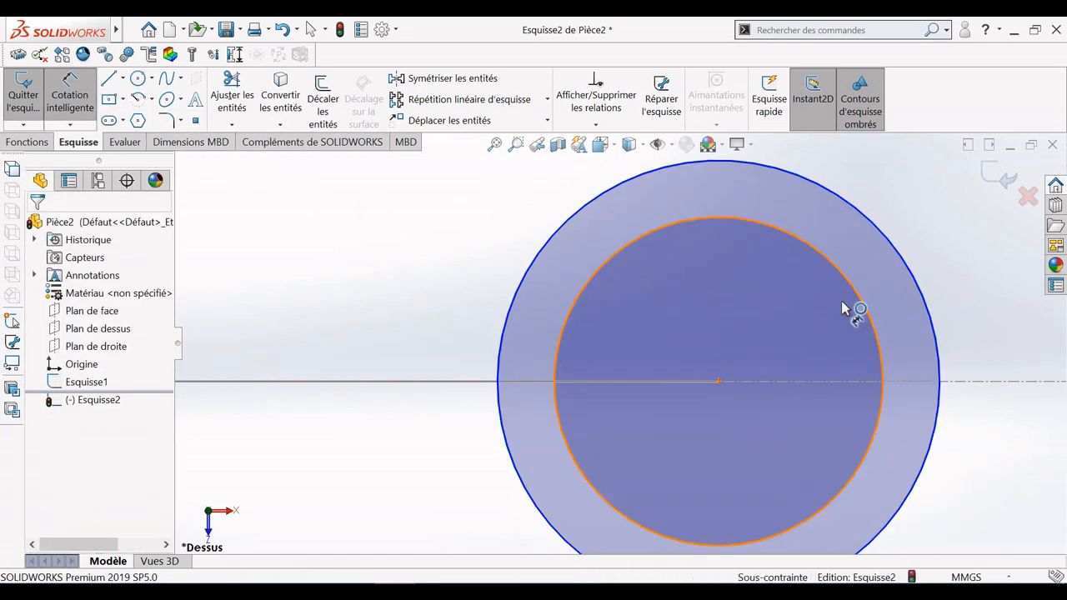
left_click(852, 308)
scroll(837, 323, "up", 2)
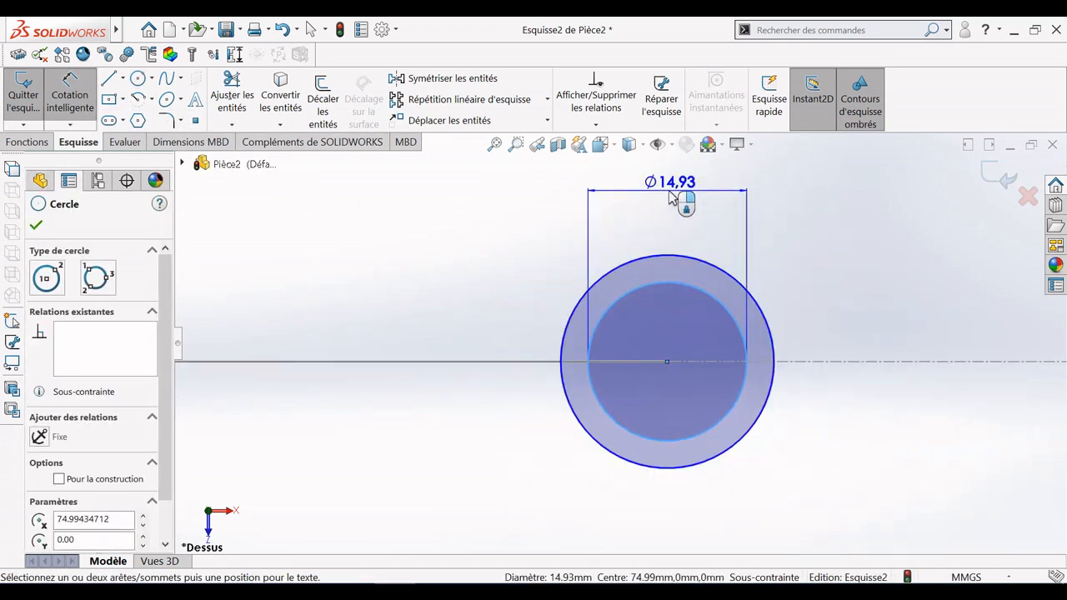
left_click(669, 197)
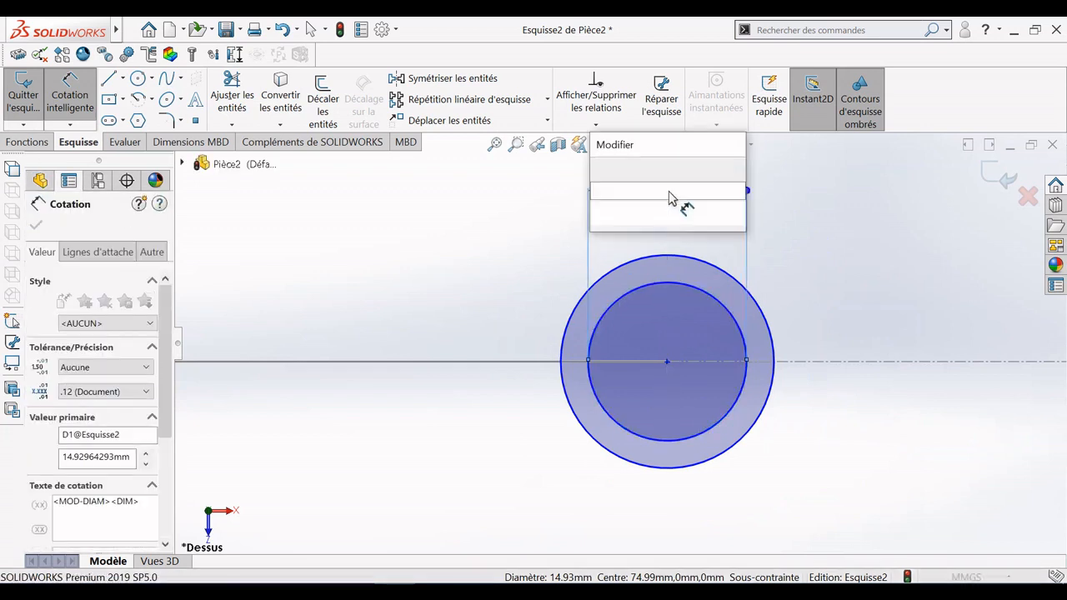
type("2")
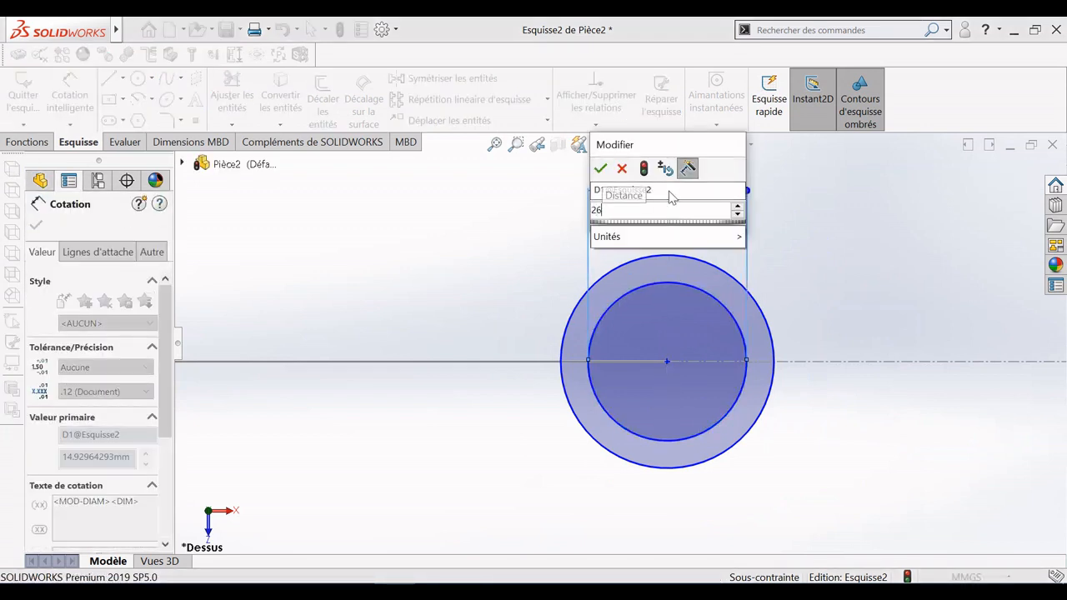
type("6")
key("Return")
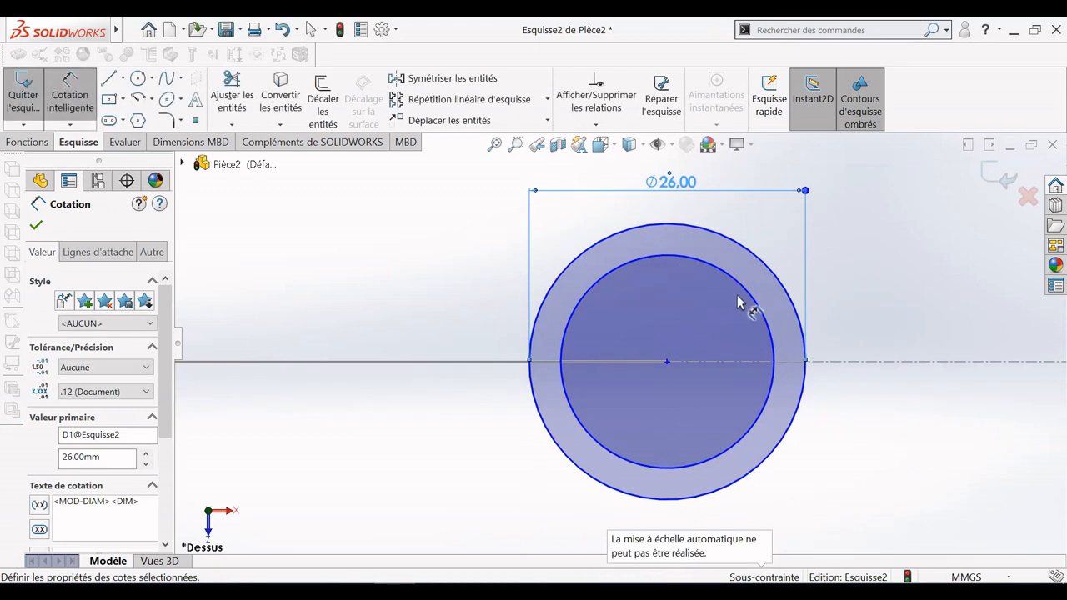
Dimension the other concentric circle to a diameter of 39 mm and finish dimensioning.
left_click(750, 301)
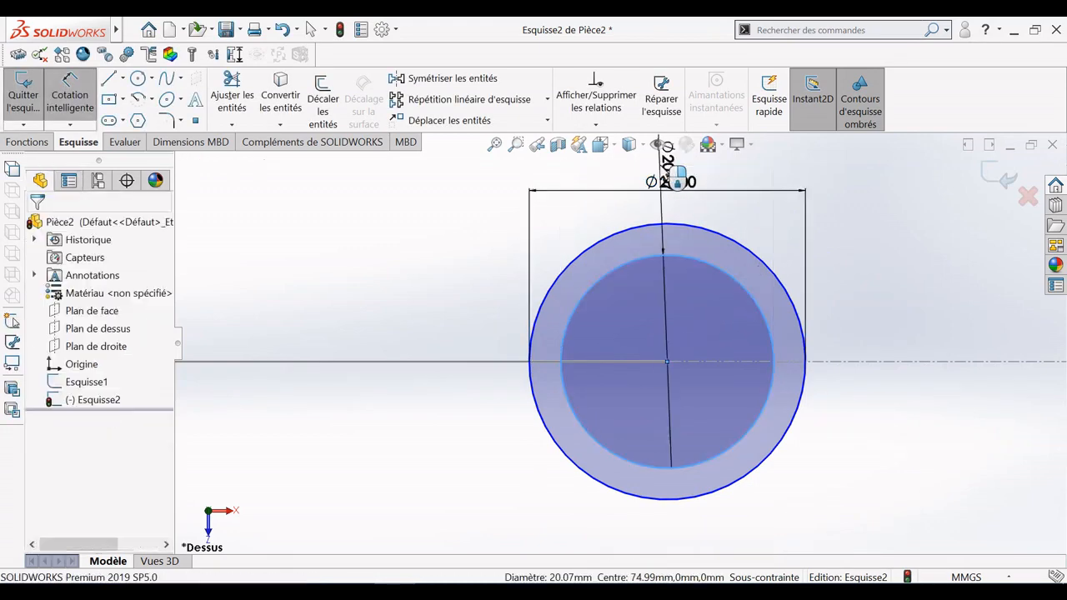
left_click(664, 166)
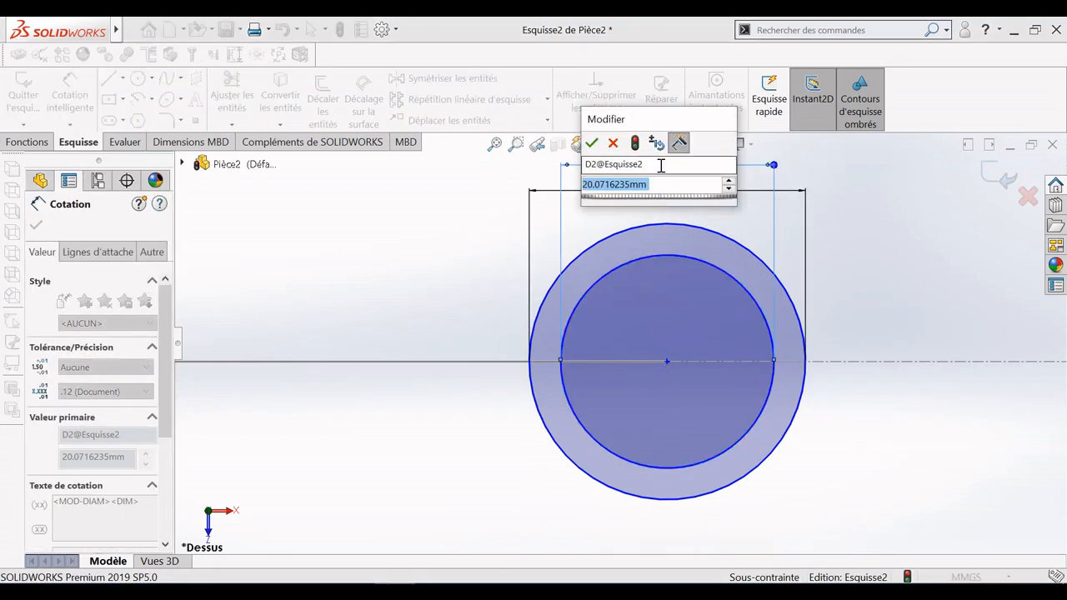
type("39")
key("Return")
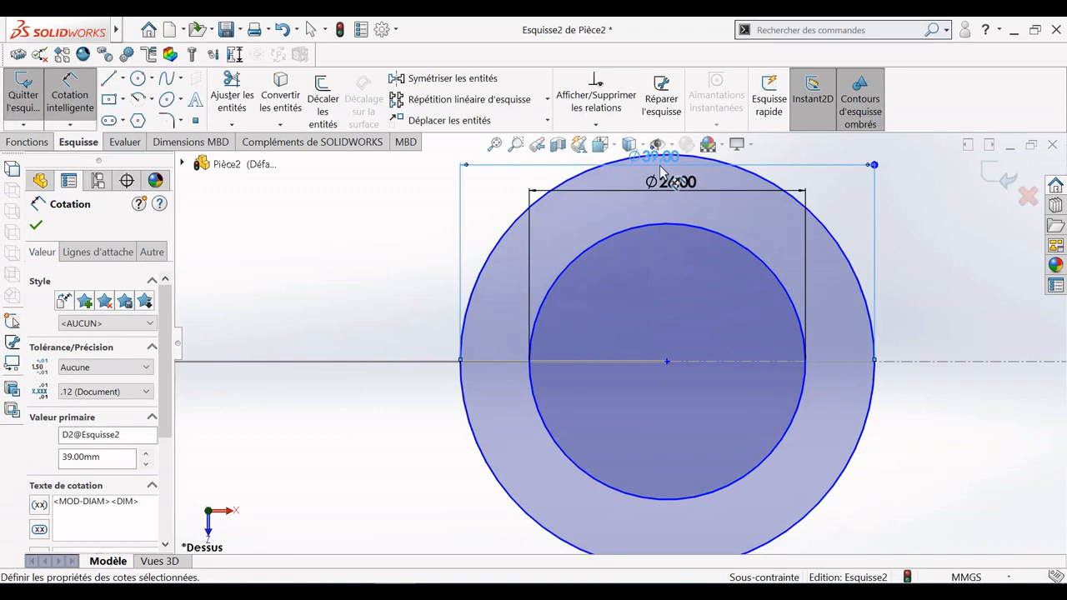
left_click(35, 227)
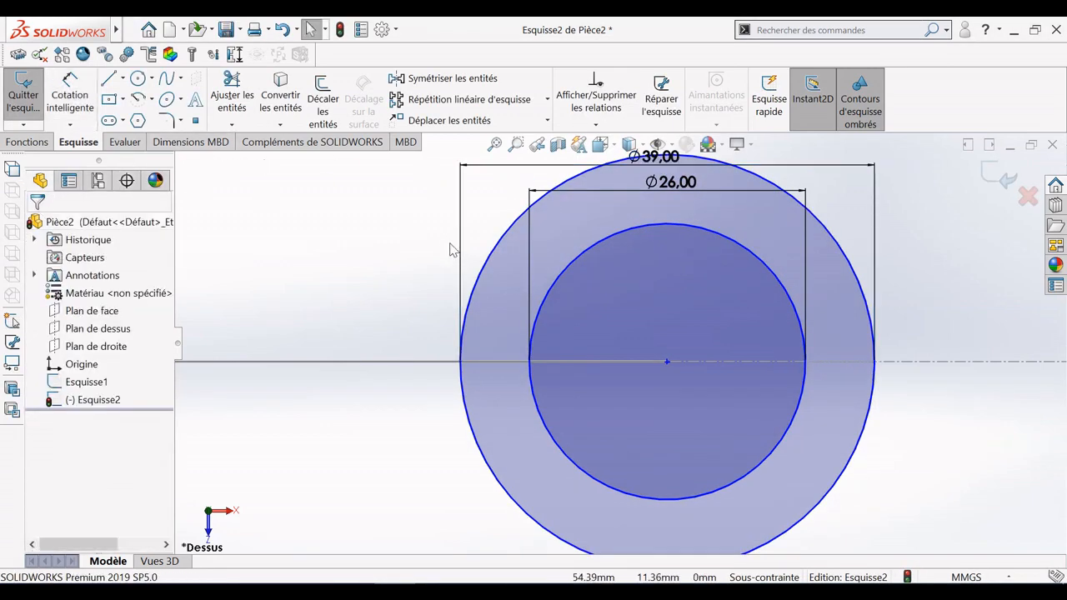
Sweep the concentric circle profile Esquisse2 along the quarter arc Esquisse1 to create the solid pipe elbow.
scroll(192, 162, "up", 3)
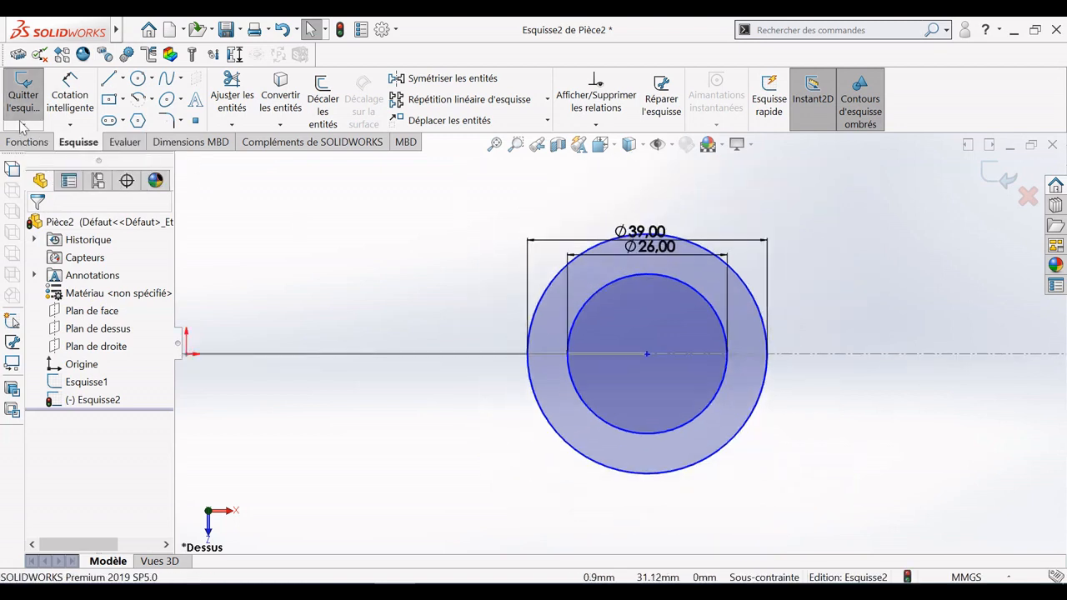
left_click(27, 141)
left_click(176, 81)
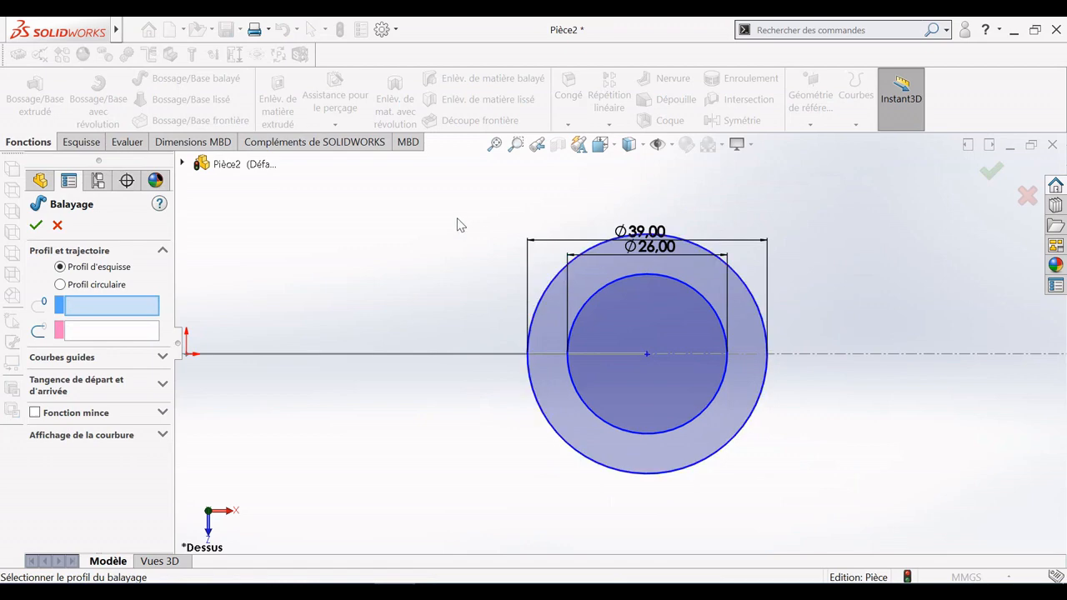
left_click(601, 144)
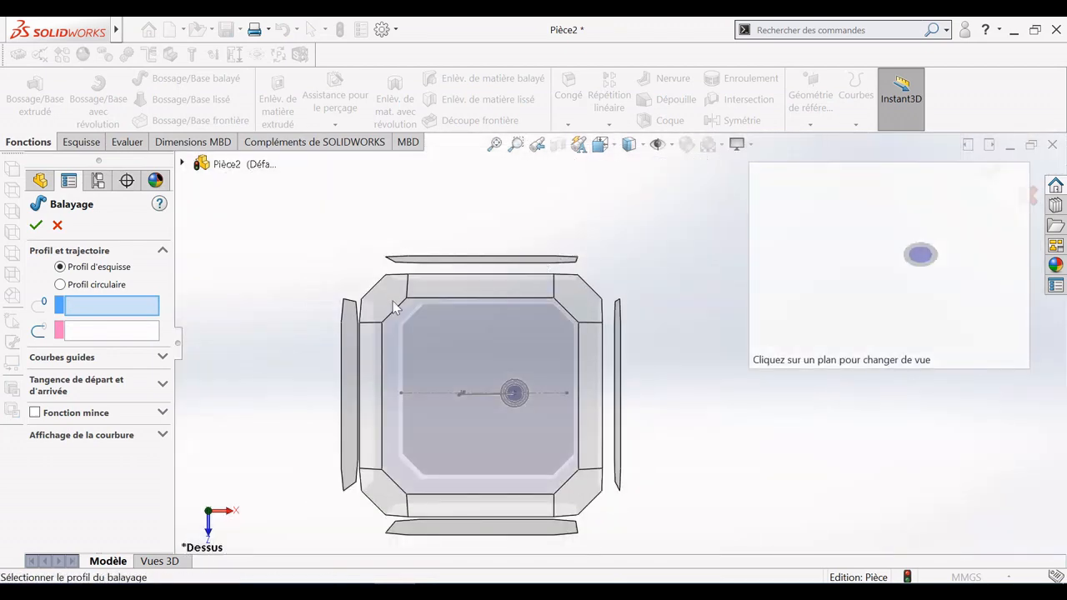
left_click(391, 305)
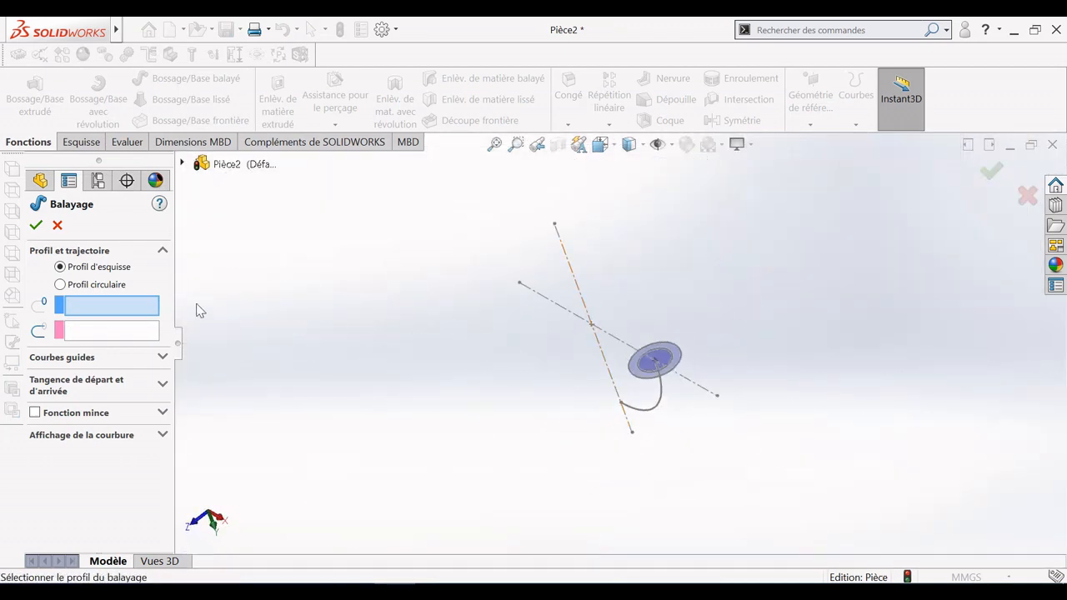
left_click(677, 353)
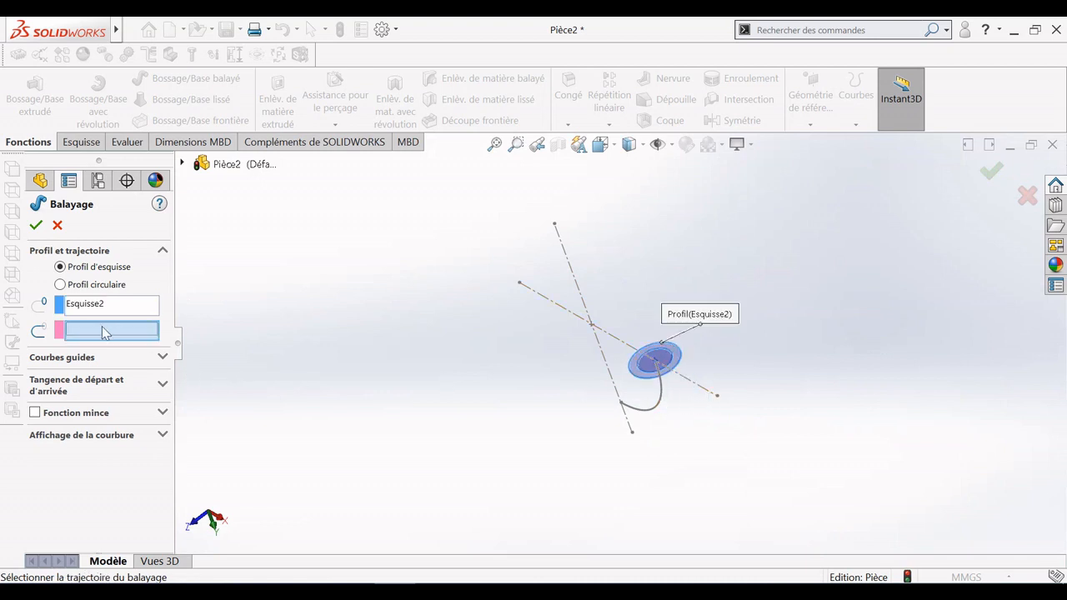
left_click(667, 421)
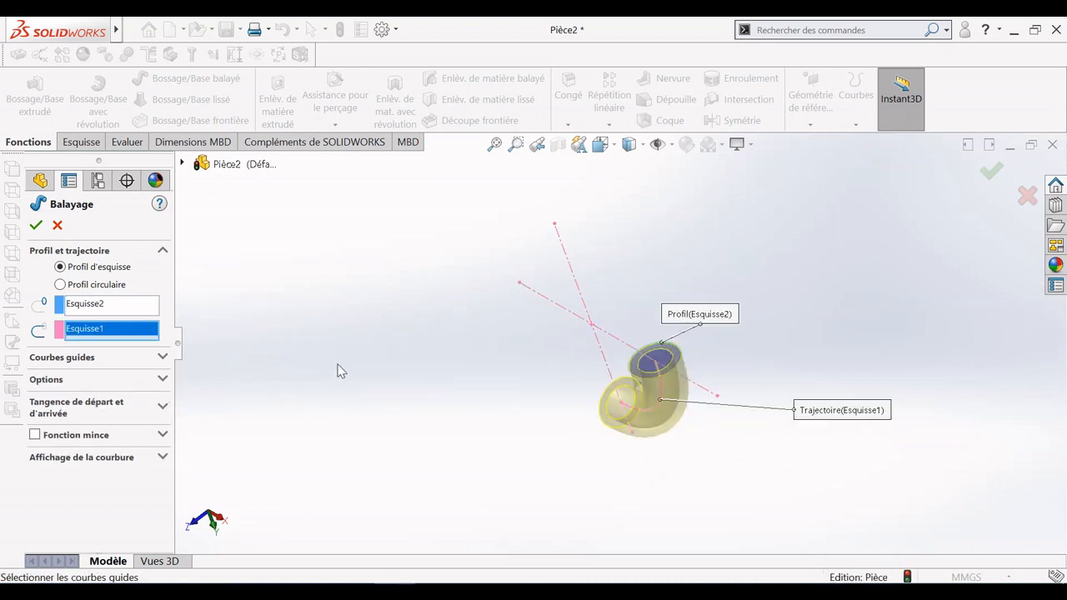
left_click(35, 228)
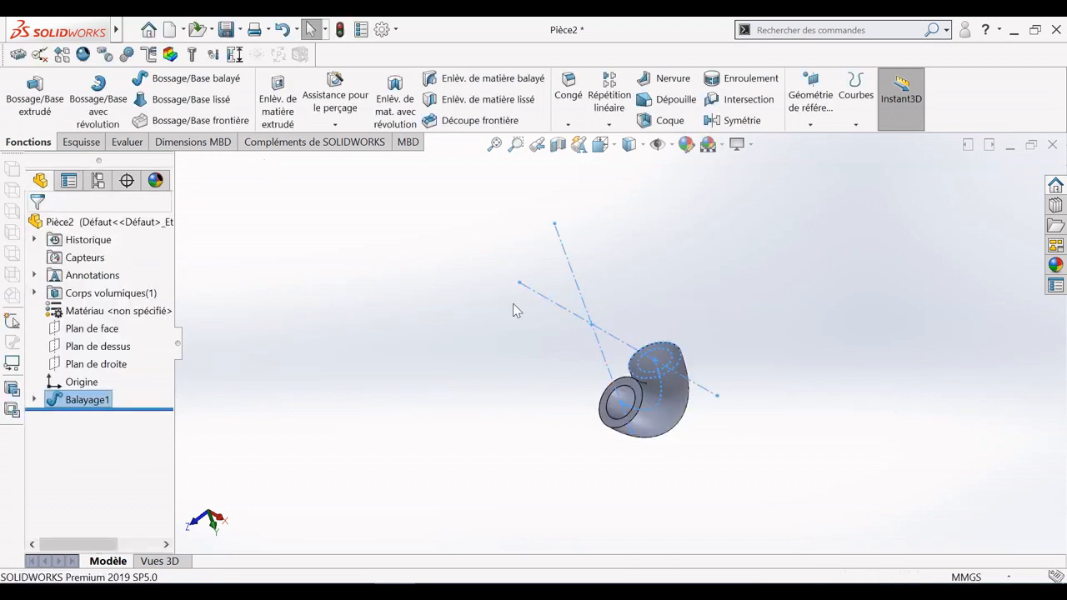
Select the annular end face of the elbow at the arc's far end from the profile sketch and view it normal to the screen.
right_click(492, 326)
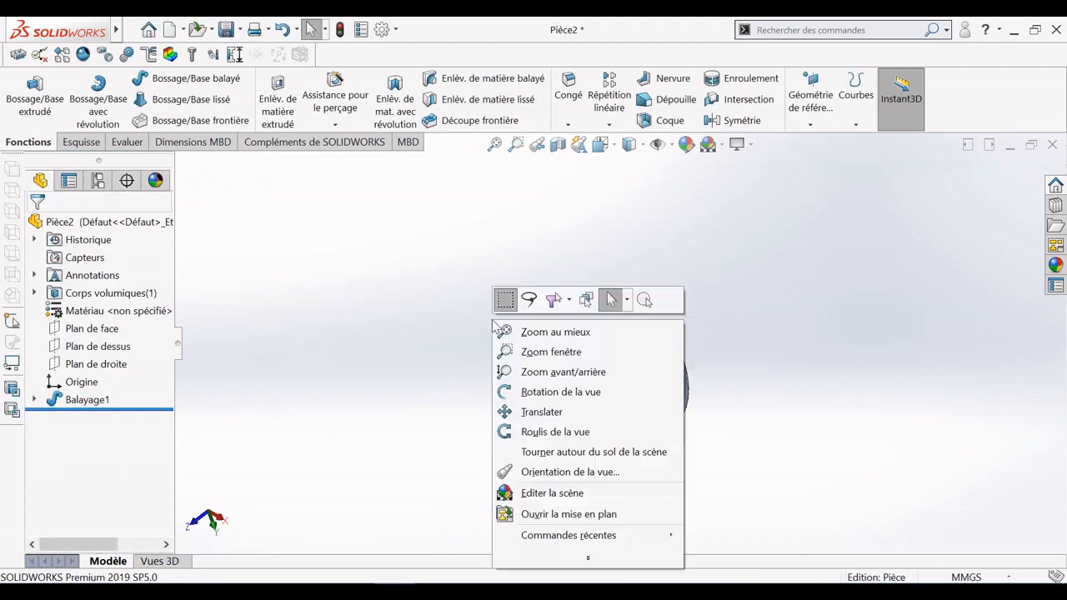
left_click(534, 391)
left_click_drag(534, 391, 612, 383)
scroll(620, 381, "down", 7)
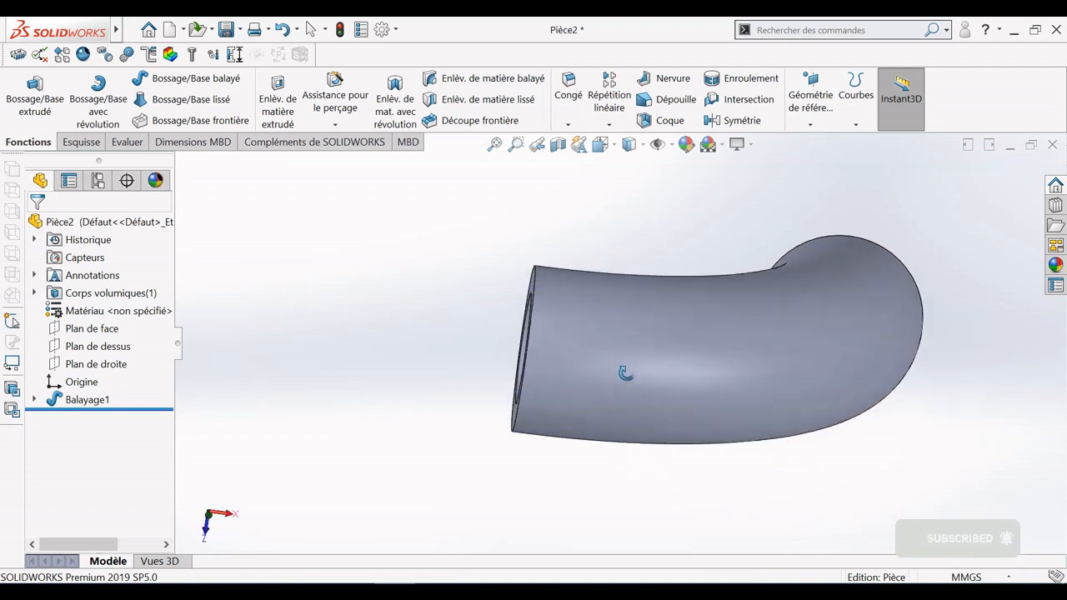
left_click_drag(469, 274, 363, 358)
right_click(489, 240)
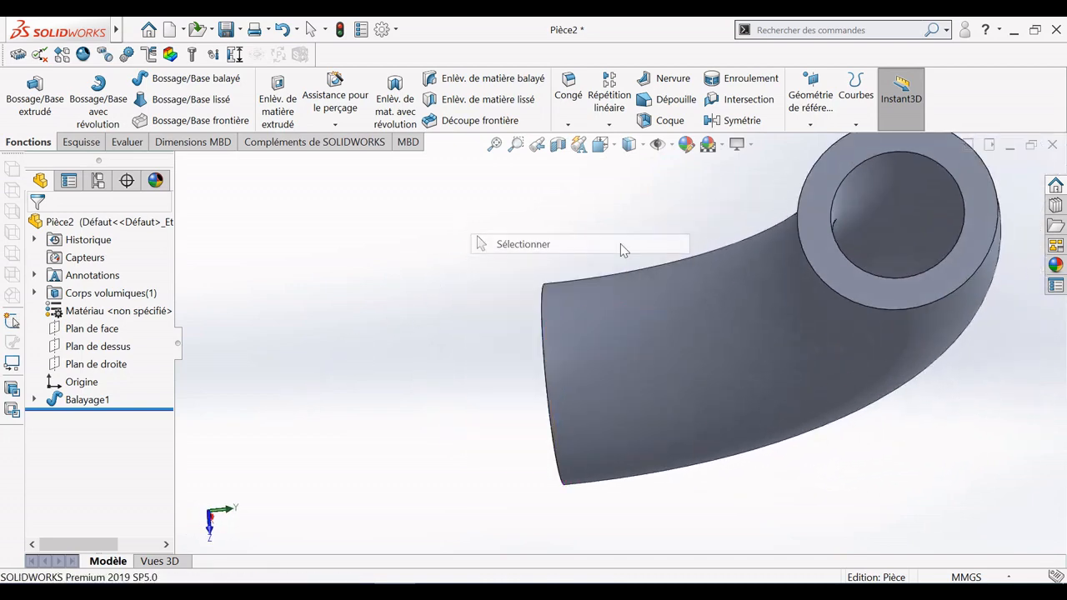
left_click(621, 244)
left_click(877, 187)
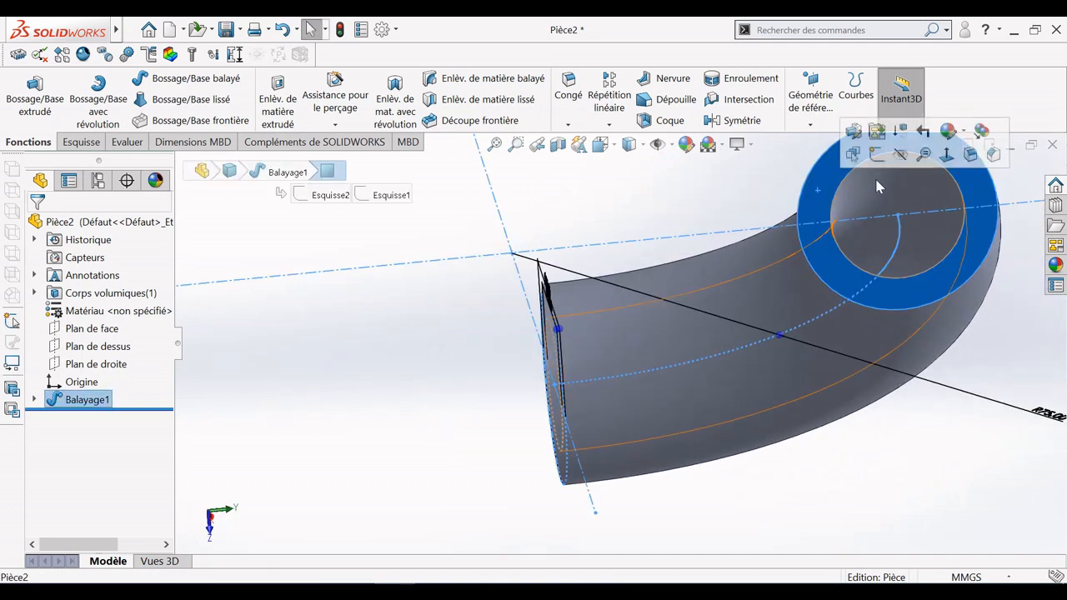
left_click(947, 155)
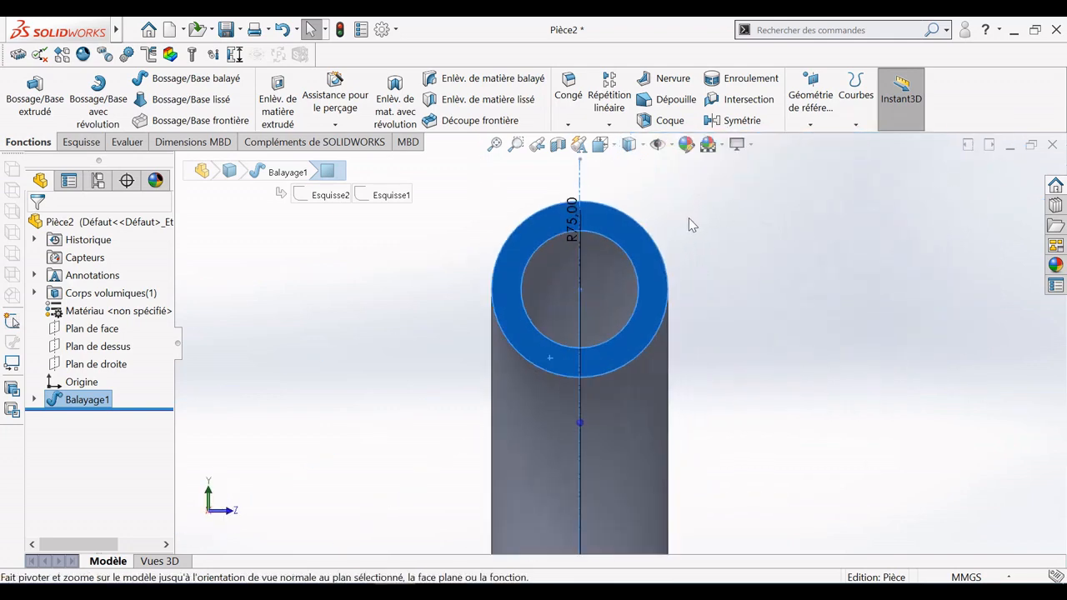
scroll(688, 218, "down", 1)
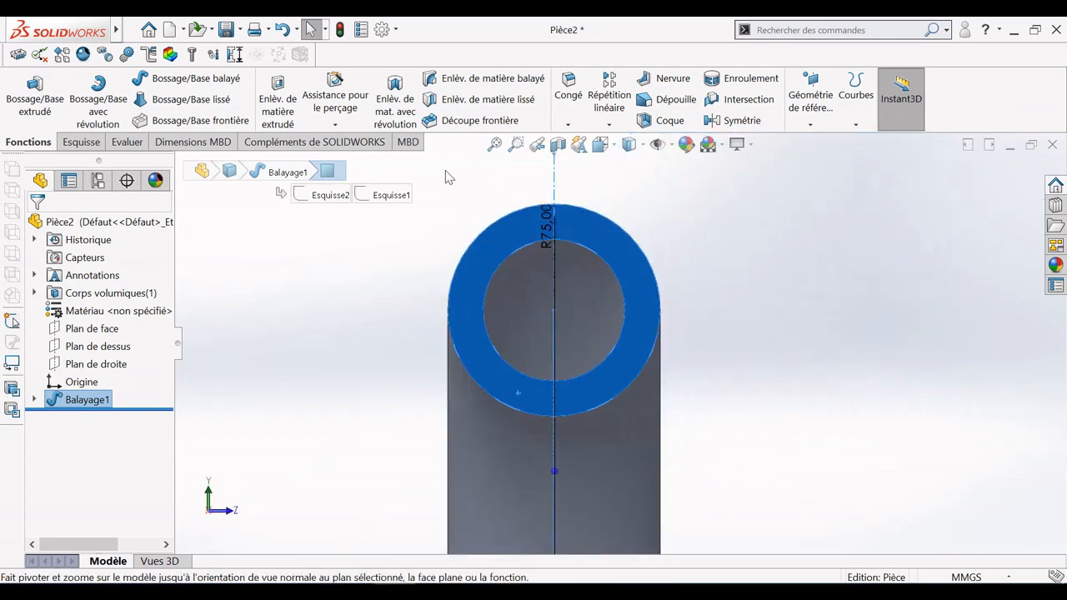
Start a sketch on the selected end face with a horizontal construction line through the pipe's centre, extending past both sides.
left_click(81, 141)
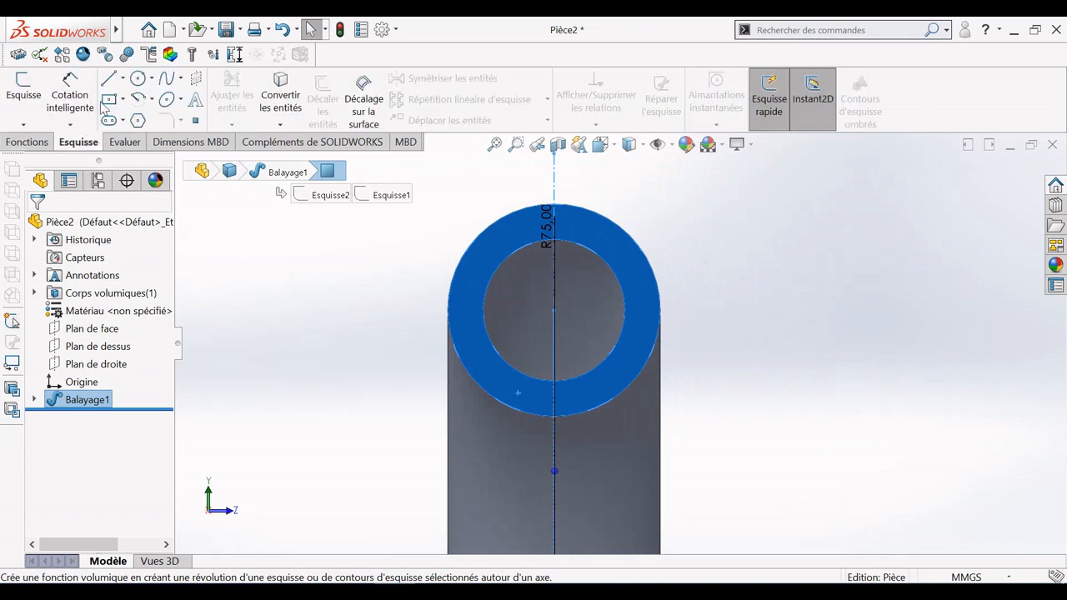
left_click(123, 79)
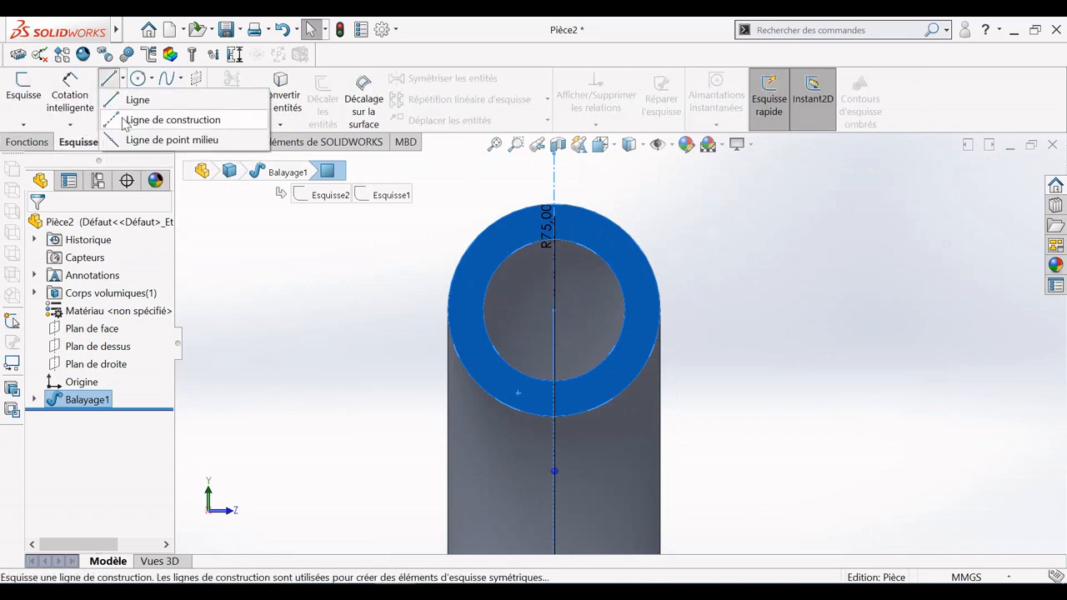
left_click(162, 117)
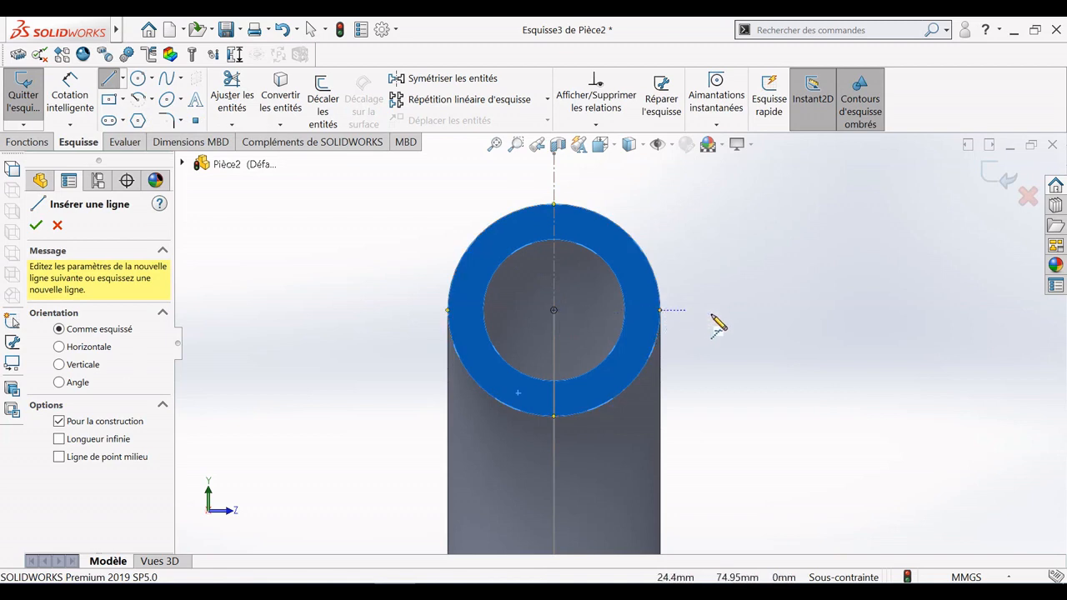
left_click(818, 310)
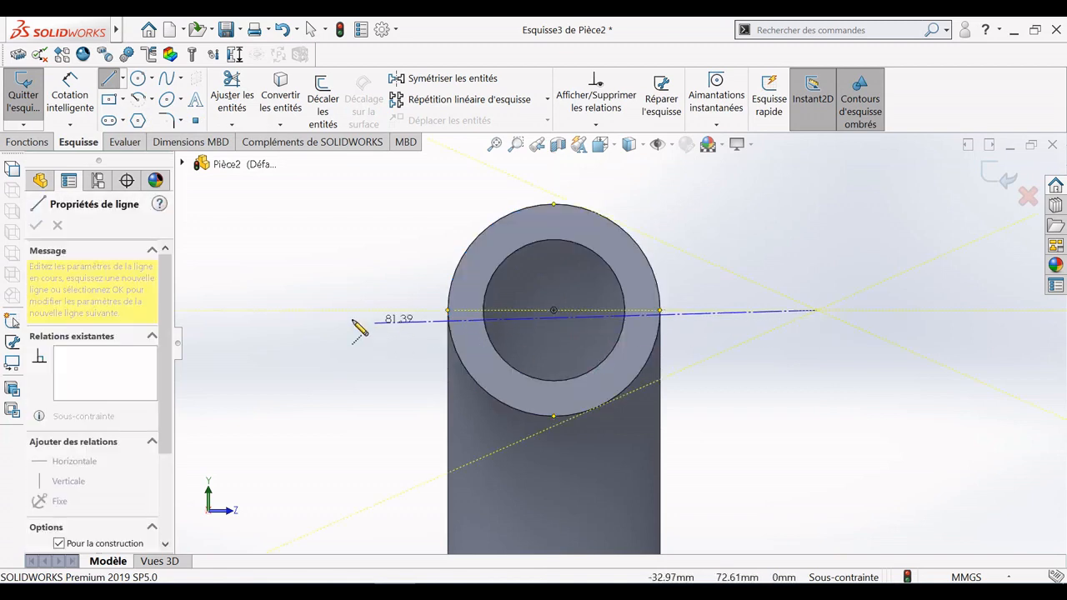
left_click(327, 311)
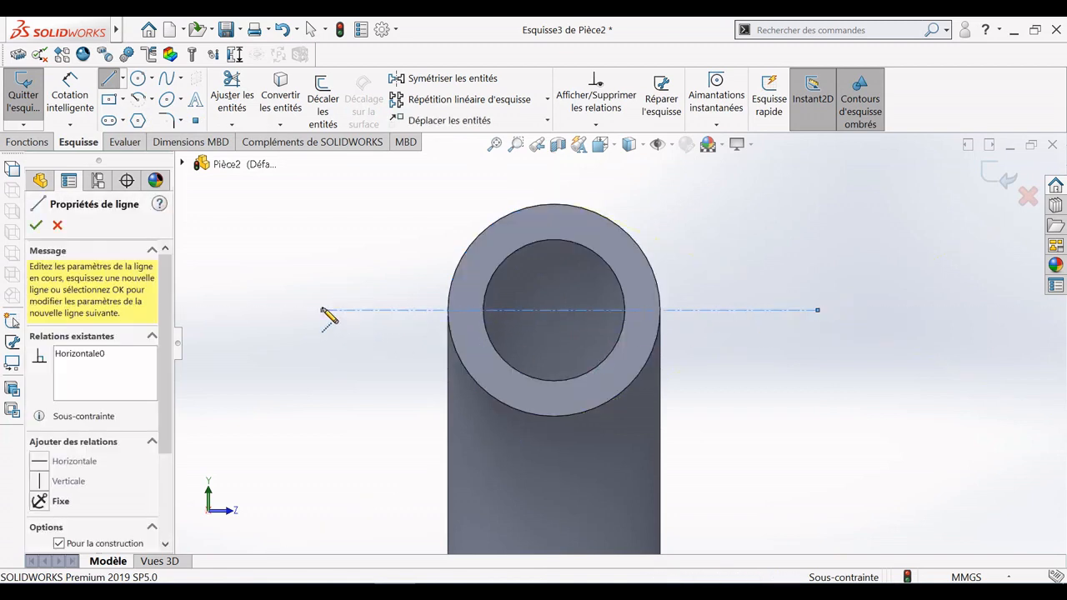
key("Escape")
Sketch a vertical construction line through the pipe's centre, extending beyond the outer edge above and below.
left_click(123, 77)
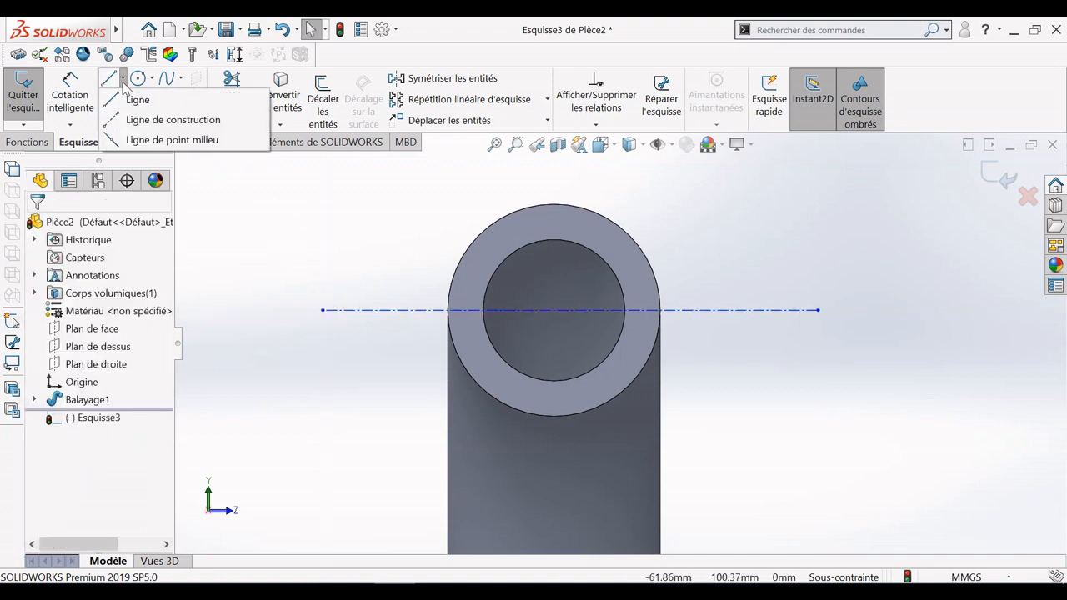
left_click(133, 122)
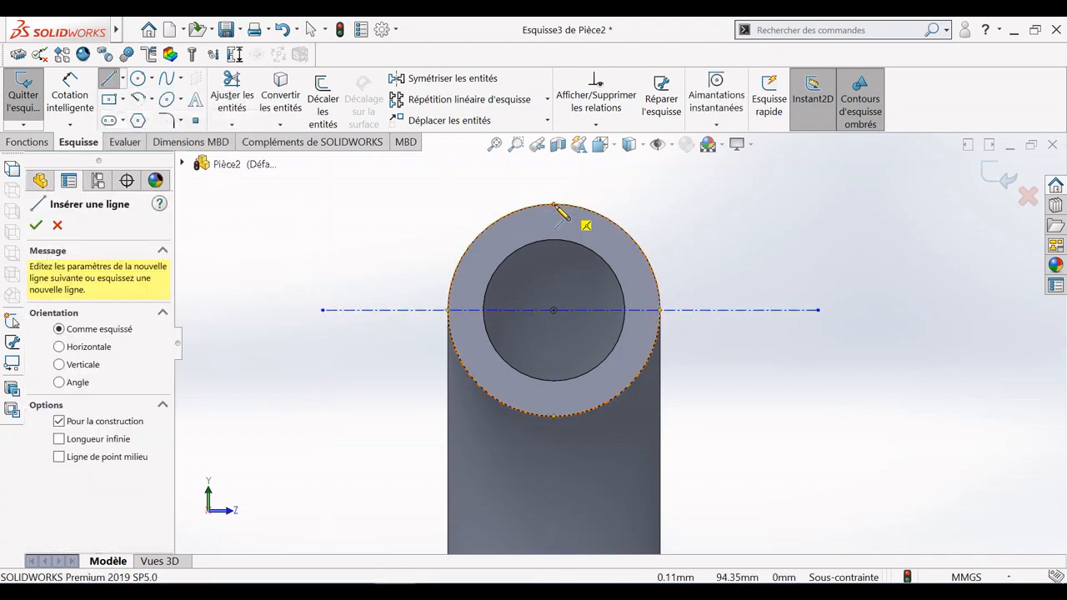
key("z")
left_click(573, 168)
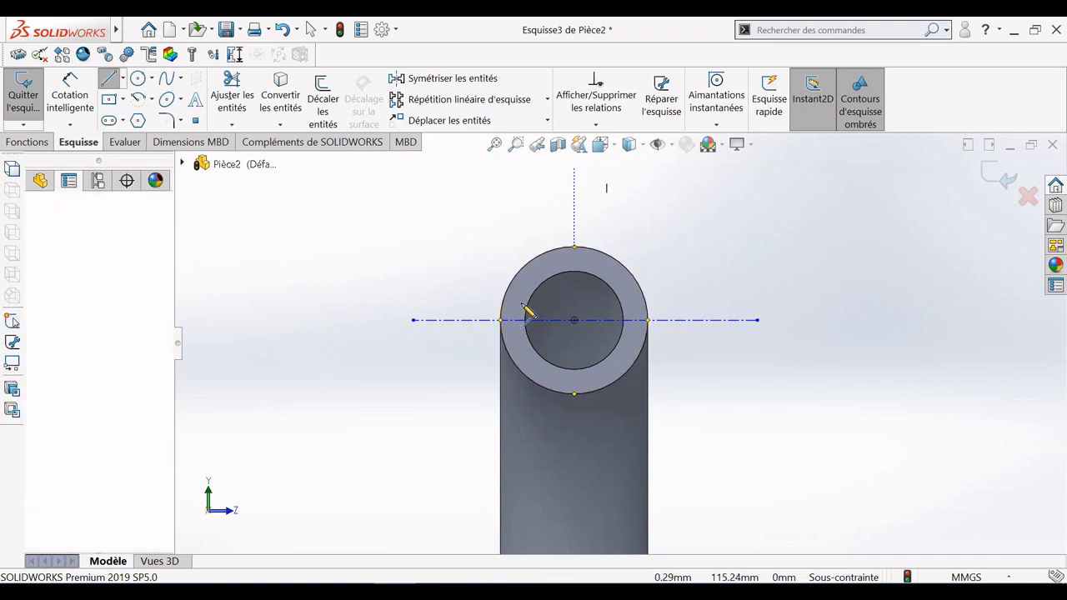
left_click(573, 482)
key("Escape")
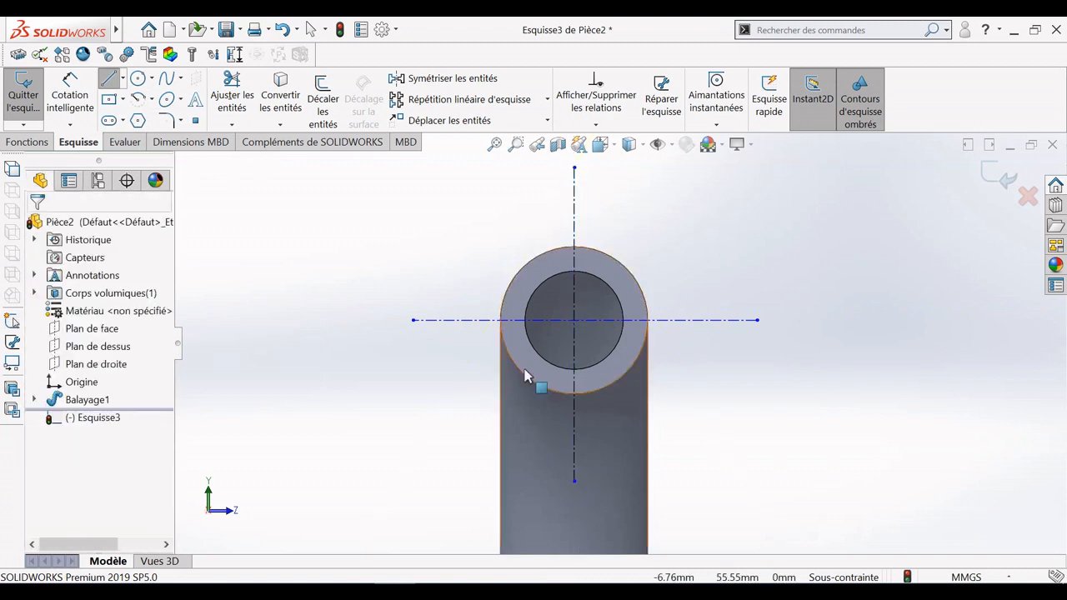
Sketch two concentric circles about 82 mm and 66 mm in diameter, centred on the pipe's centre.
left_click(138, 79)
scroll(601, 325, "down", 5)
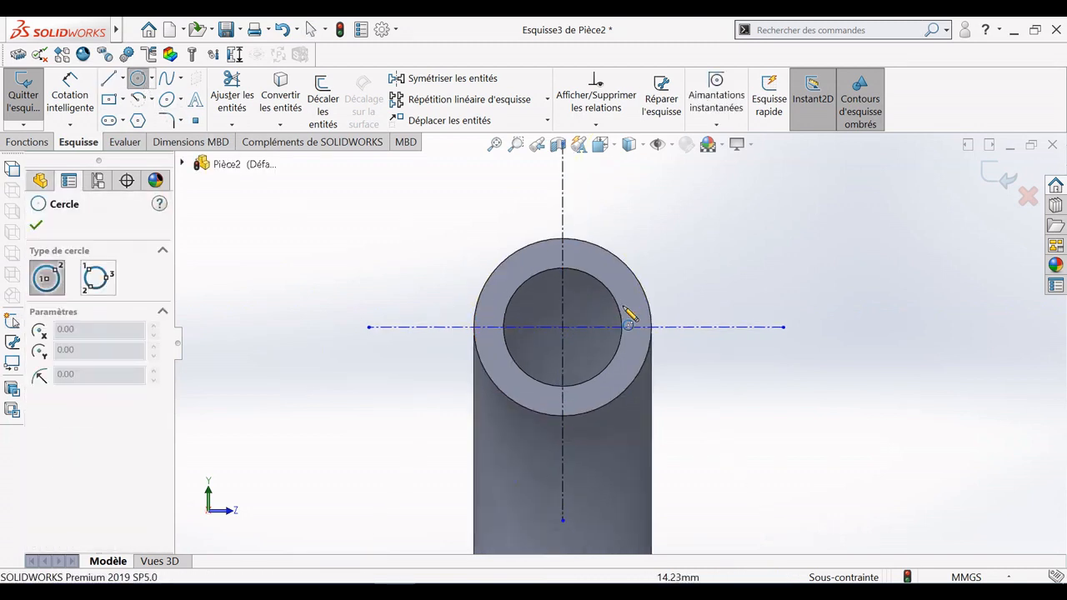
scroll(564, 340, "down", 3)
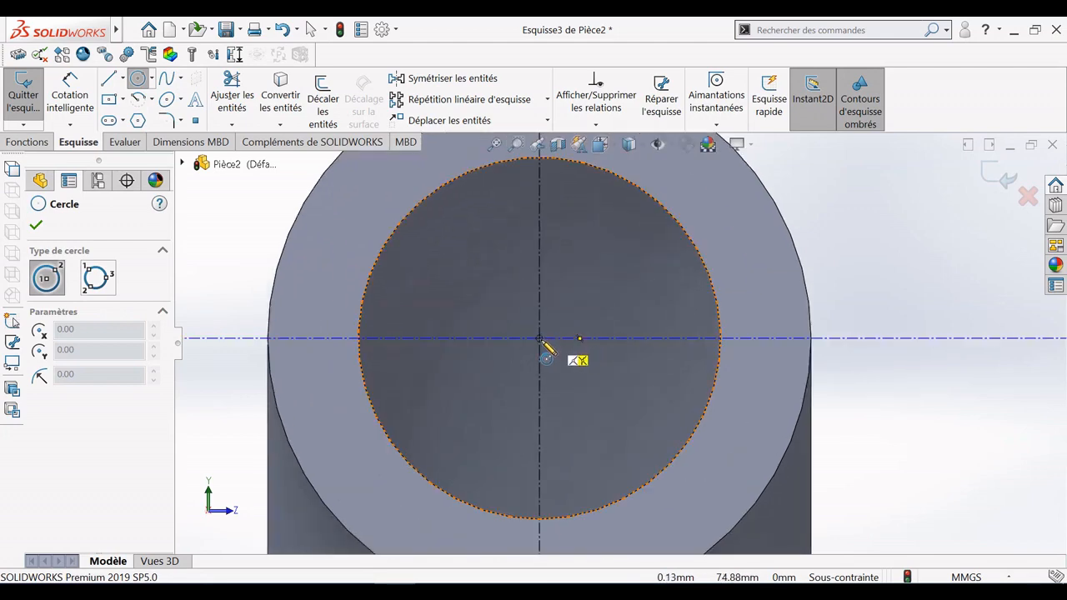
left_click(539, 338)
scroll(543, 337, "down", 4)
scroll(558, 341, "up", 10)
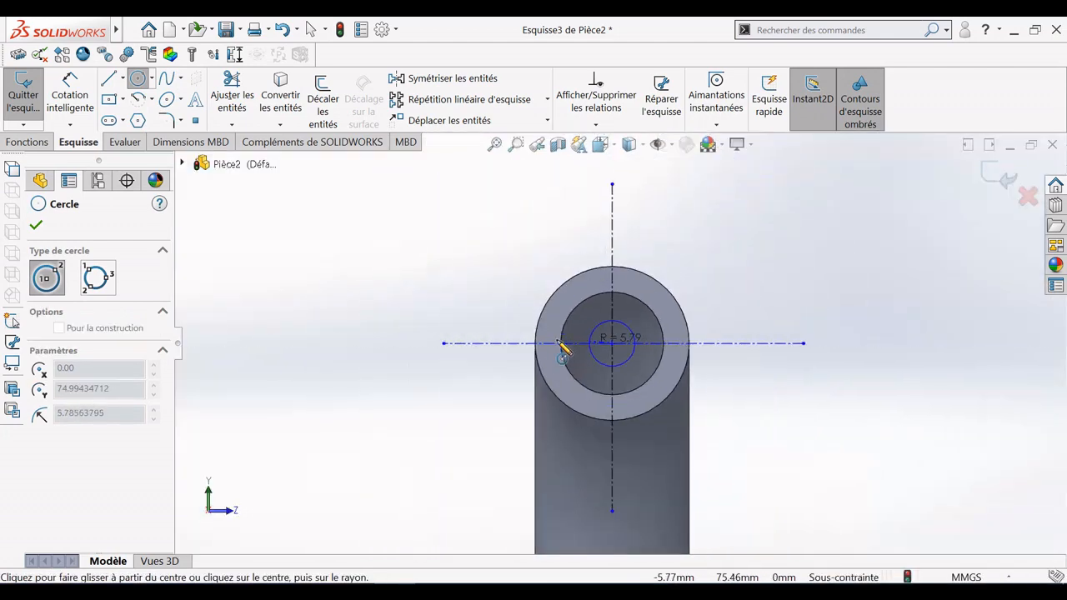
left_click(475, 261)
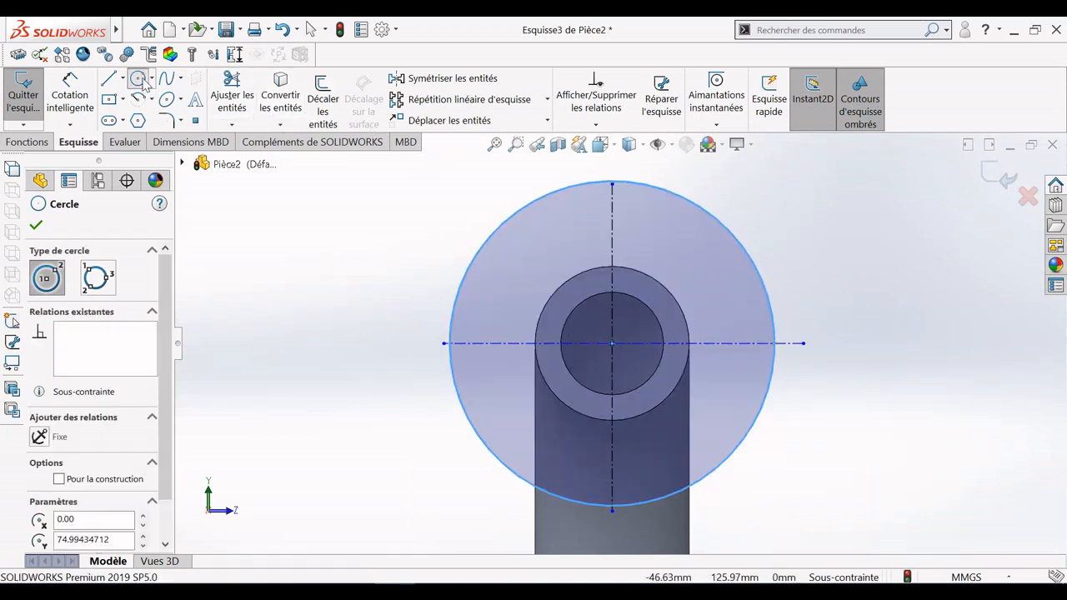
left_click(613, 343)
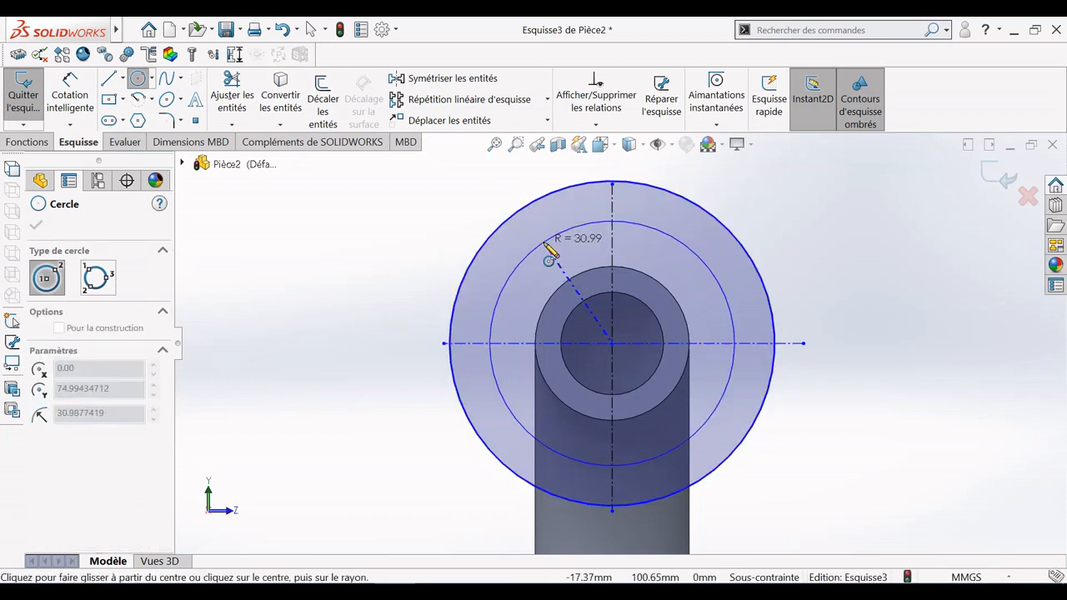
left_click(540, 235)
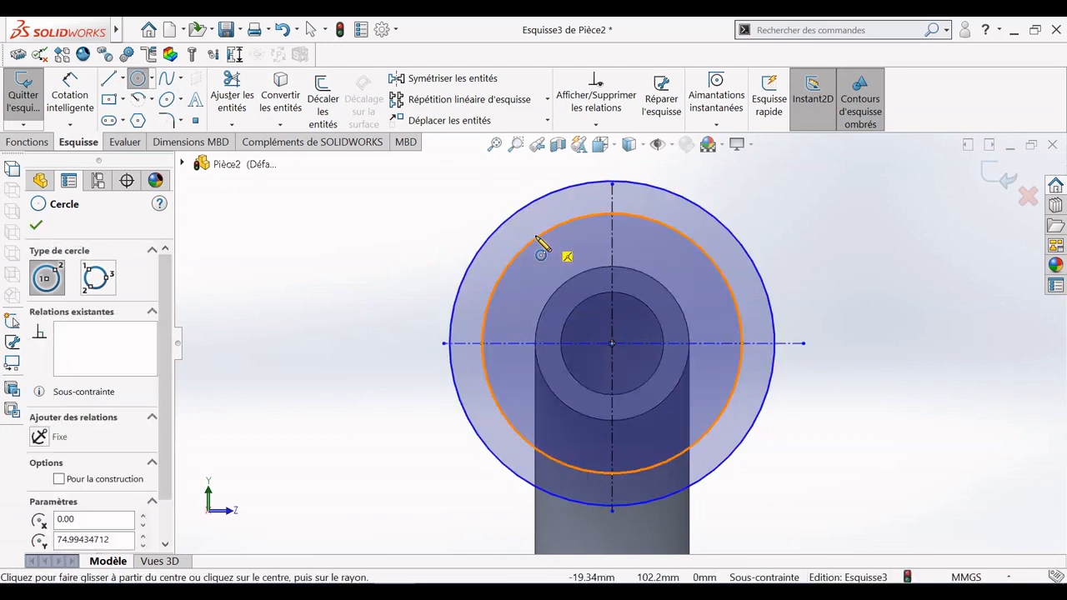
Dimension the outer sketched circle to a diameter of 88 mm.
left_click(81, 93)
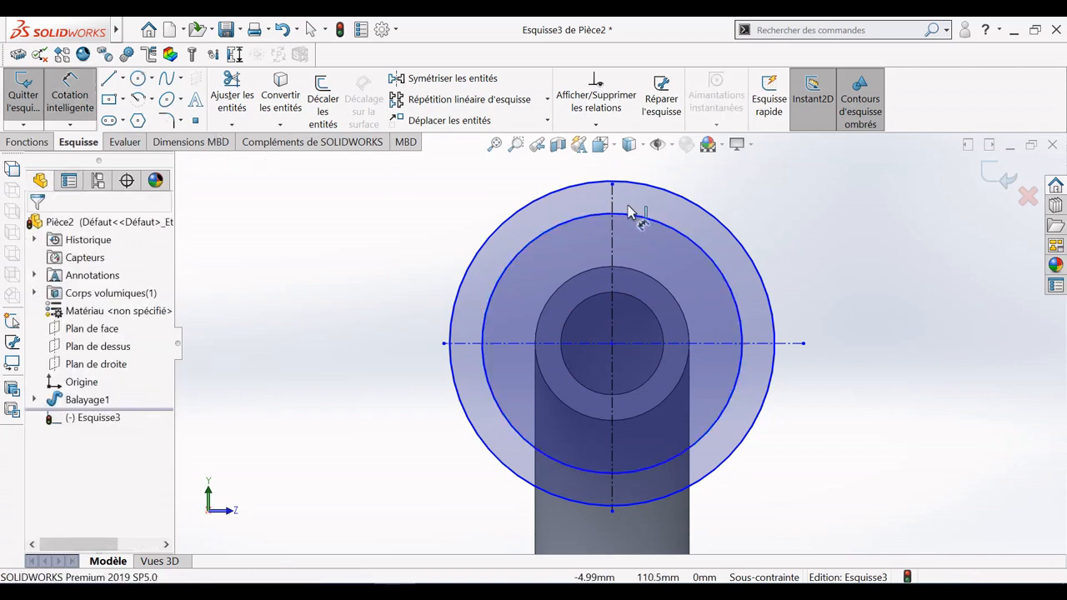
left_click(704, 208)
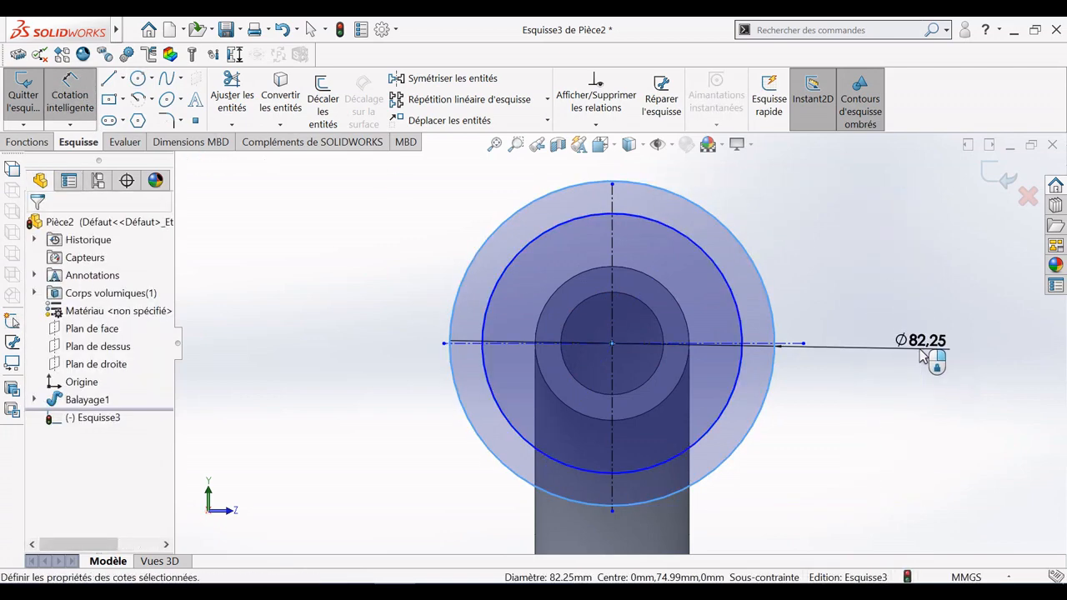
left_click(922, 357)
type("88")
key("Return")
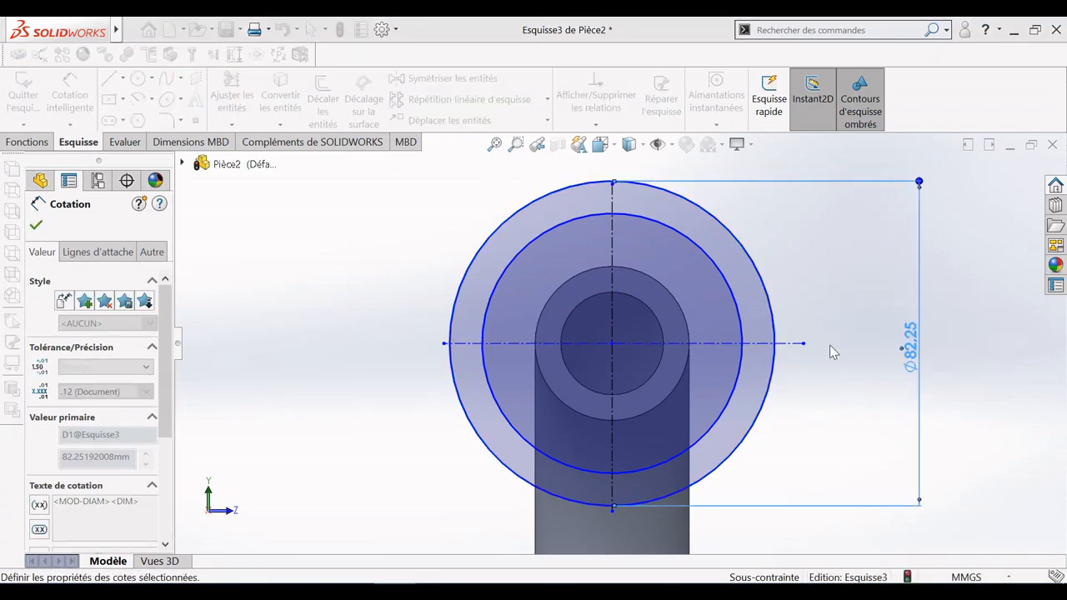
key("Escape")
Dimension the inner sketched circle to a diameter of 62 mm.
left_click(722, 268)
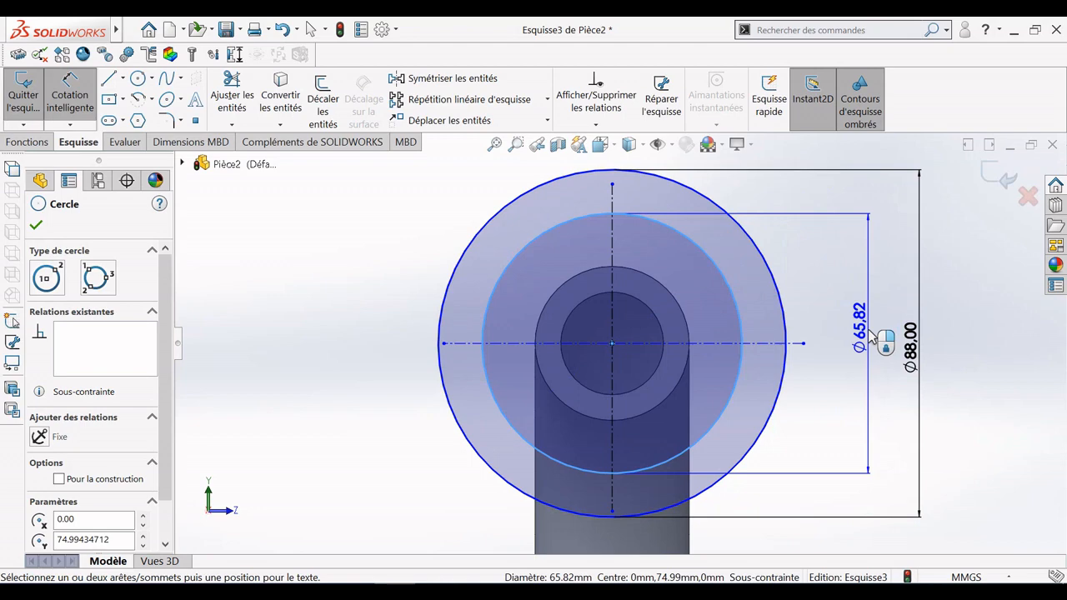
left_click(871, 338)
type("6")
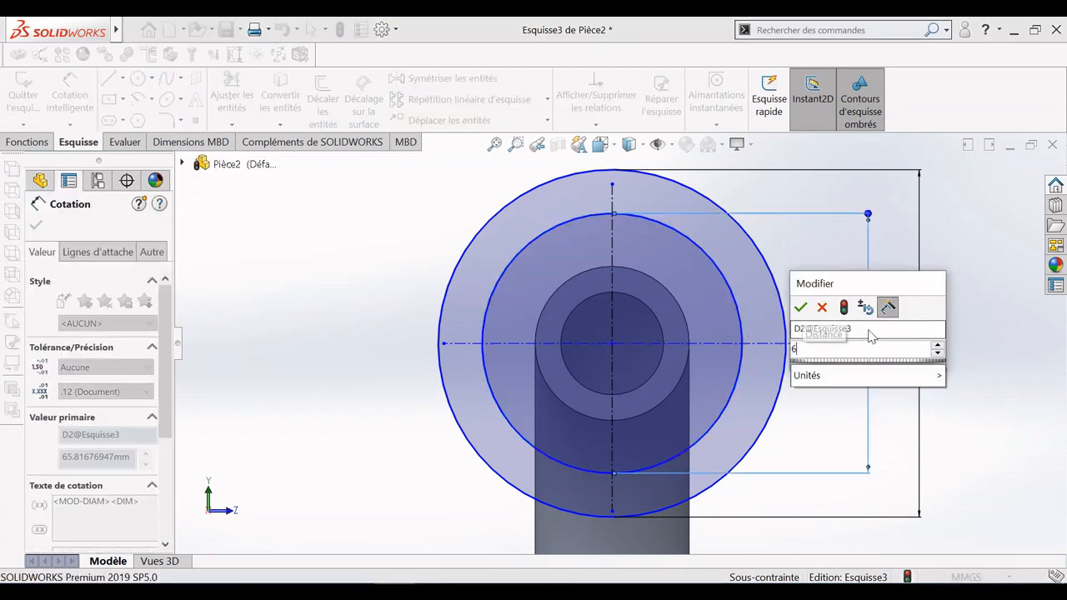
type("2")
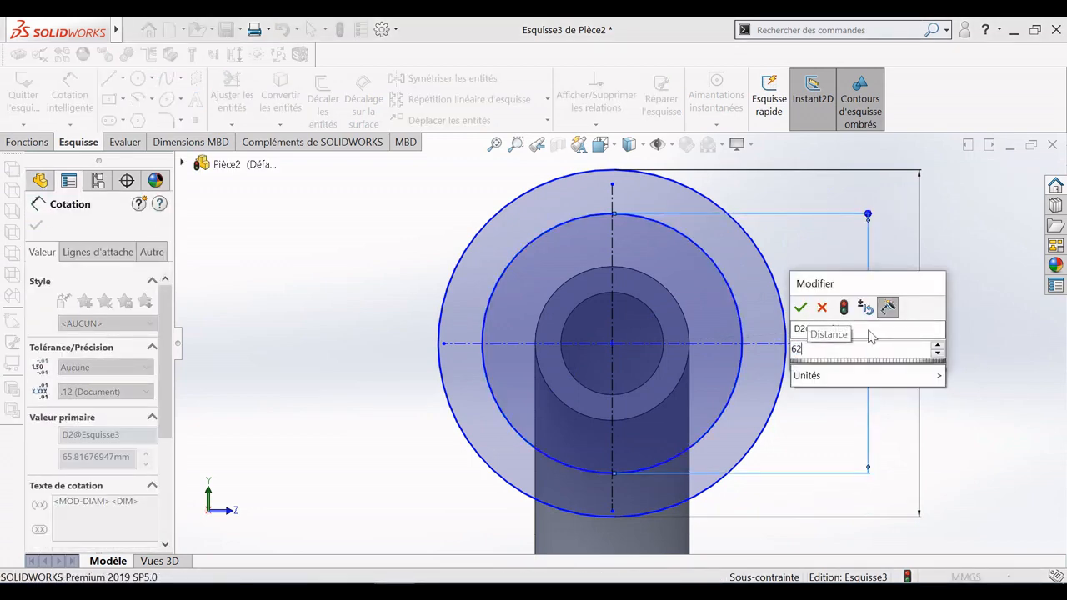
key("Return")
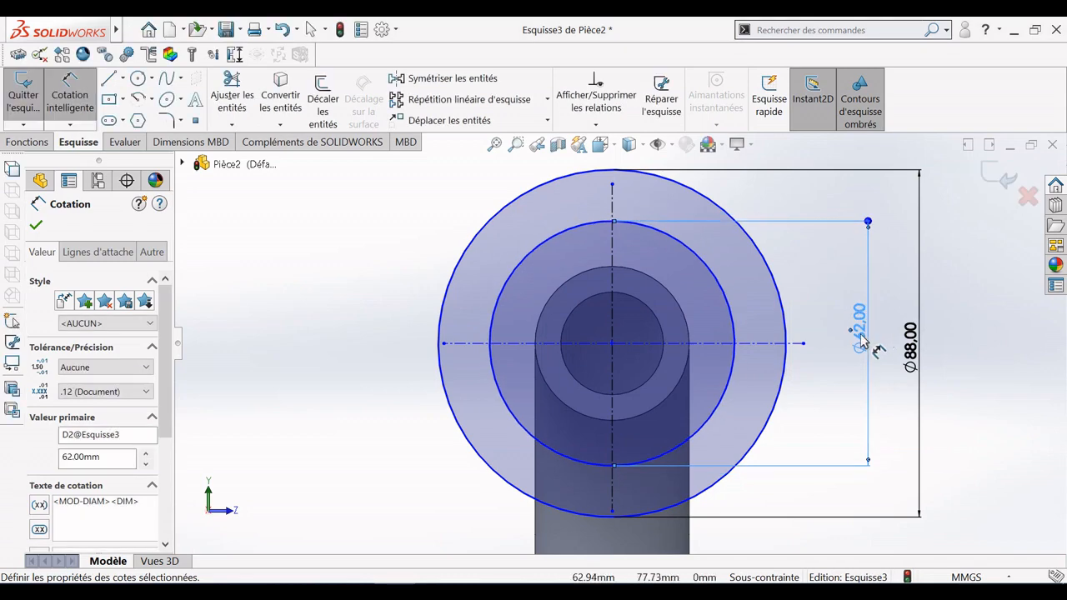
Set the inner sketched circle's diameter to 66 mm.
key("Escape")
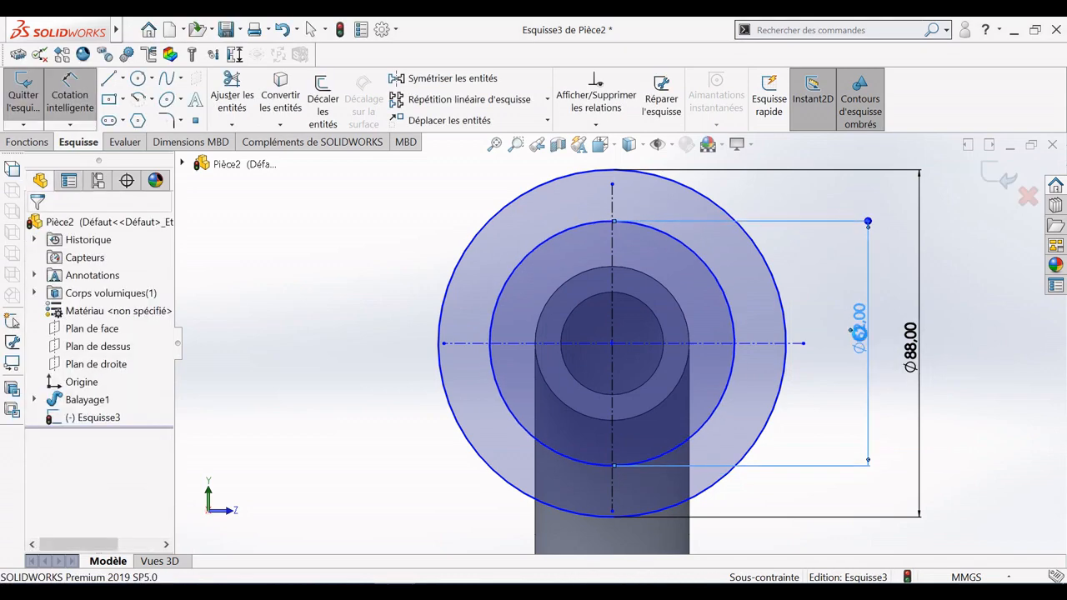
double_click(855, 332)
type("66")
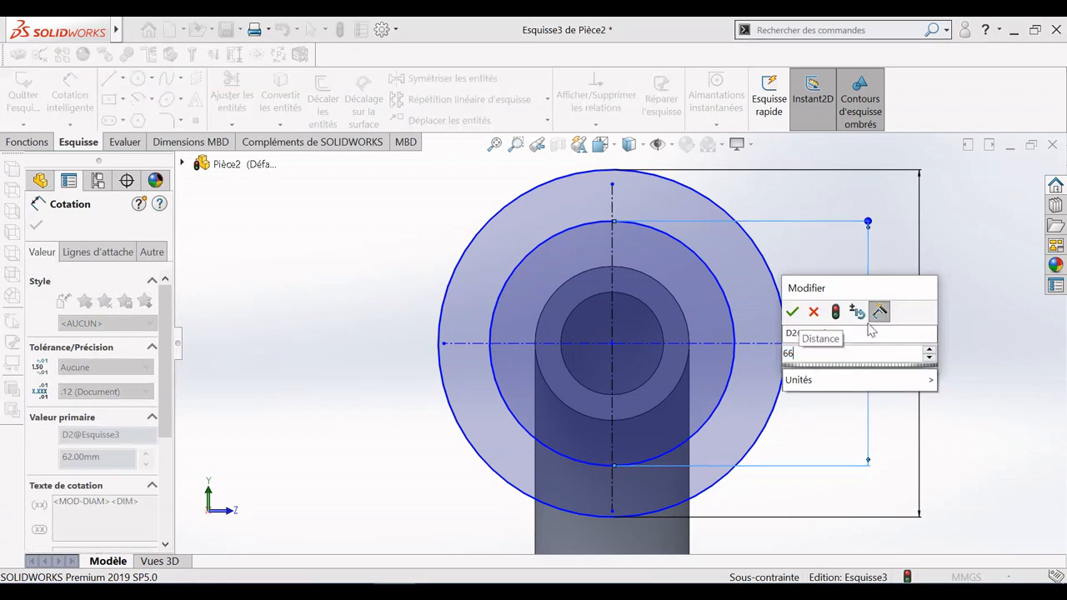
key("Return")
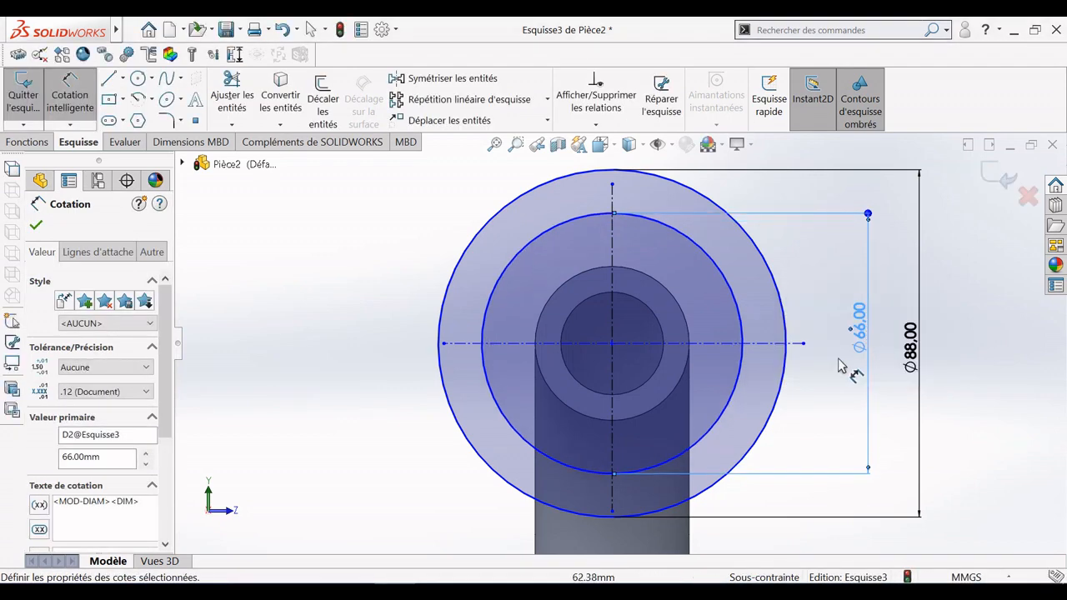
left_click(35, 228)
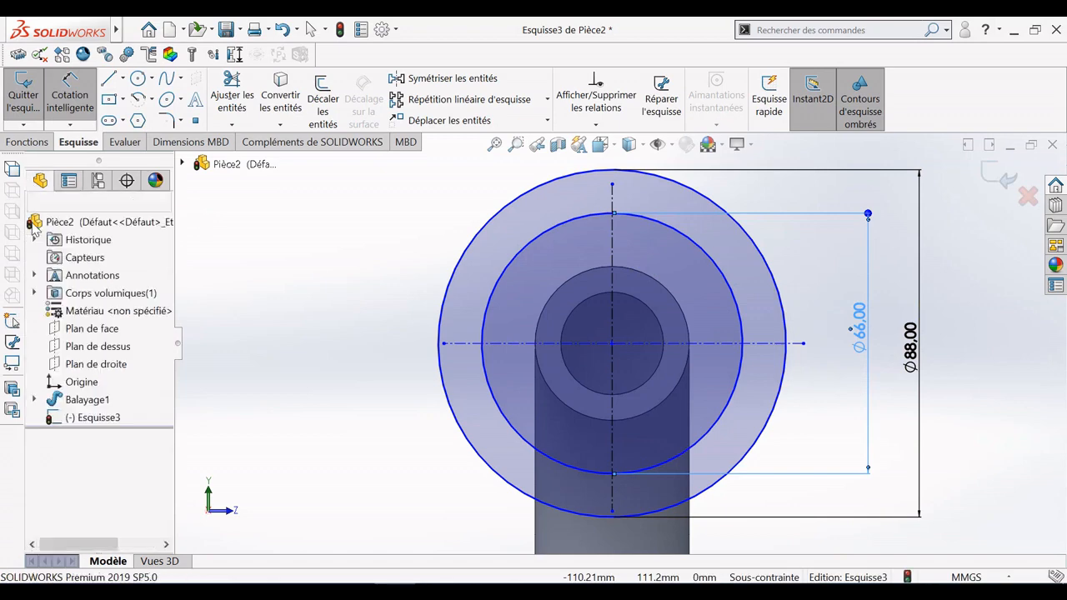
Sketch a bolt-hole circle about 9.3 mm in diameter, centred where the 66 mm circle crosses the vertical construction line above the pipe.
left_click(140, 85)
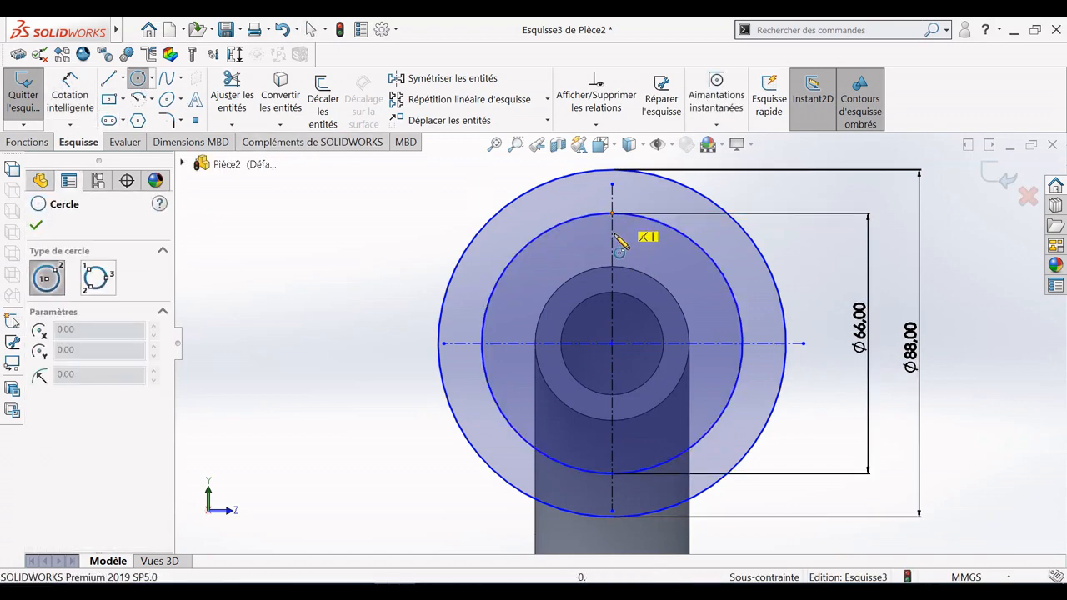
scroll(614, 237, "up", 2)
scroll(614, 238, "down", 5)
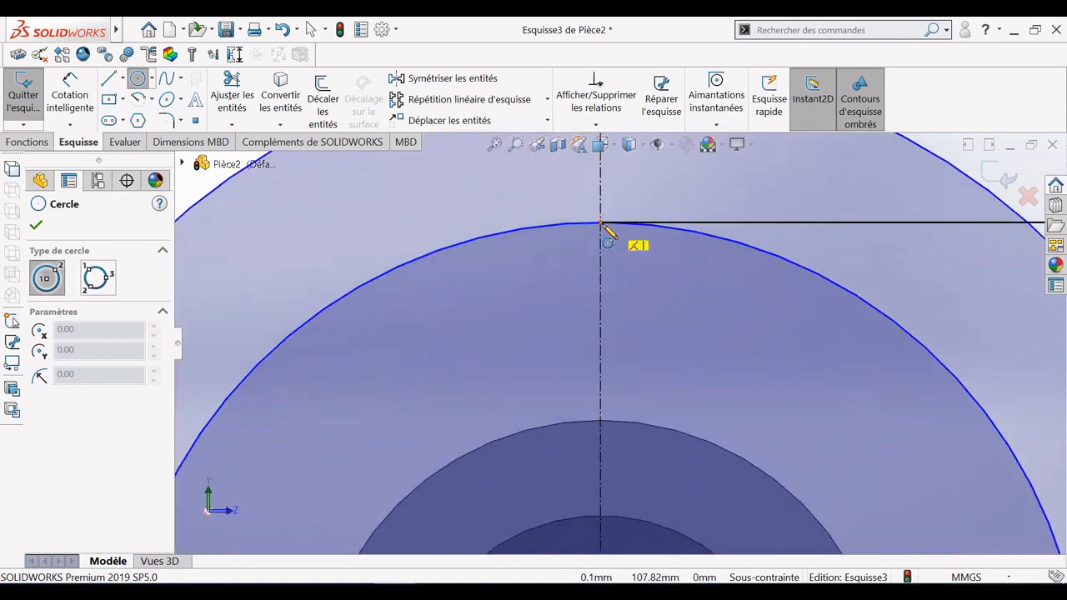
left_click(601, 222)
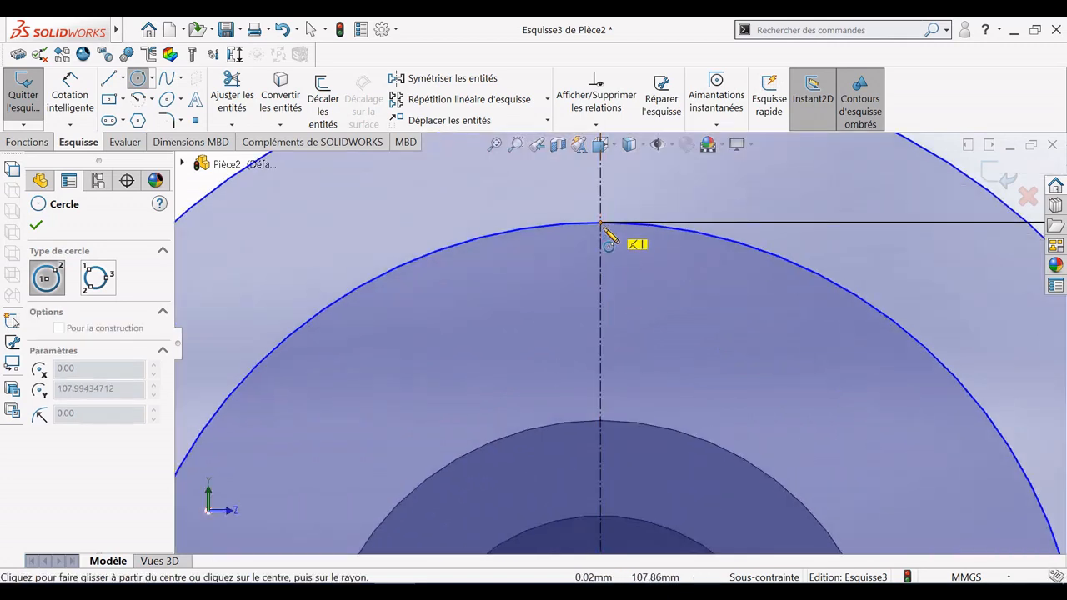
left_click(642, 280)
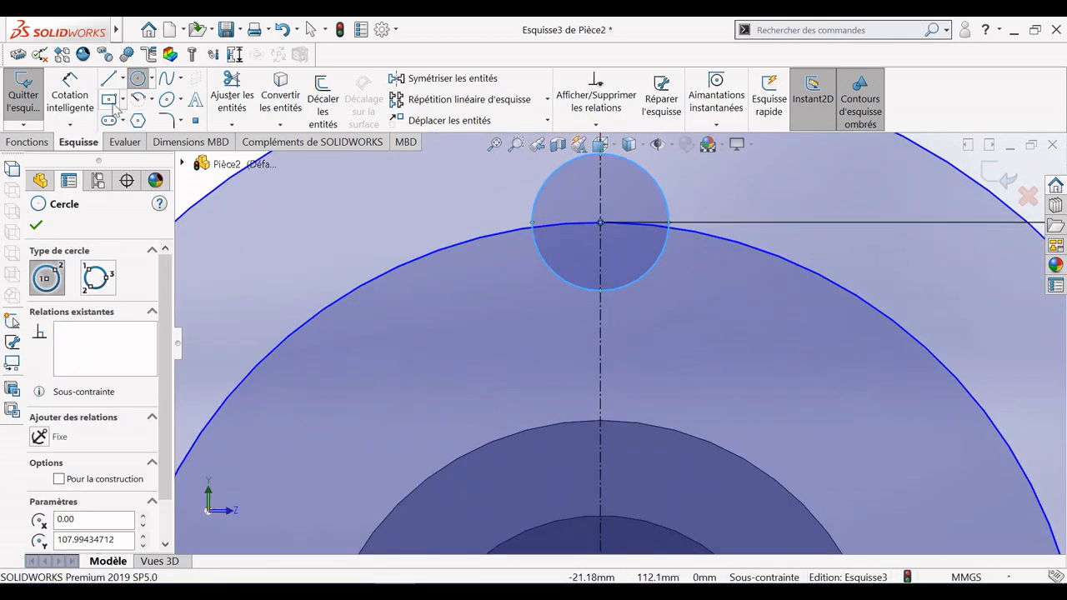
Dimension the small bolt-hole circle to a diameter of 8 mm.
left_click(68, 95)
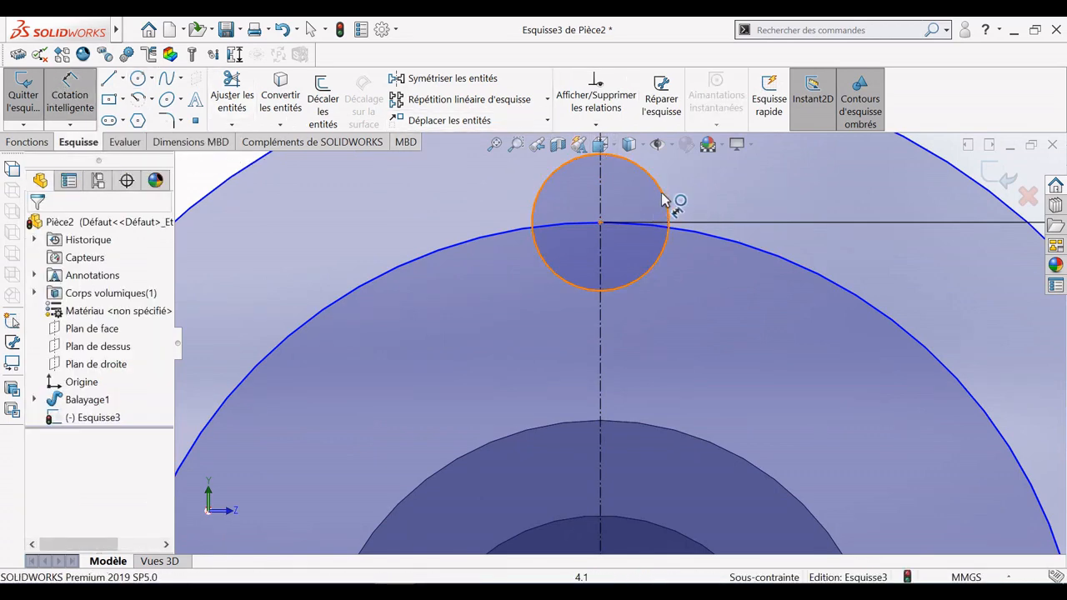
left_click(664, 202)
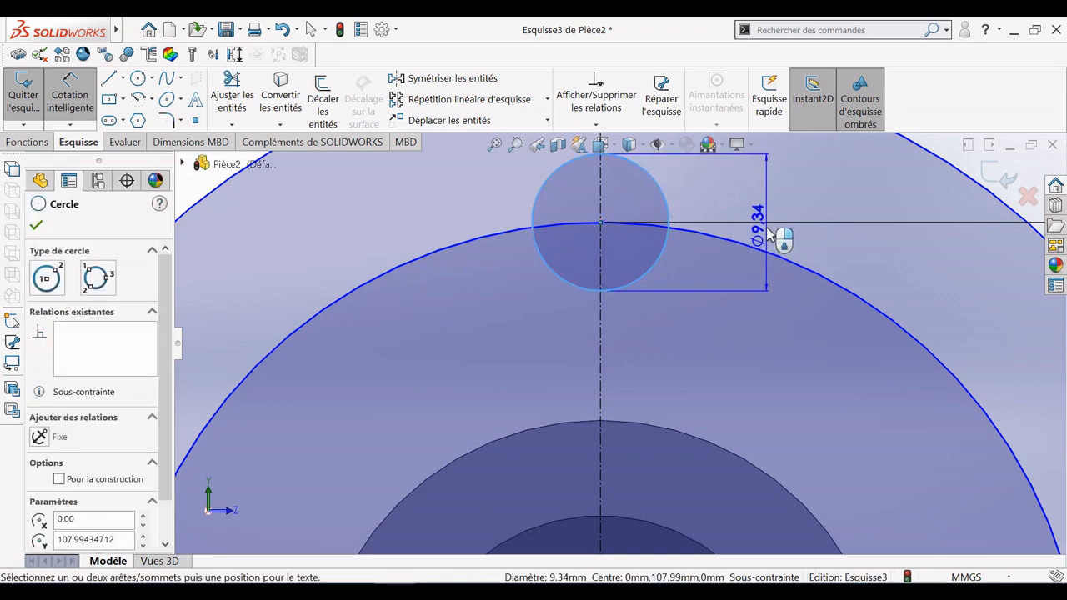
left_click(769, 236)
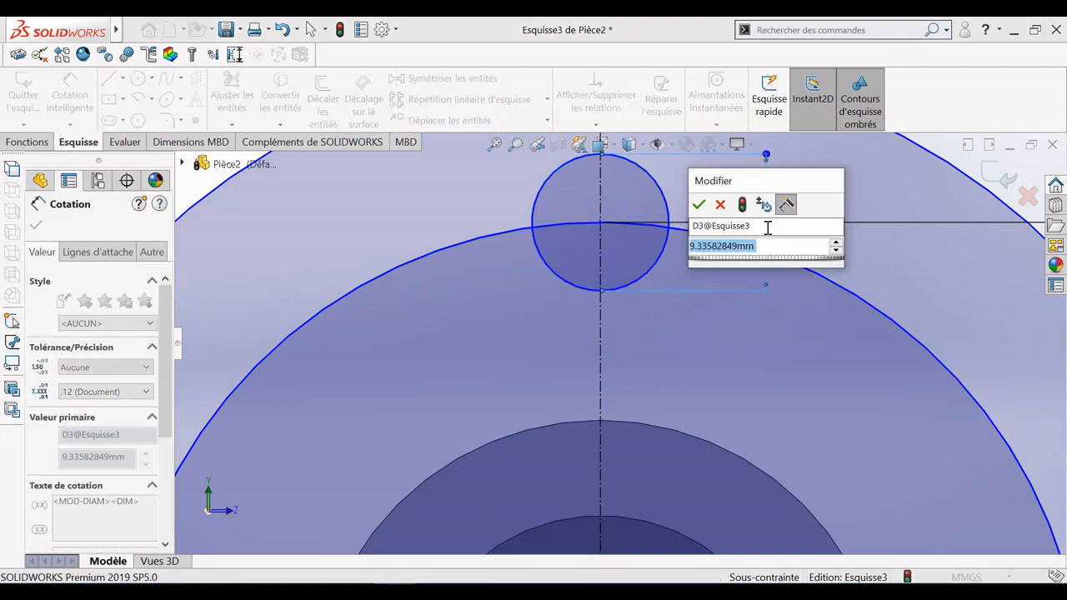
type("8")
key("Return")
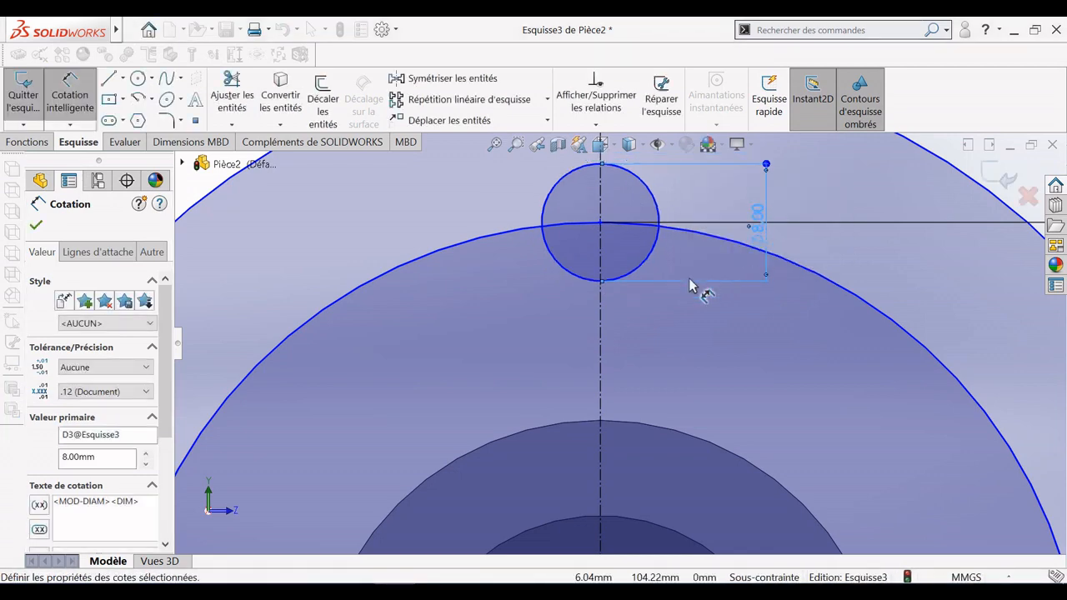
Create a circular sketch pattern of the 8 mm circle with 4 instances over 360°, centred at X 0 mm, Y 75 mm.
scroll(691, 284, "up", 2)
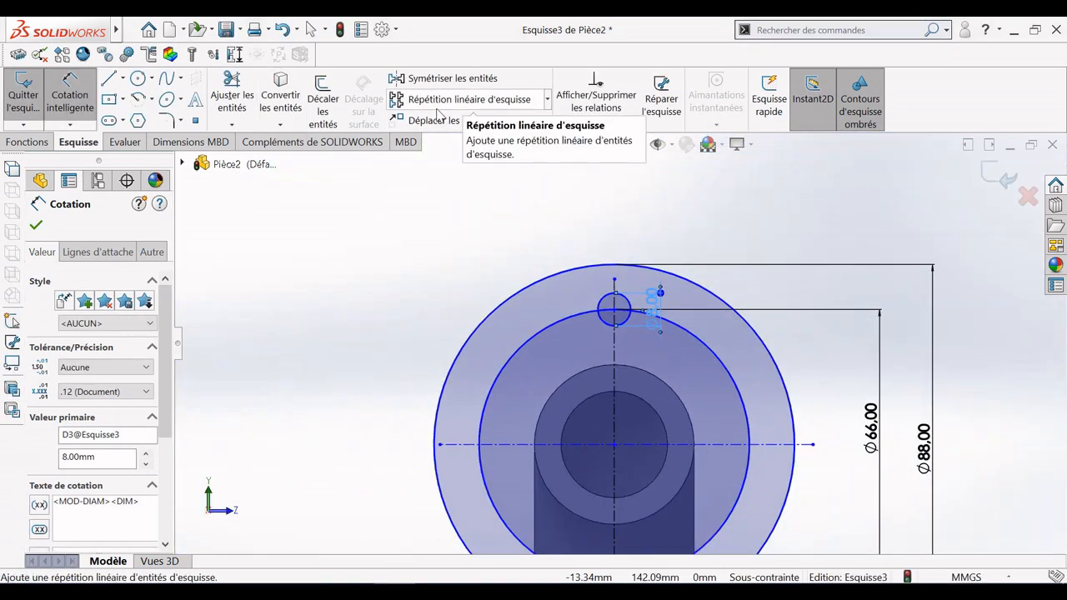
left_click(548, 99)
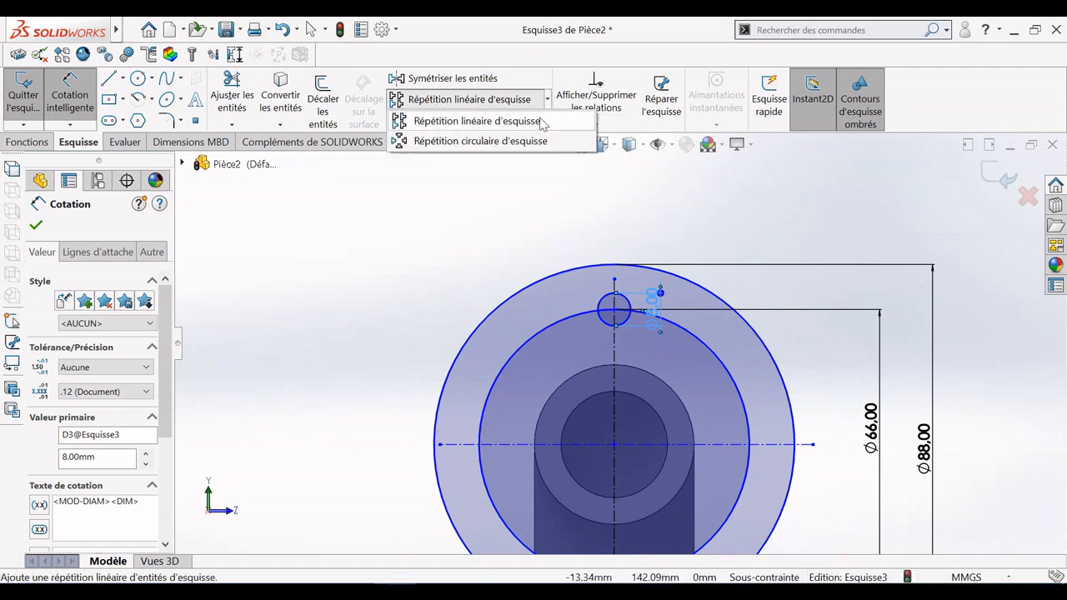
left_click(471, 138)
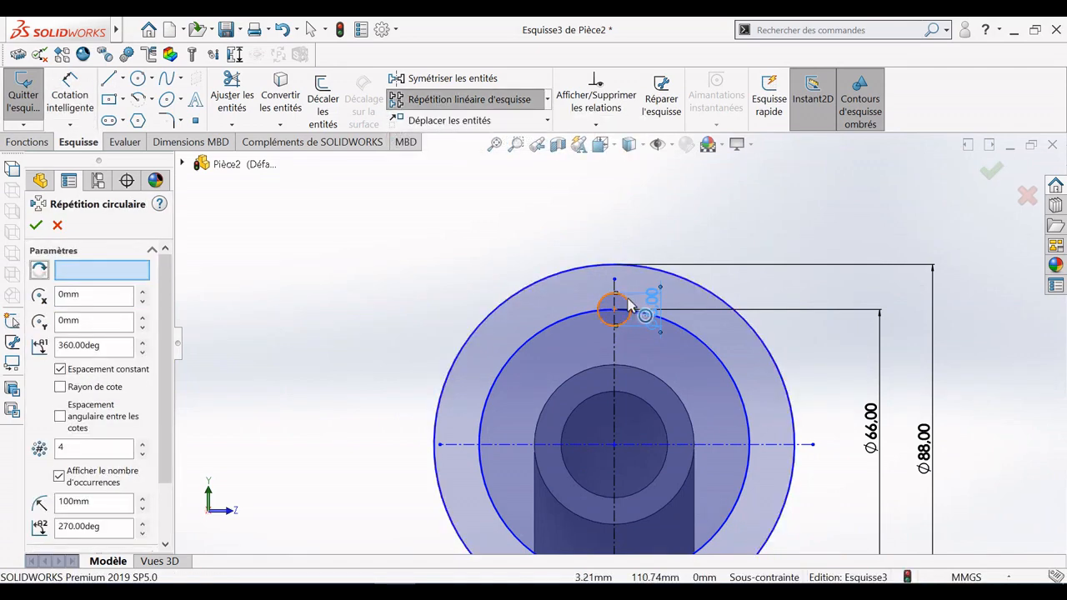
left_click(629, 307)
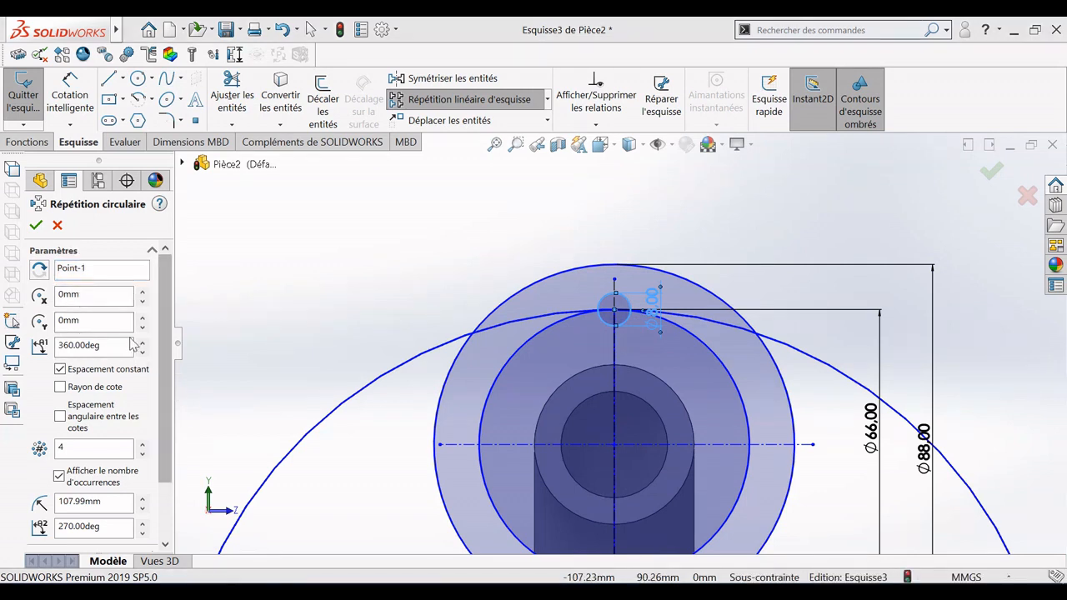
left_click(68, 321)
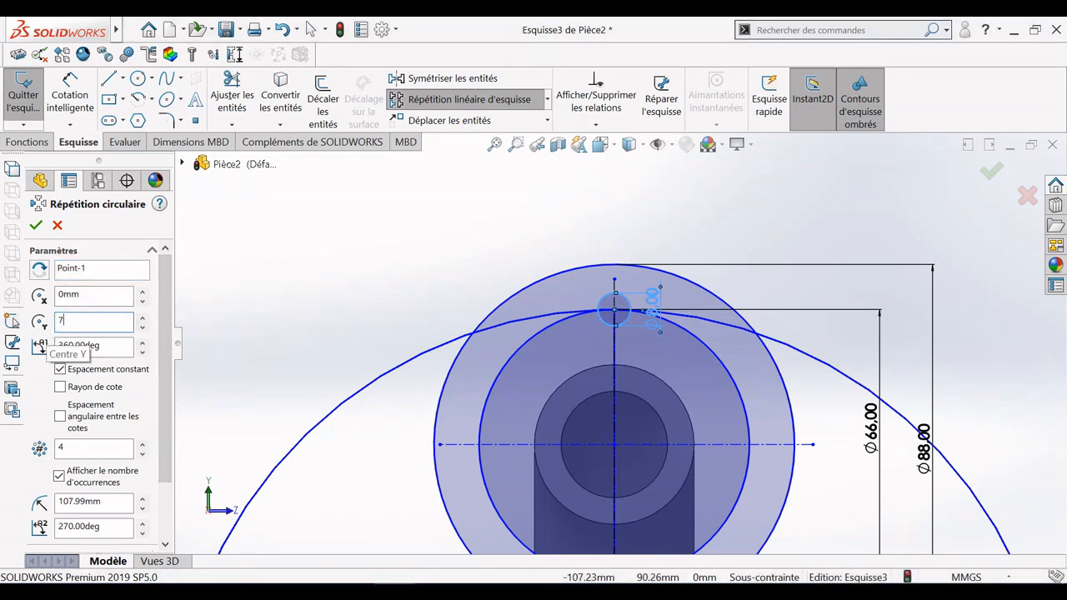
type("75")
key("Return")
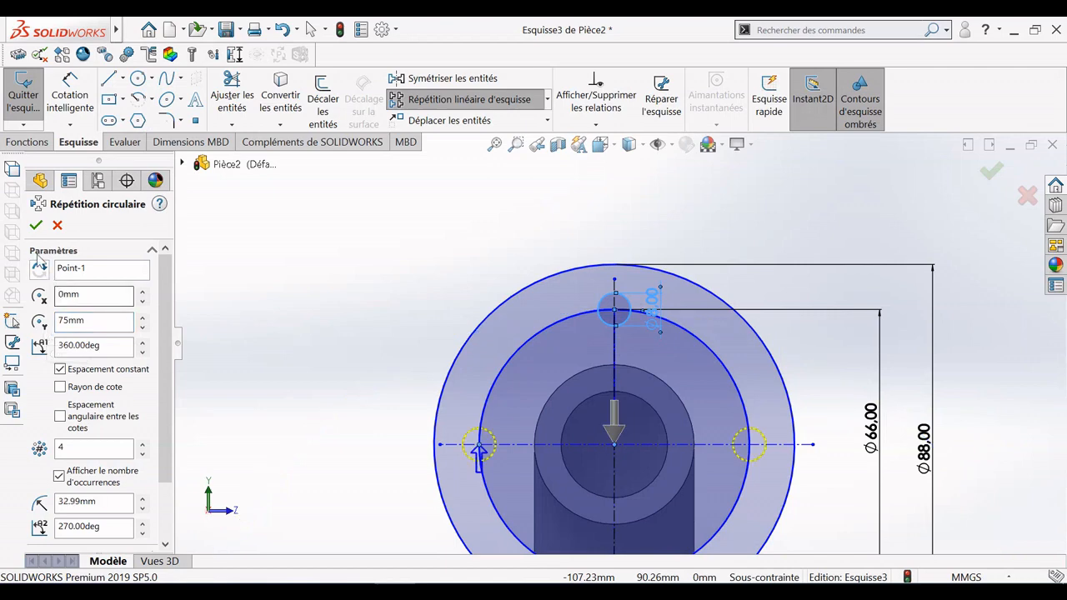
left_click(36, 226)
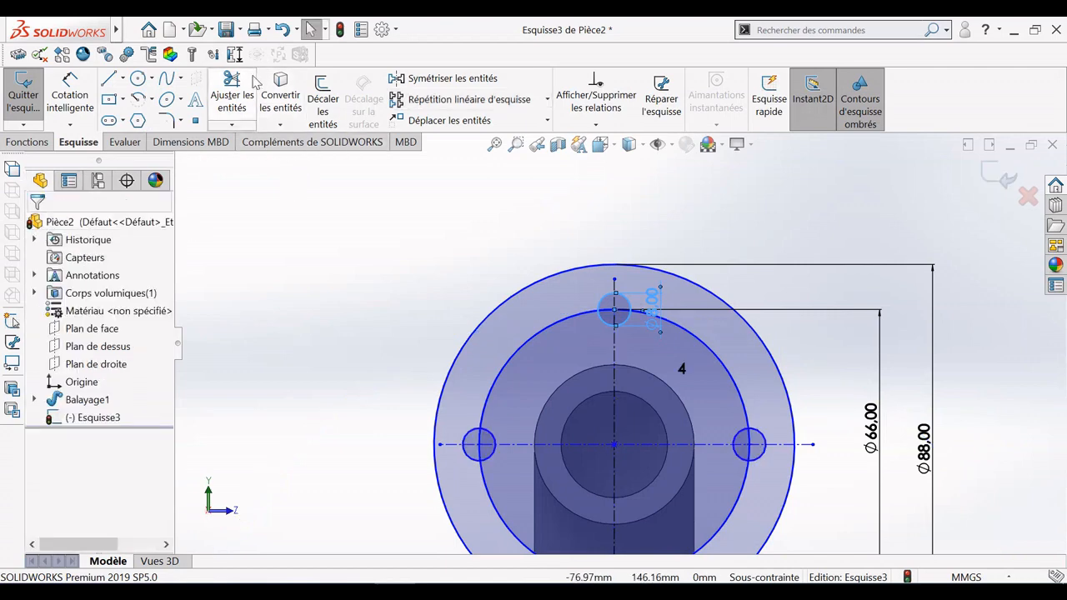
Trim away the upper and left arcs of the 66 mm circle, including its segments inside the upper and left holes.
left_click(232, 96)
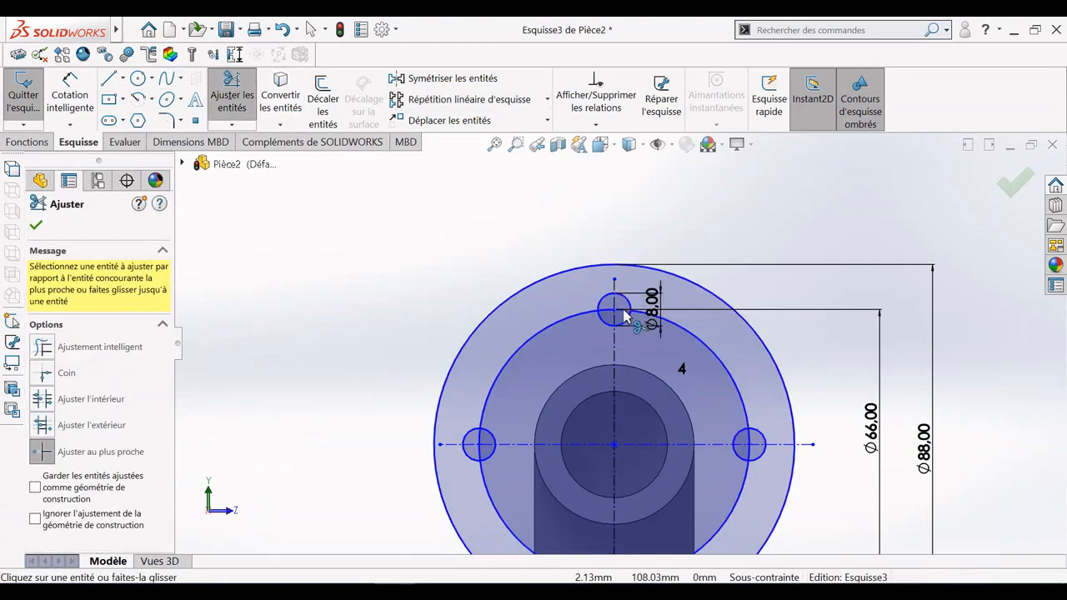
left_click(614, 312)
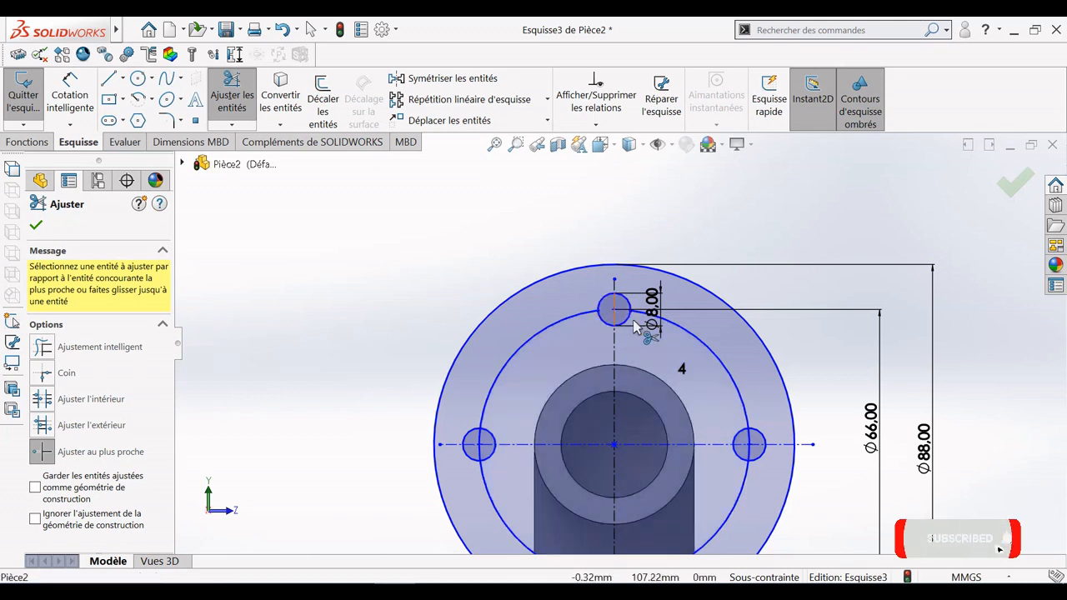
left_click(677, 330)
left_click(569, 332)
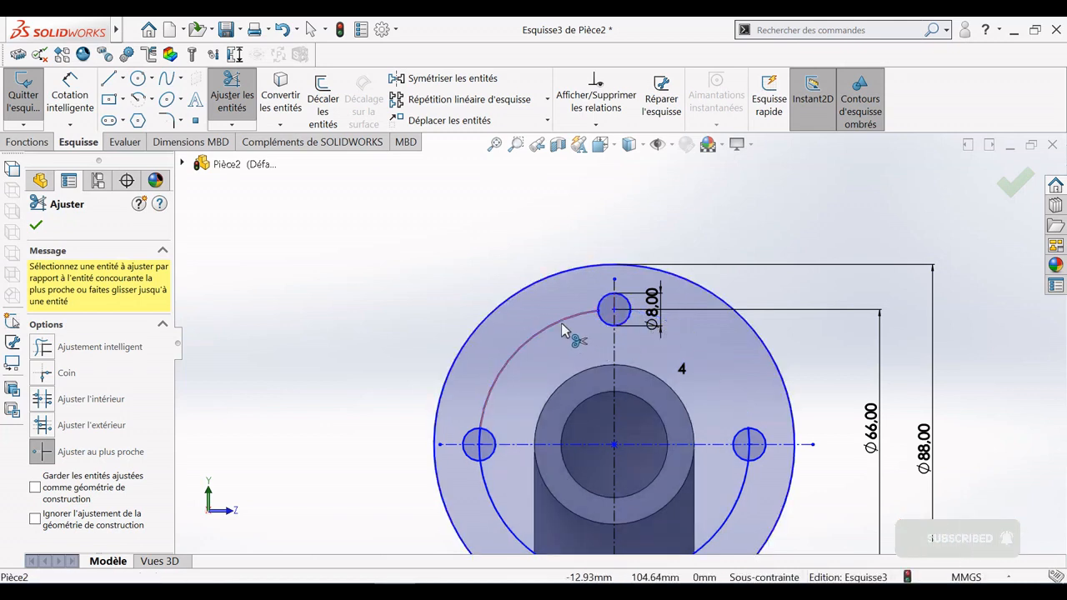
left_click(491, 504)
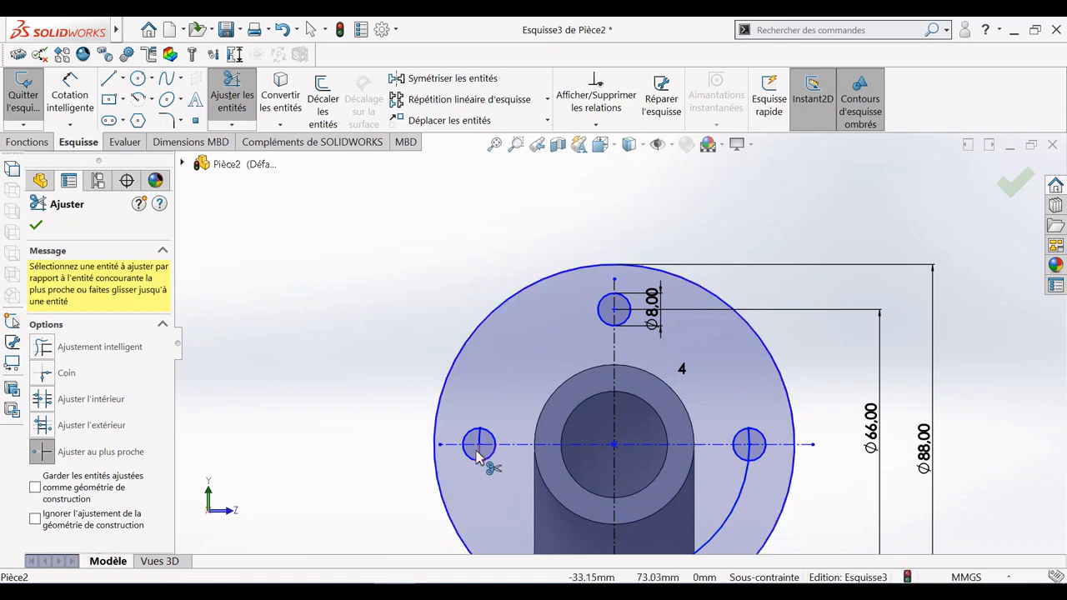
left_click(479, 442)
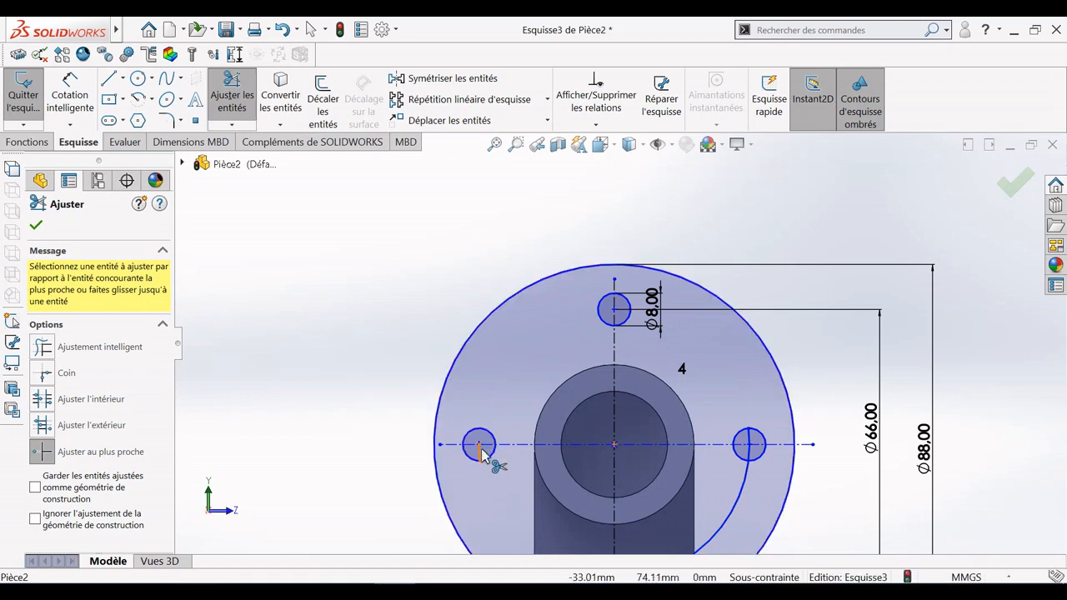
left_click(481, 453)
Trim away the remaining lower-right arc of the 66 mm circle, including its segments inside the lower and right holes.
scroll(629, 450, "up", 3)
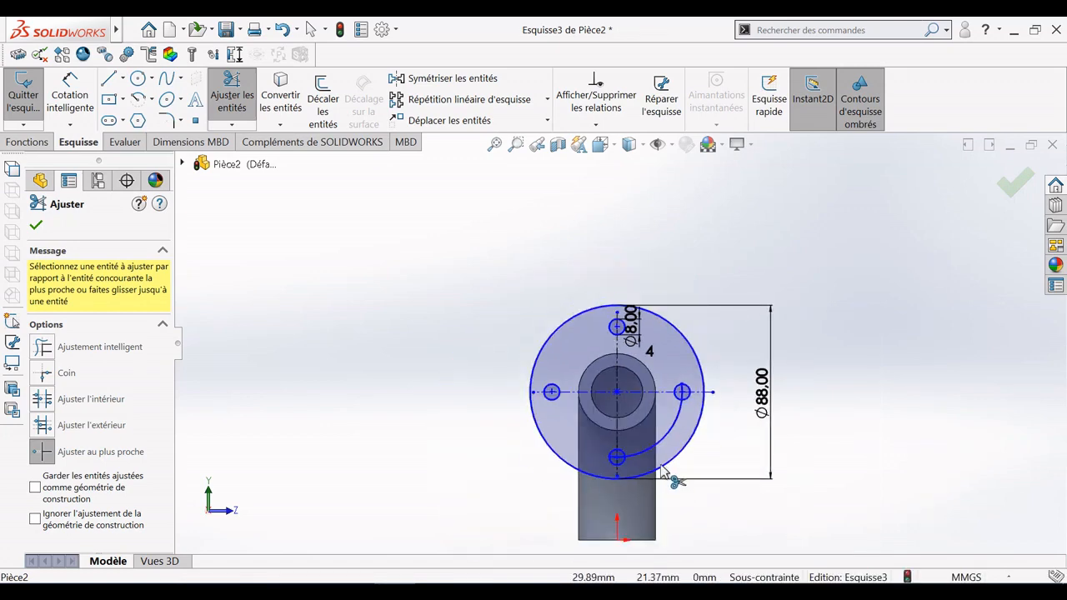
scroll(642, 384, "down", 6)
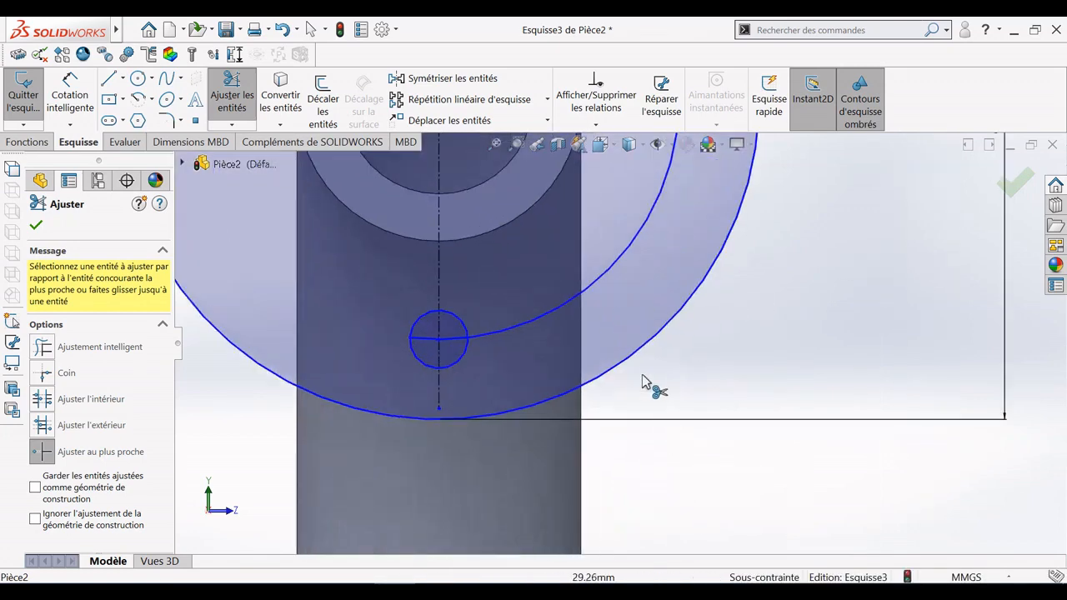
left_click(444, 341)
left_click(494, 334)
scroll(554, 294, "up", 2)
scroll(650, 219, "up", 1)
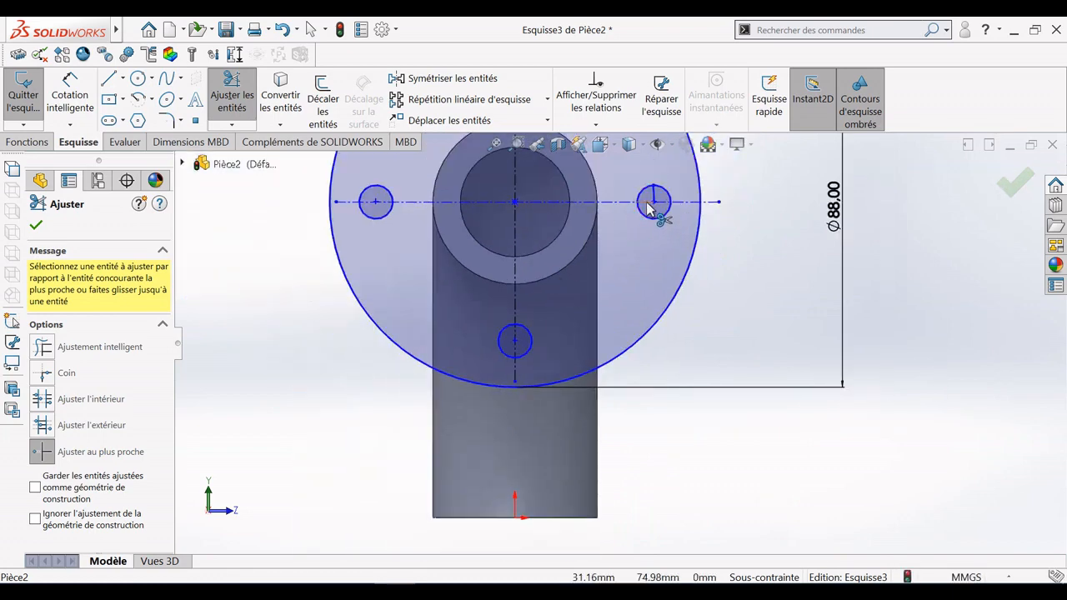
Trim away the horizontal and vertical construction line segments between the bolt holes and the pipe's centre.
left_click(588, 203)
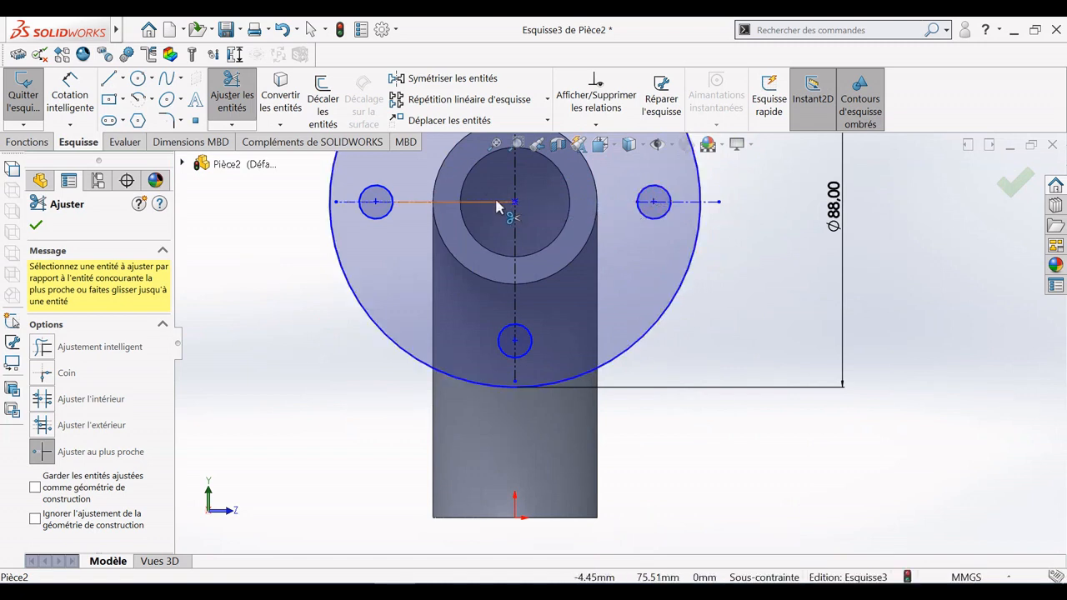
left_click(515, 232)
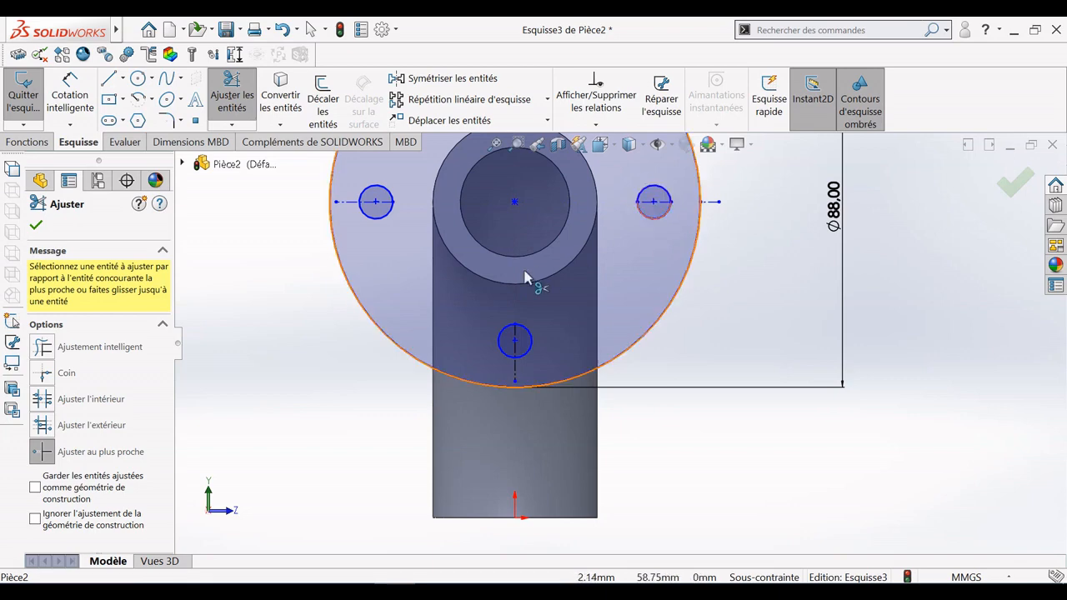
scroll(527, 273, "up", 5)
scroll(575, 224, "down", 2)
scroll(459, 291, "down", 4)
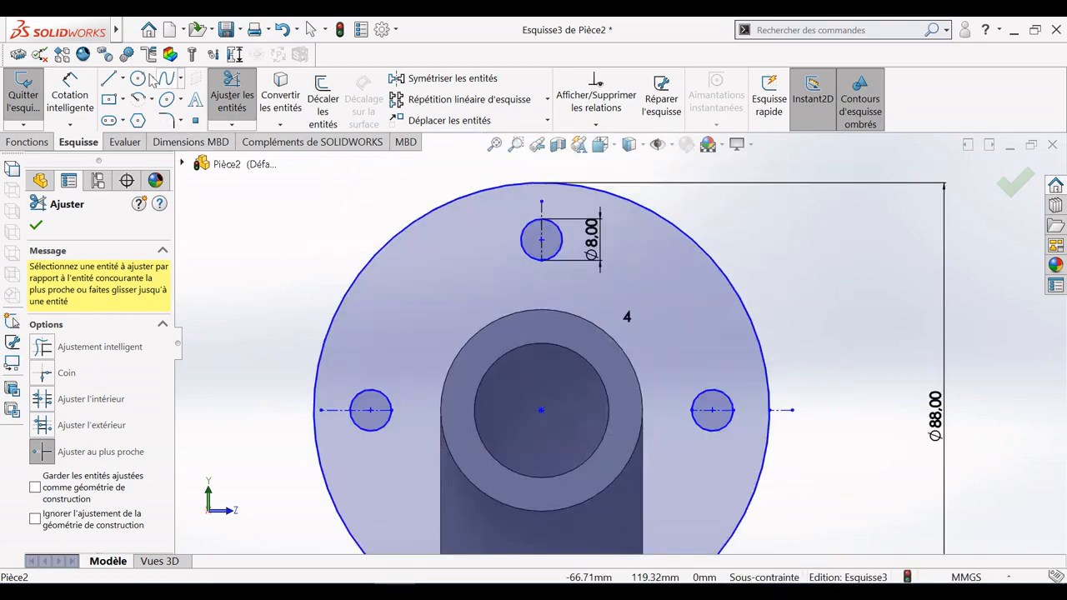
Sketch a circle of 13 mm radius from the pipe's centre, coincident with the edge of the pipe's bore.
key("Escape")
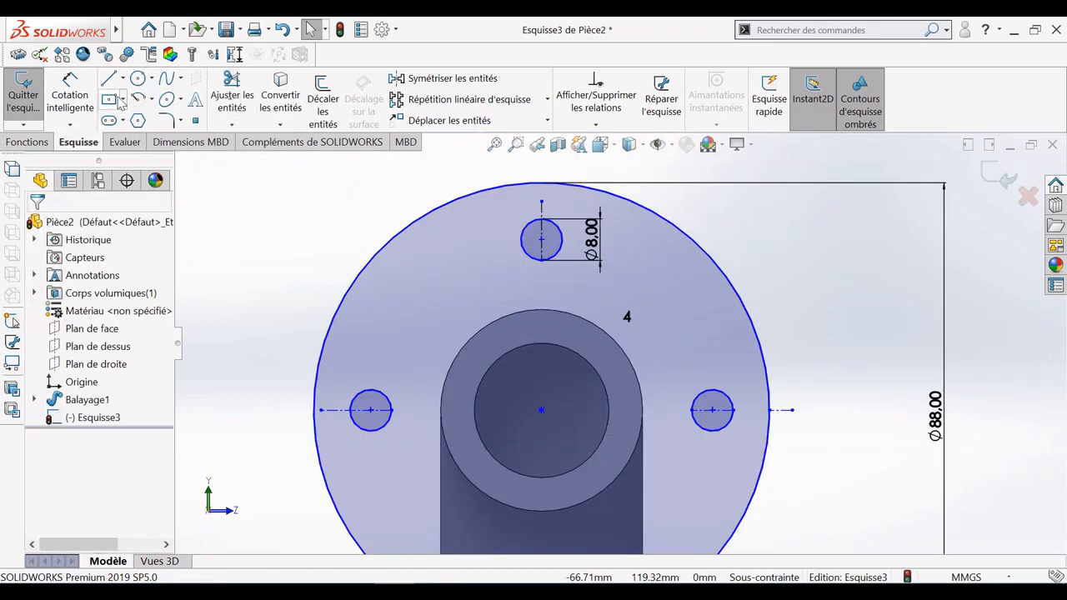
left_click(137, 80)
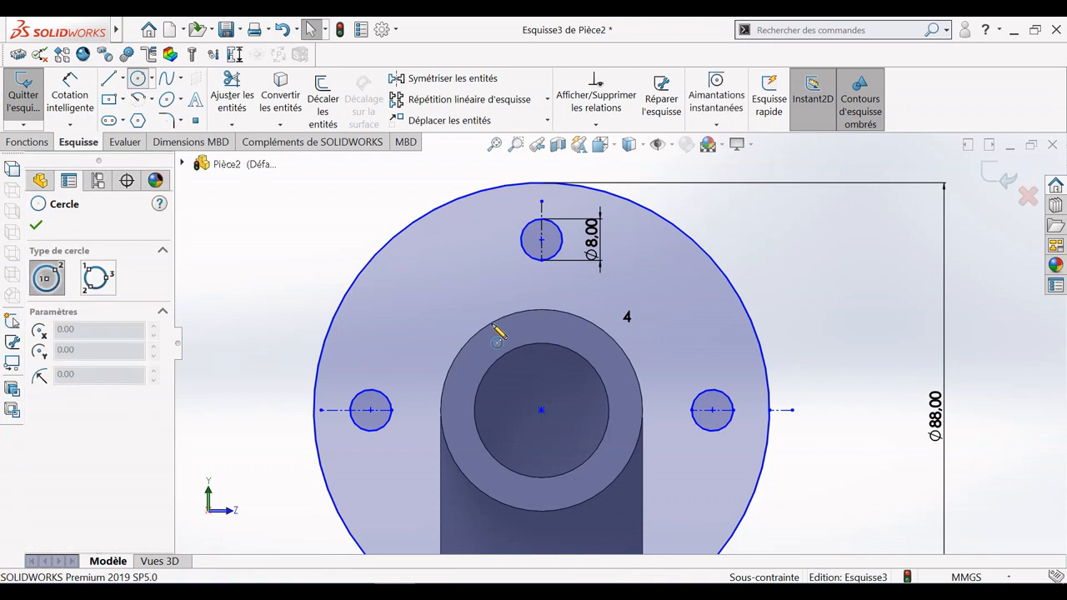
left_click(542, 411)
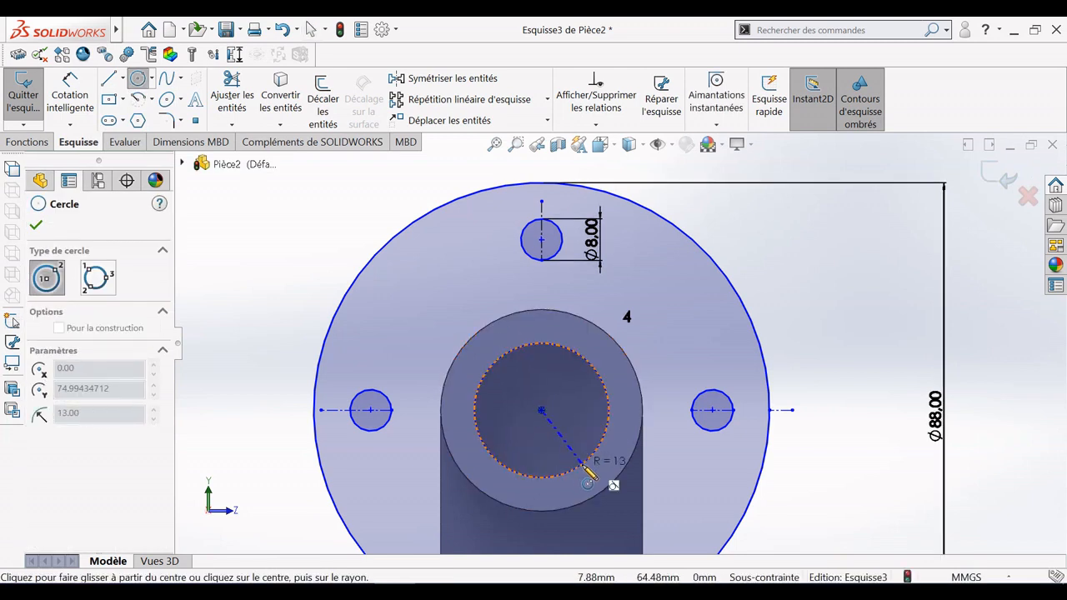
left_click(586, 464)
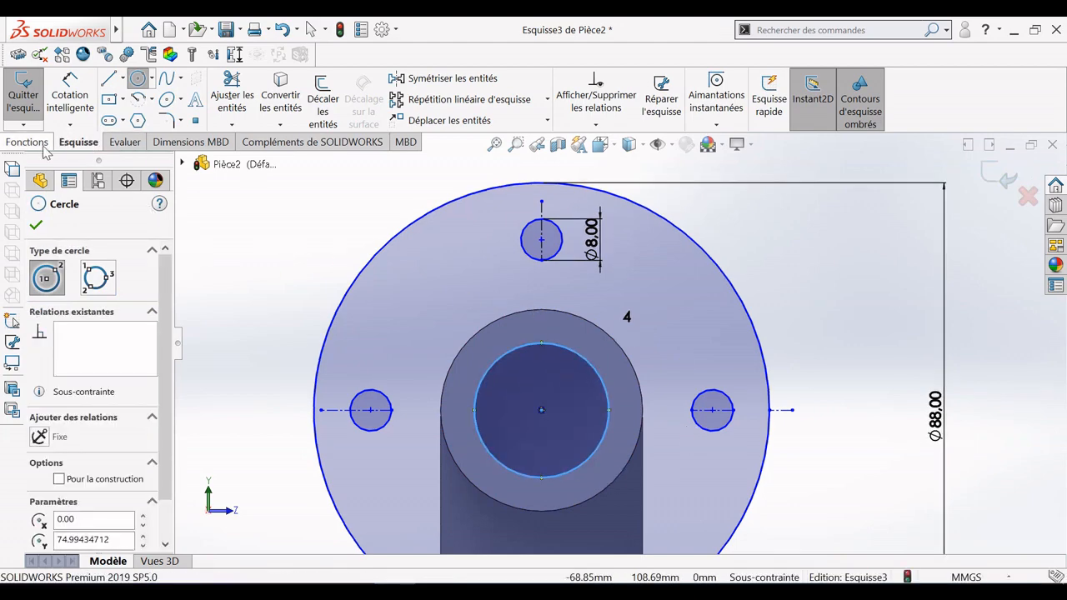
left_click(36, 227)
left_click(31, 143)
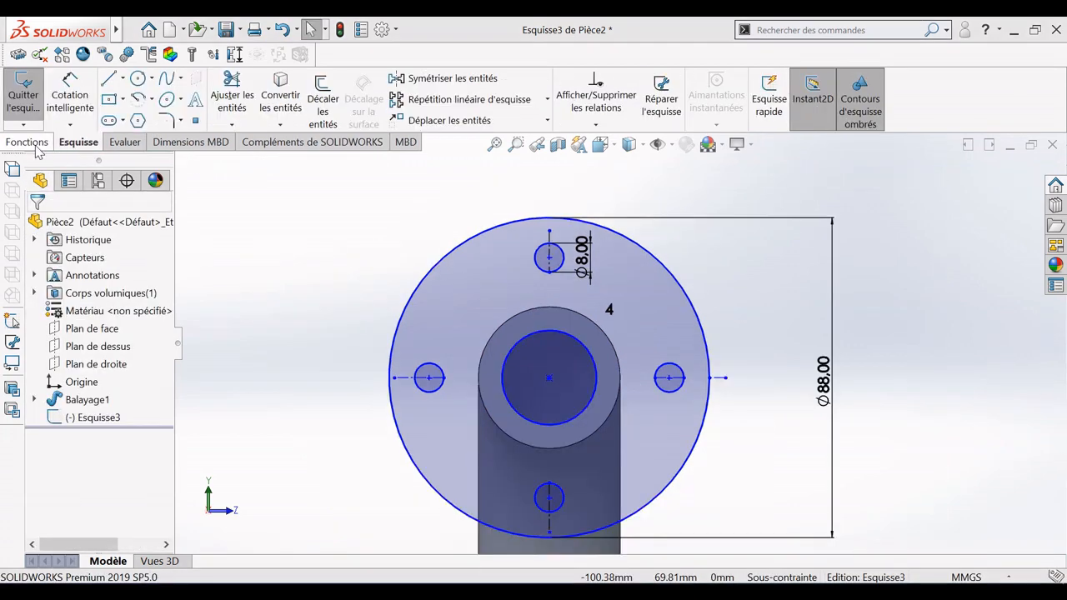
Extrude the flange sketch 8 mm as a merged boss, with the bore and the four bolt hole circles picked along with the outer profile.
left_click(27, 143)
left_click(35, 96)
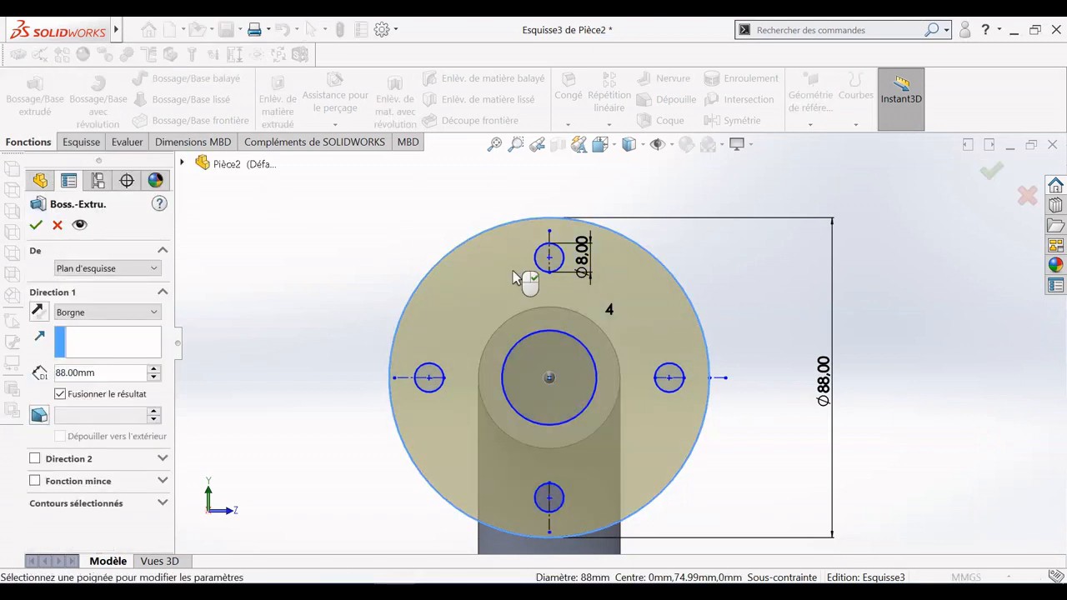
left_click(554, 355)
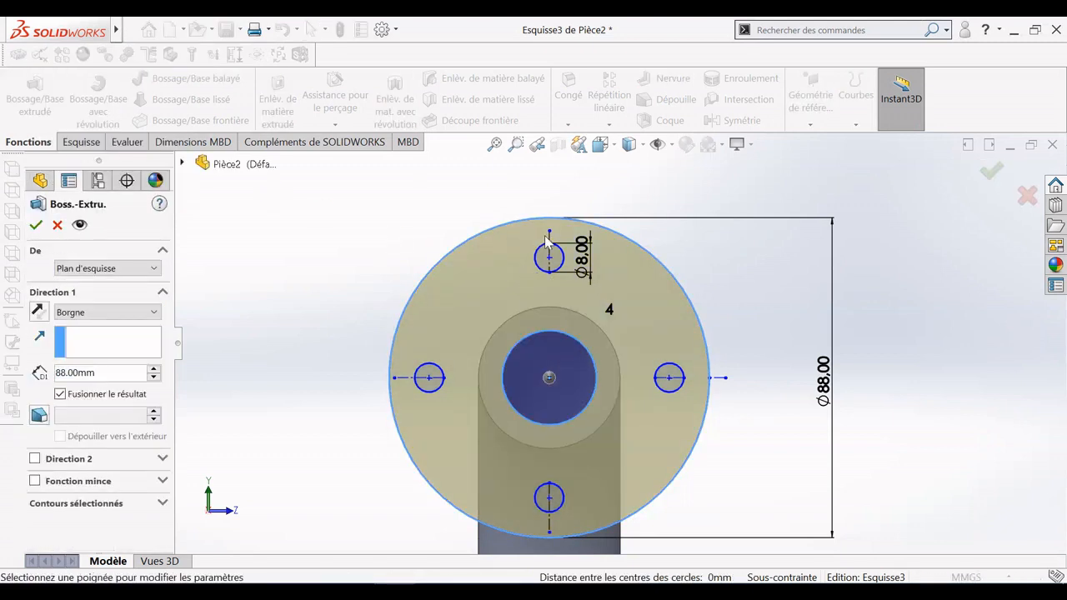
left_click(543, 259)
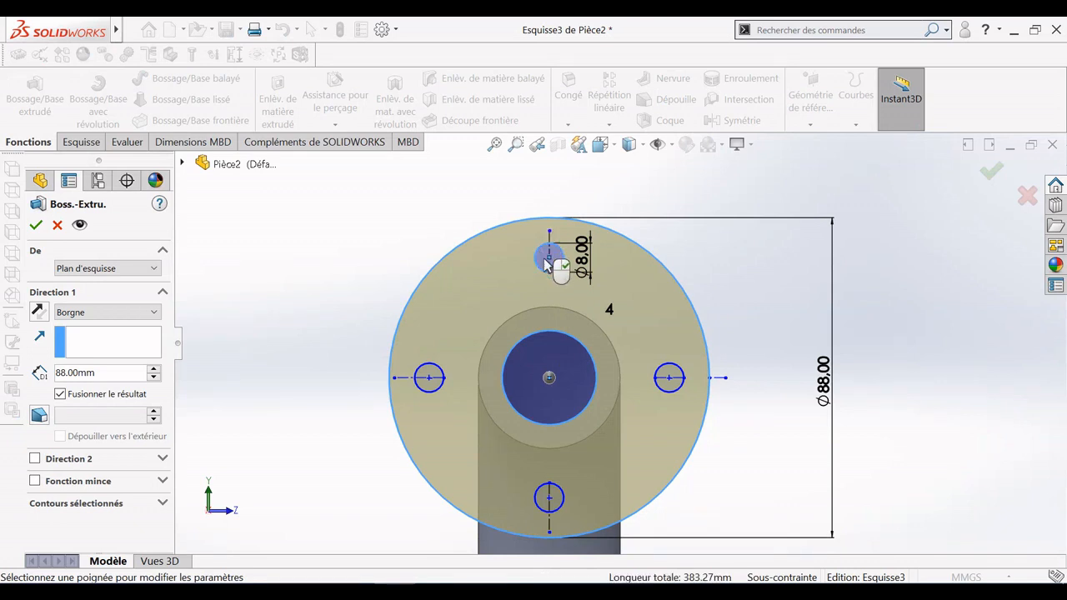
left_click(669, 377)
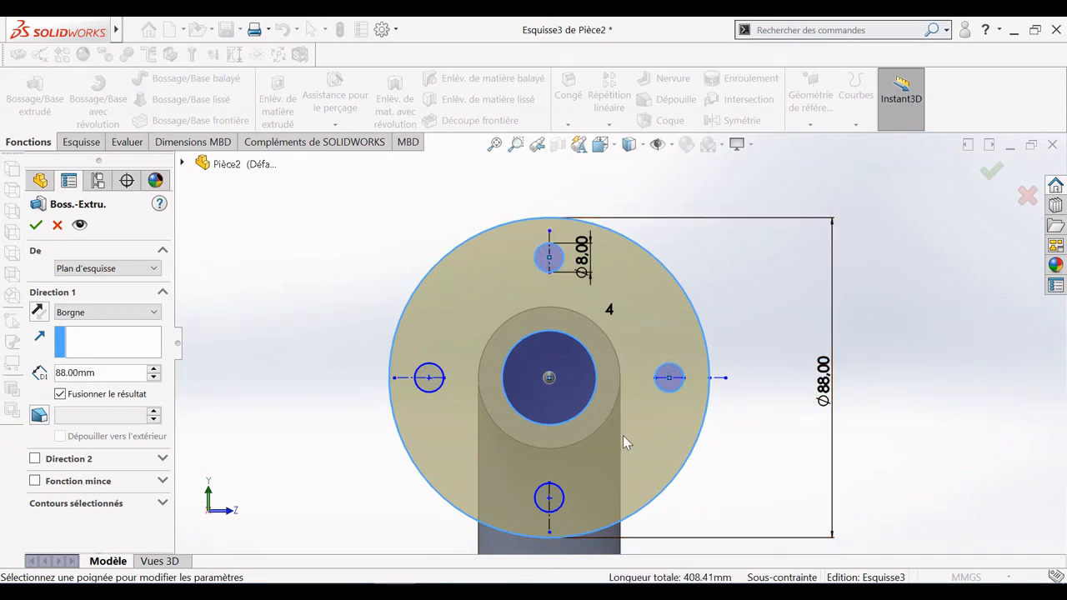
left_click(553, 497)
left_click(429, 377)
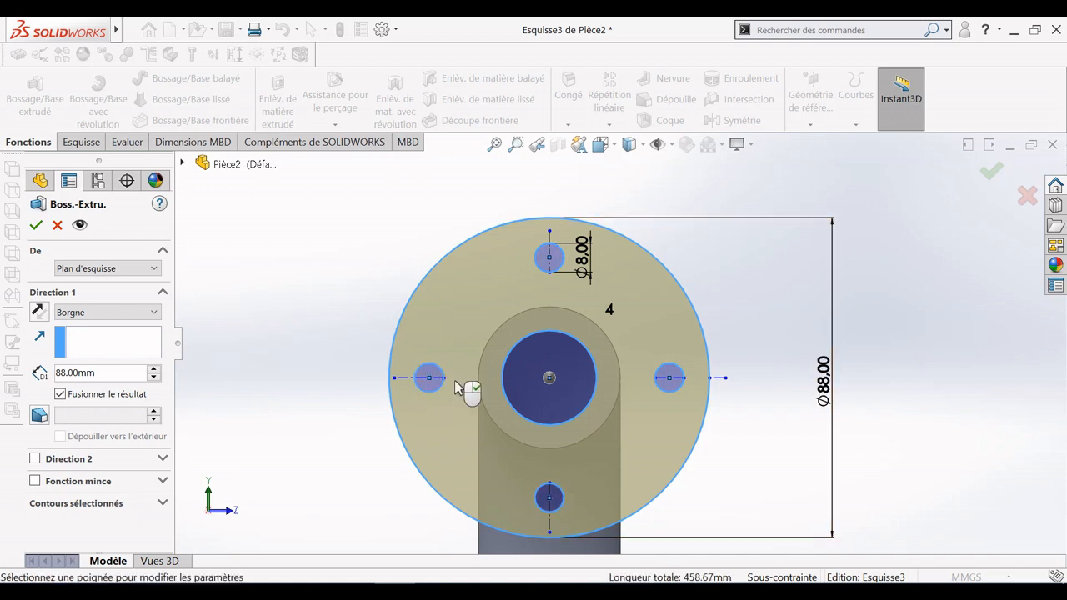
double_click(80, 373)
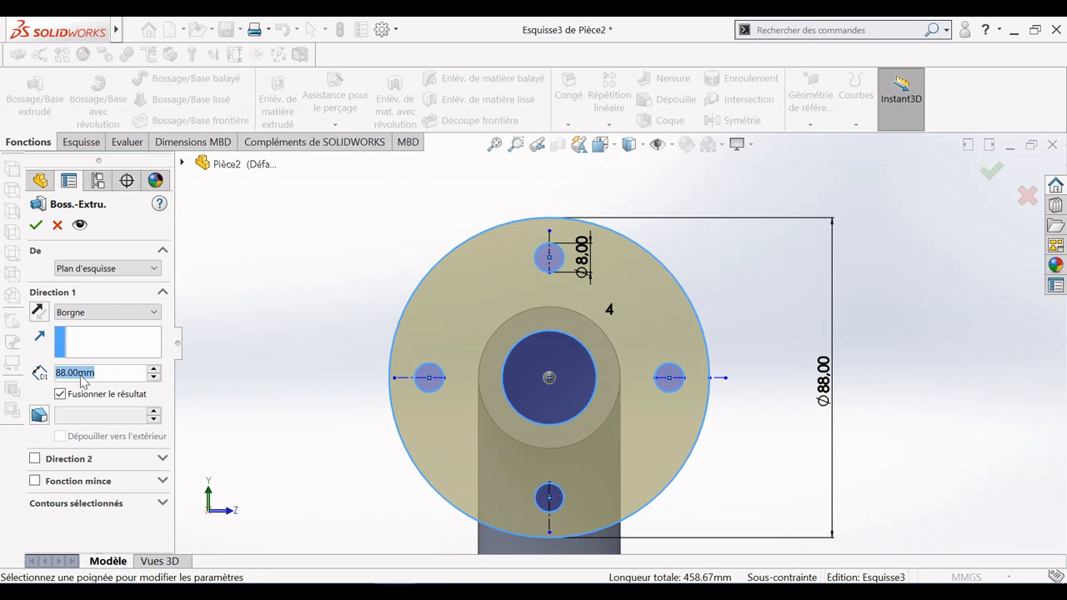
type("8")
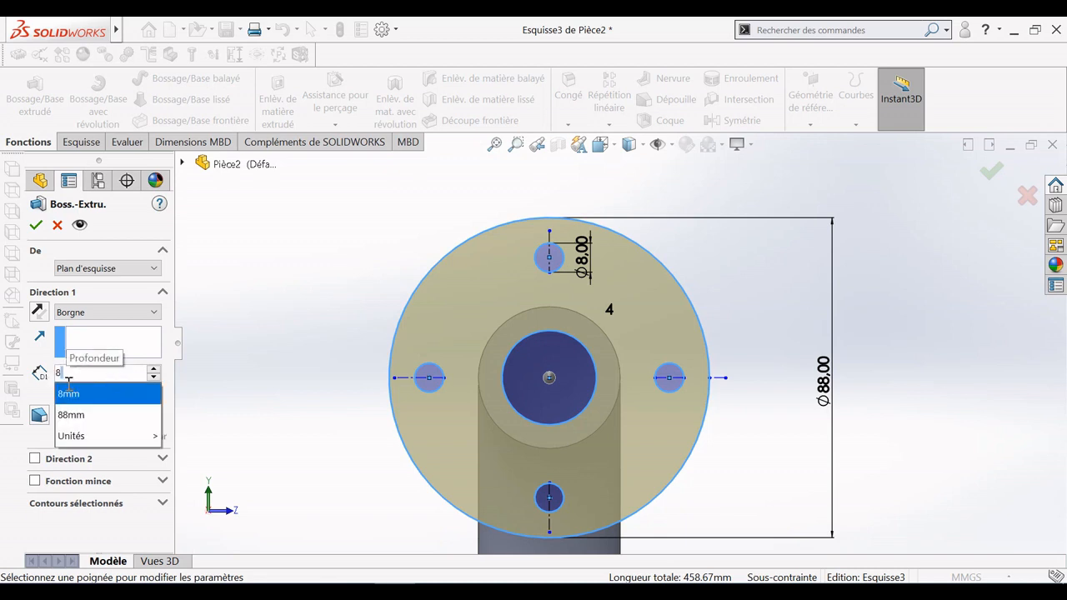
key("Return")
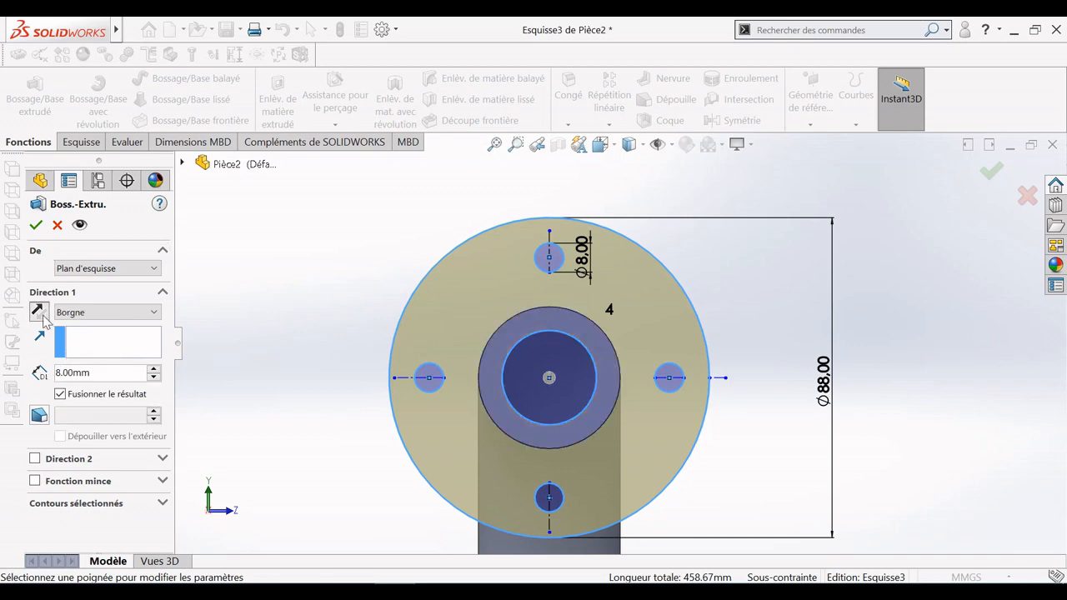
left_click(37, 225)
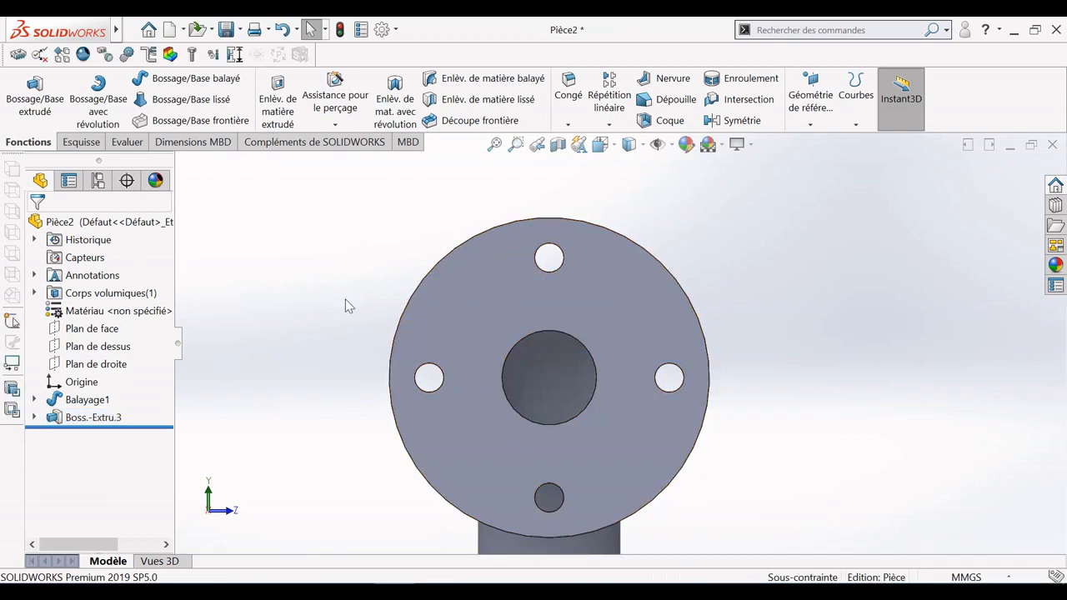
Examine the flanged elbow from the side and from an angled view showing the back of the flange.
right_click(327, 262)
left_click(360, 334)
left_click_drag(429, 305, 338, 313)
scroll(563, 402, "up", 4)
left_click_drag(563, 402, 609, 493)
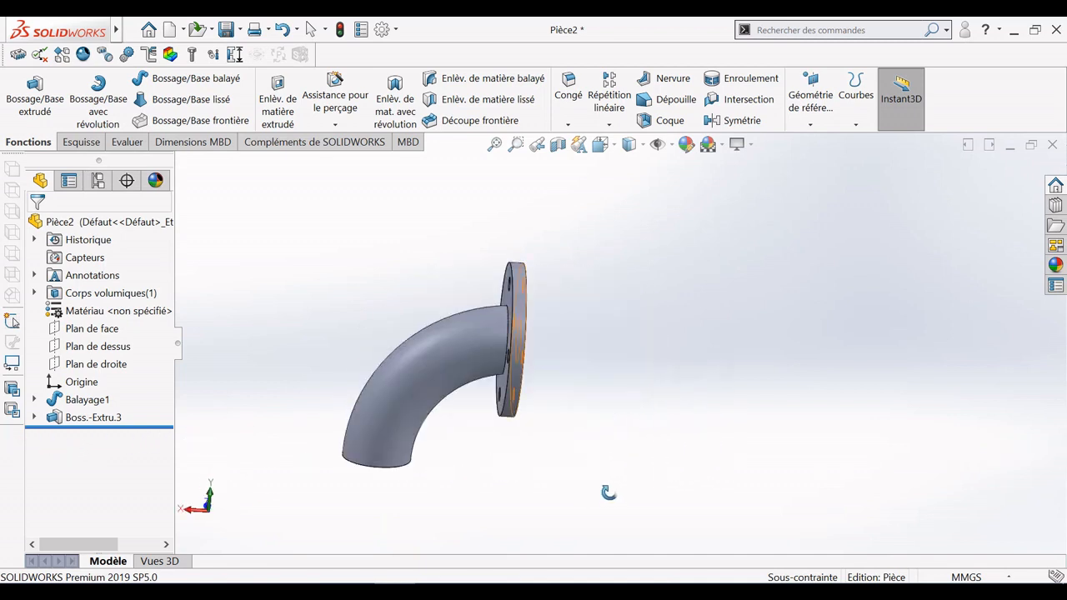
left_click(601, 144)
mouse_move(613, 325)
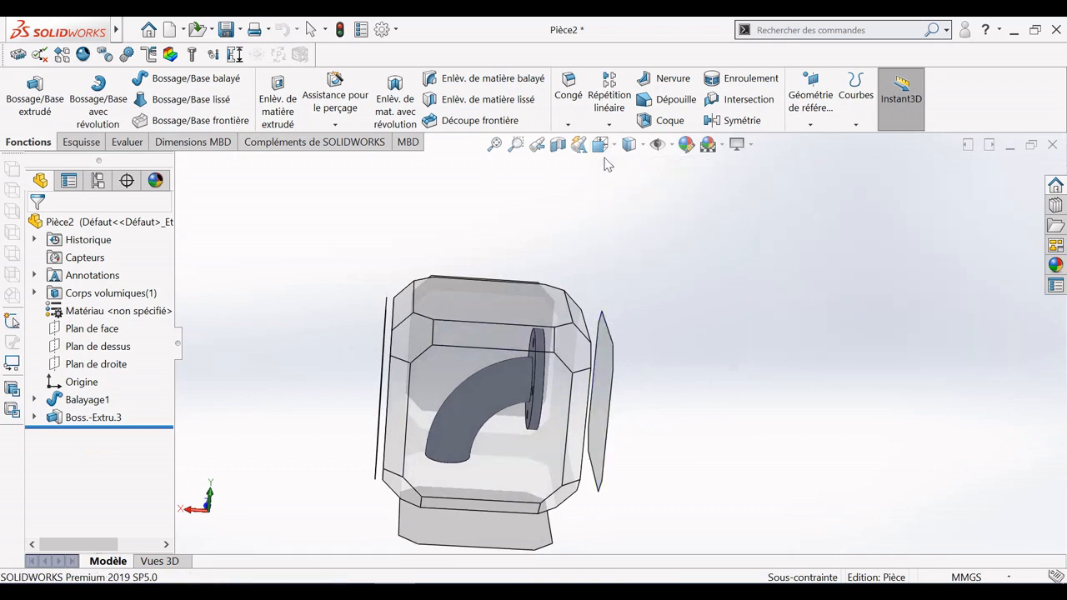
left_click(600, 145)
left_click(631, 145)
left_click(601, 146)
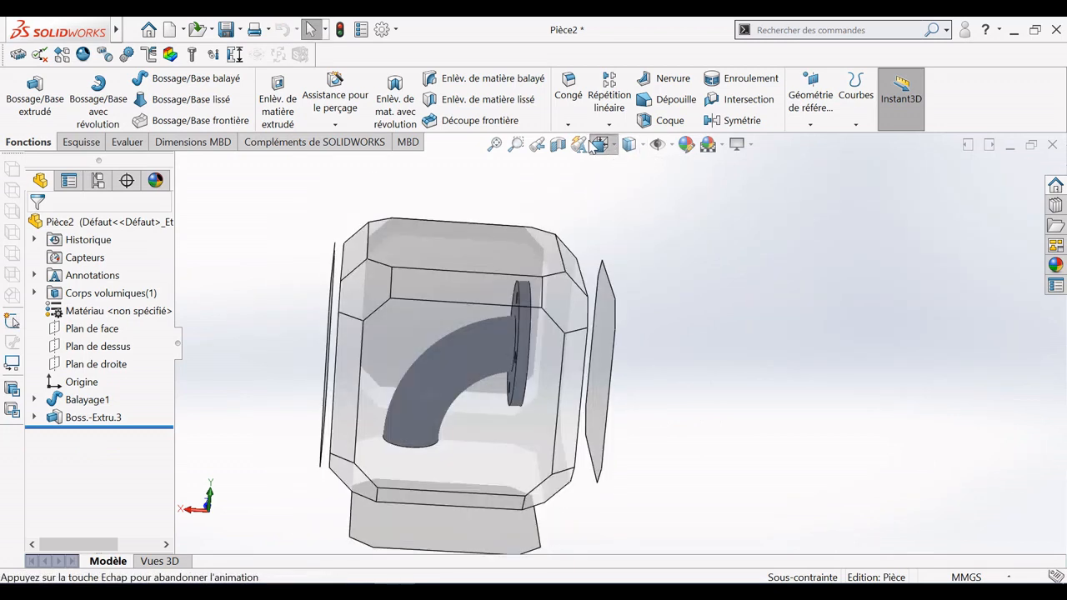
left_click(553, 232)
left_click(603, 145)
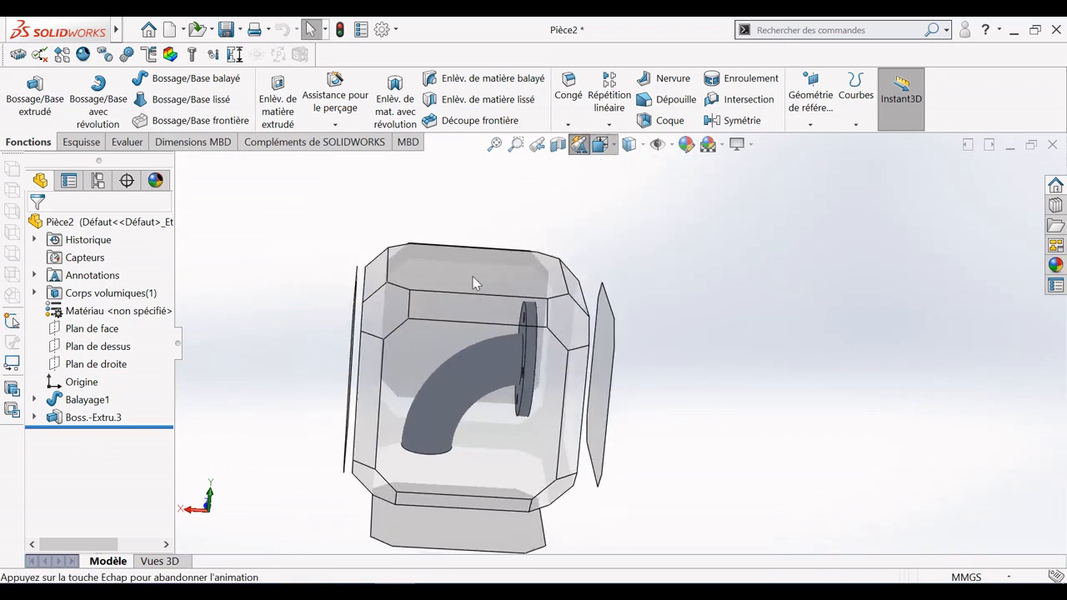
left_click(414, 332)
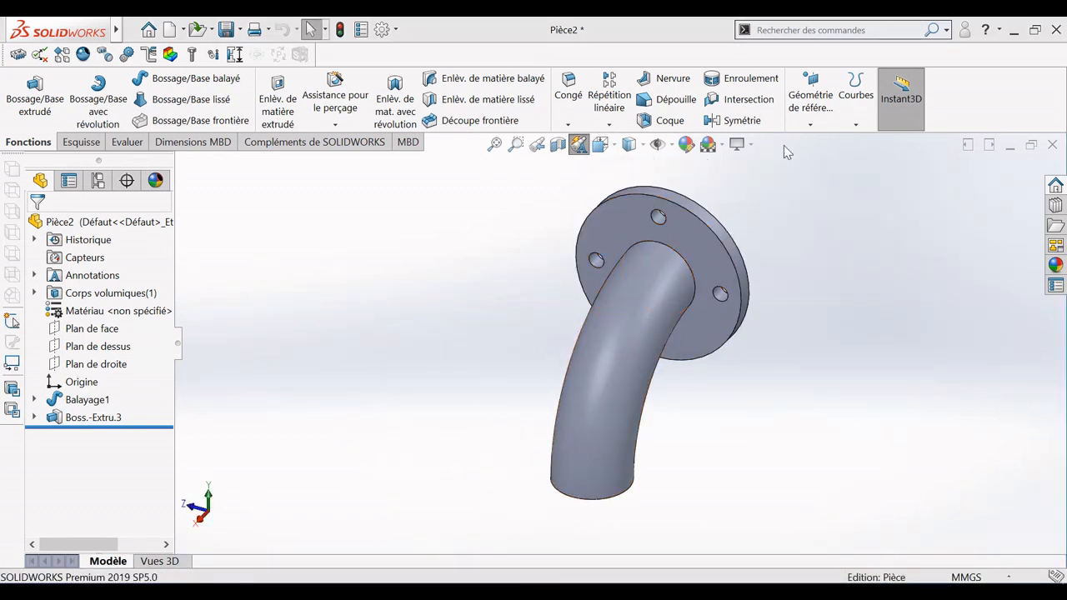
Create a reference axis at the intersection of Plan de dessus and Plan de droite.
left_click(810, 121)
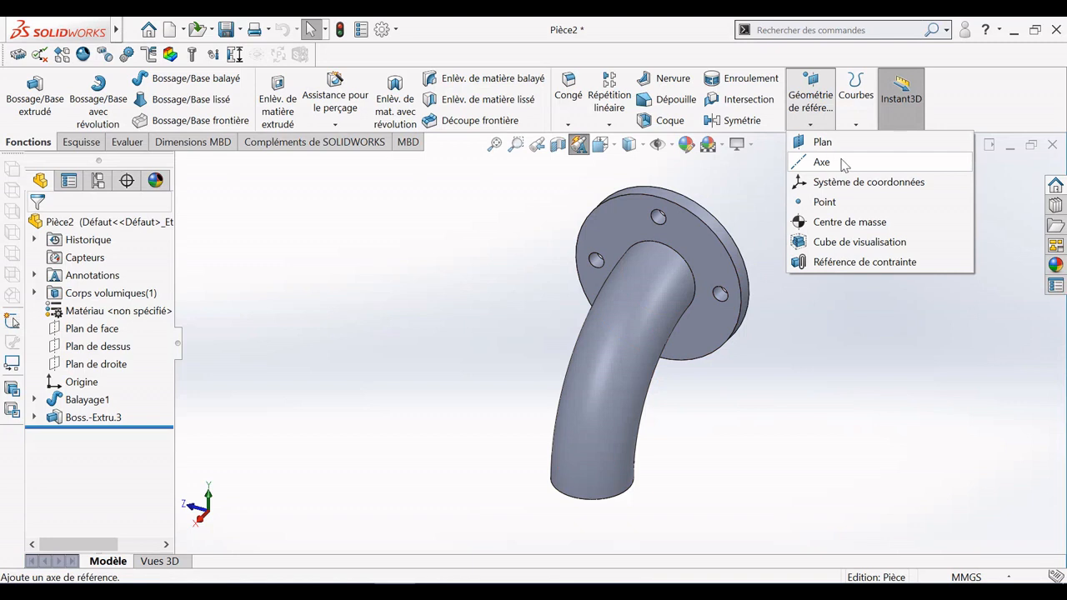
left_click(822, 162)
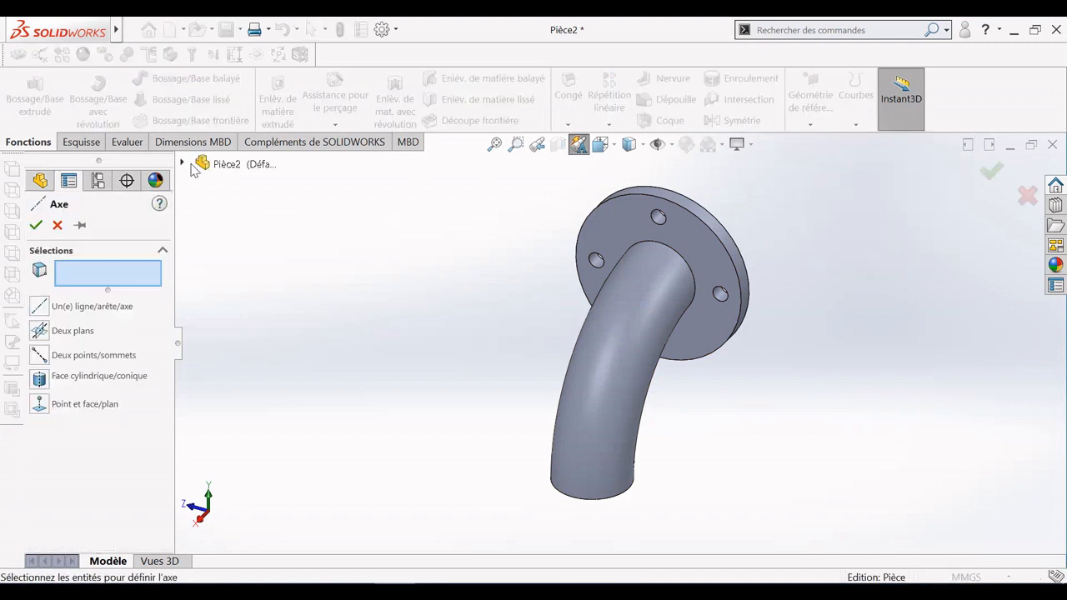
left_click(183, 163)
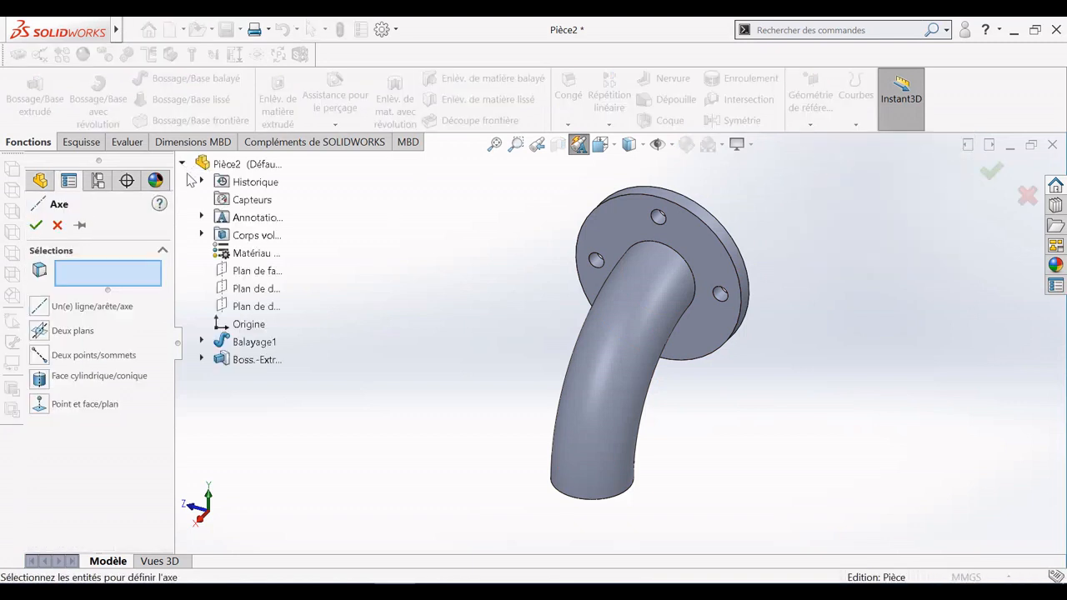
left_click(259, 292)
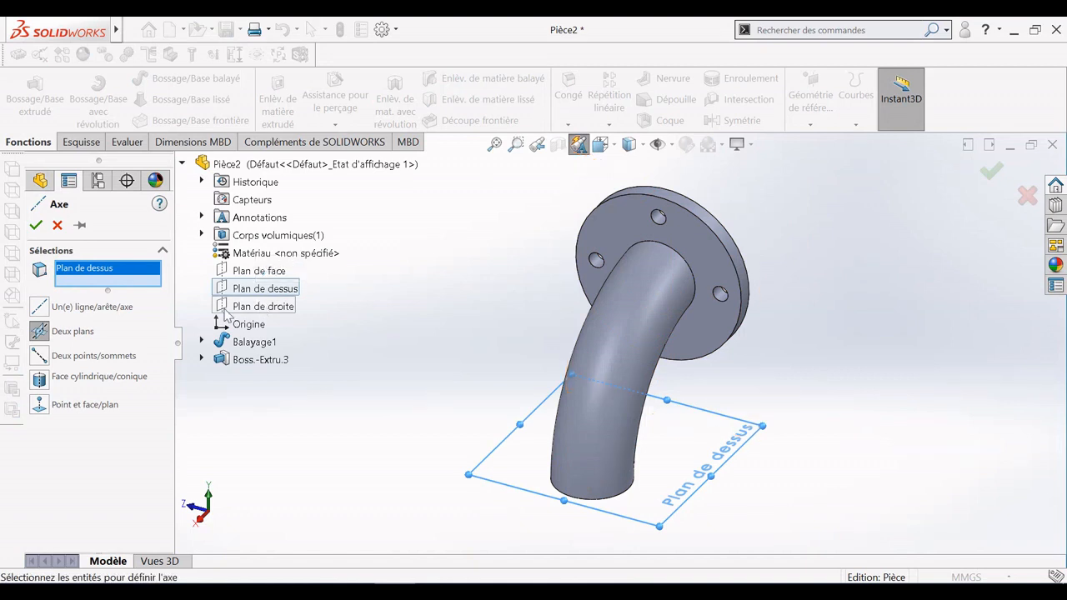
left_click(35, 226)
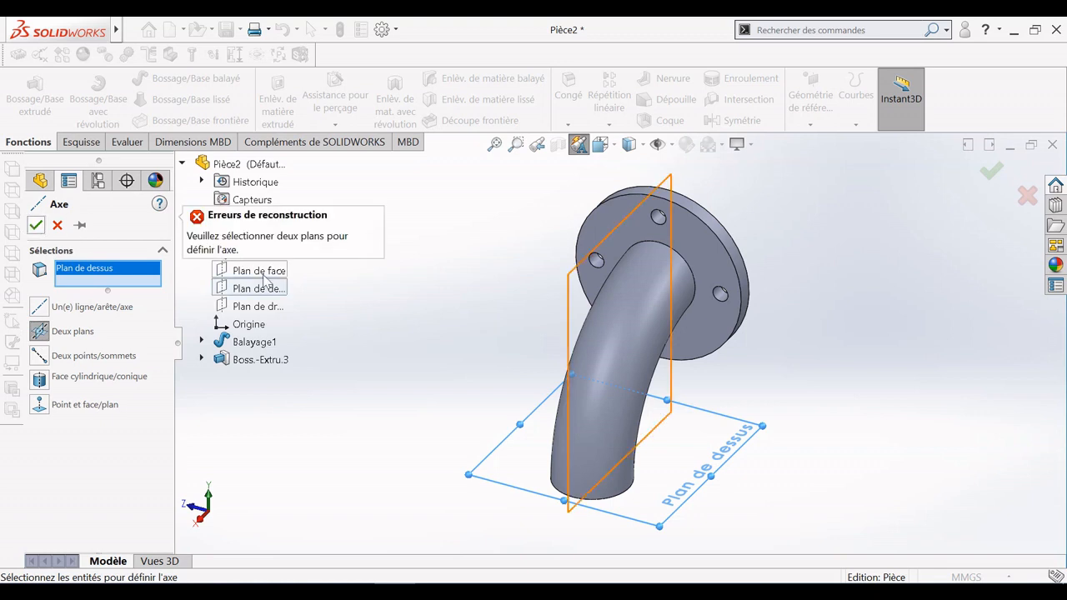
left_click(255, 306)
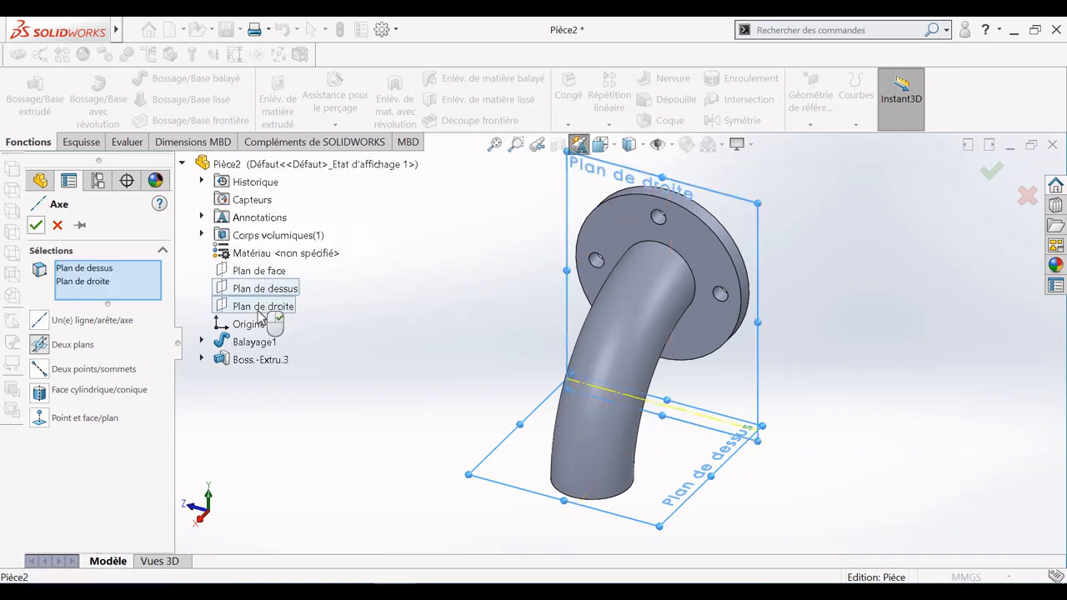
left_click(36, 225)
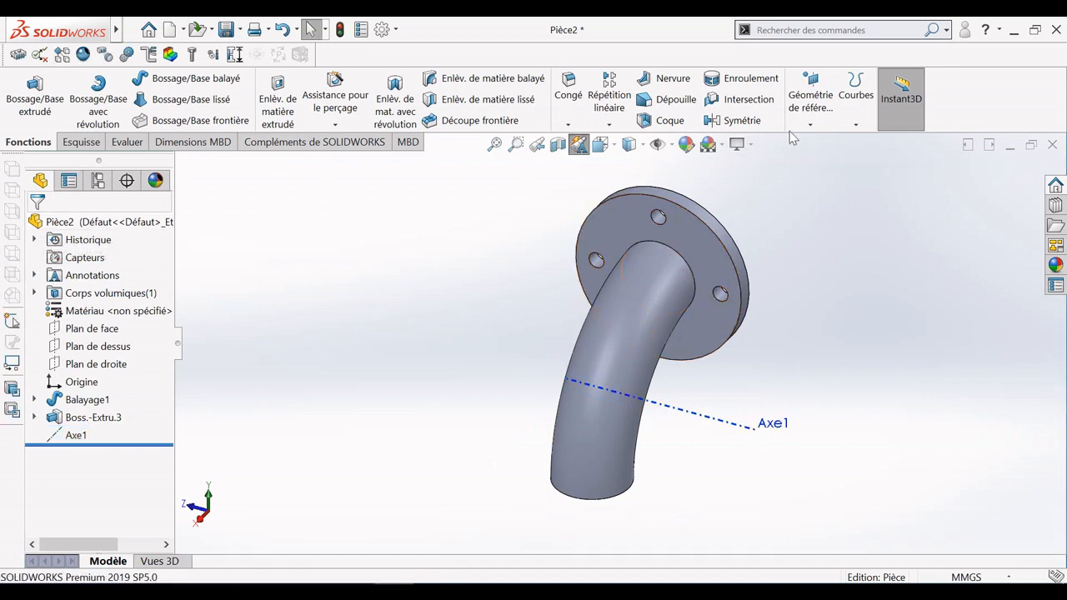
Create a reference plane coincident with the reference axis and at 45° to Plan de dessus.
left_click(809, 124)
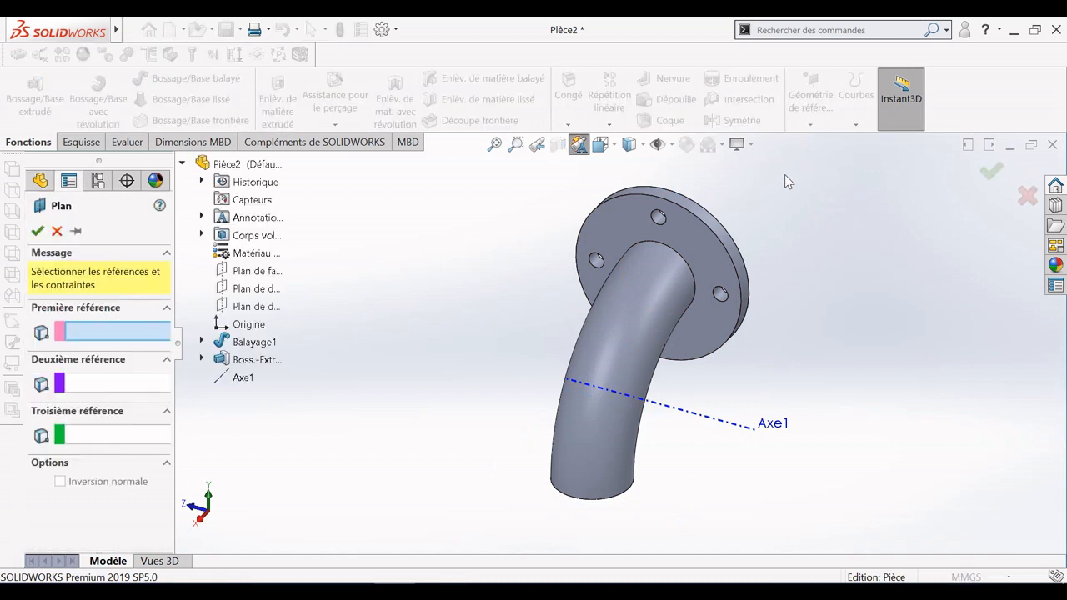
left_click(703, 422)
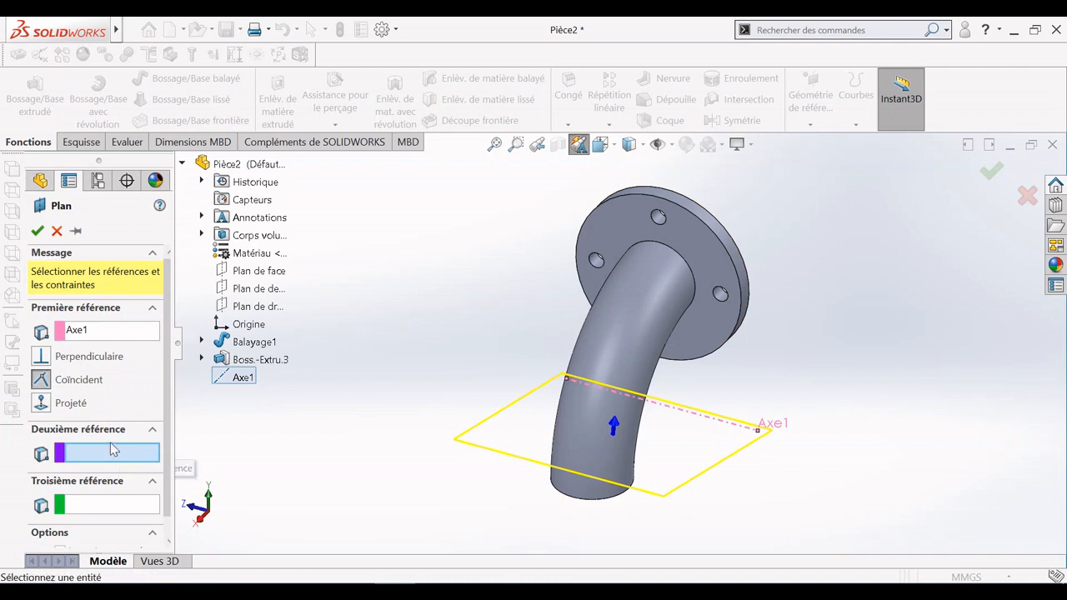
left_click(251, 298)
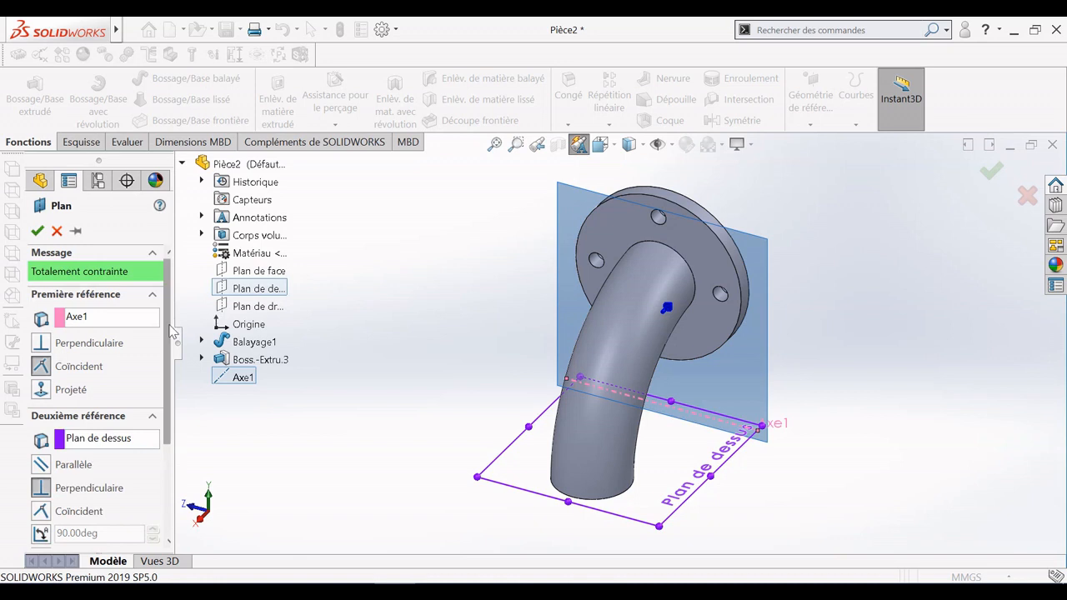
scroll(108, 417, "down", 3)
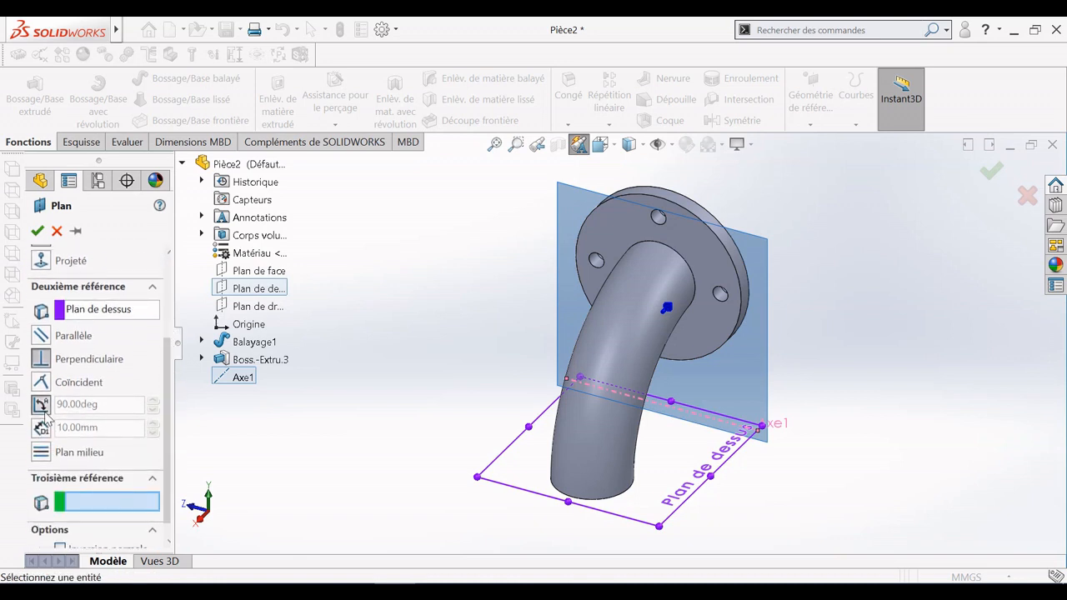
left_click(41, 406)
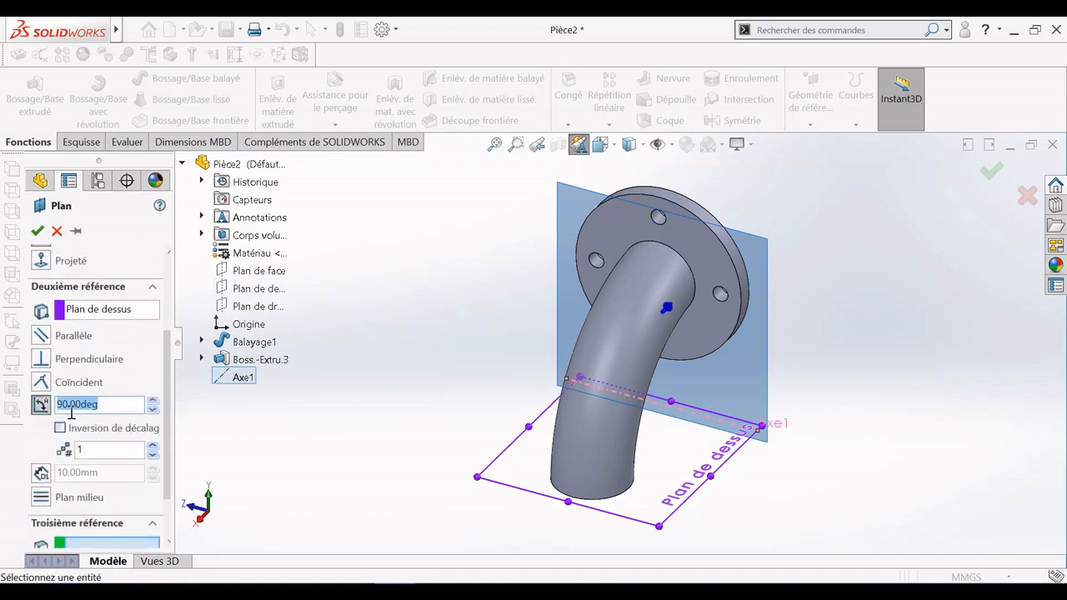
key("BackSpace")
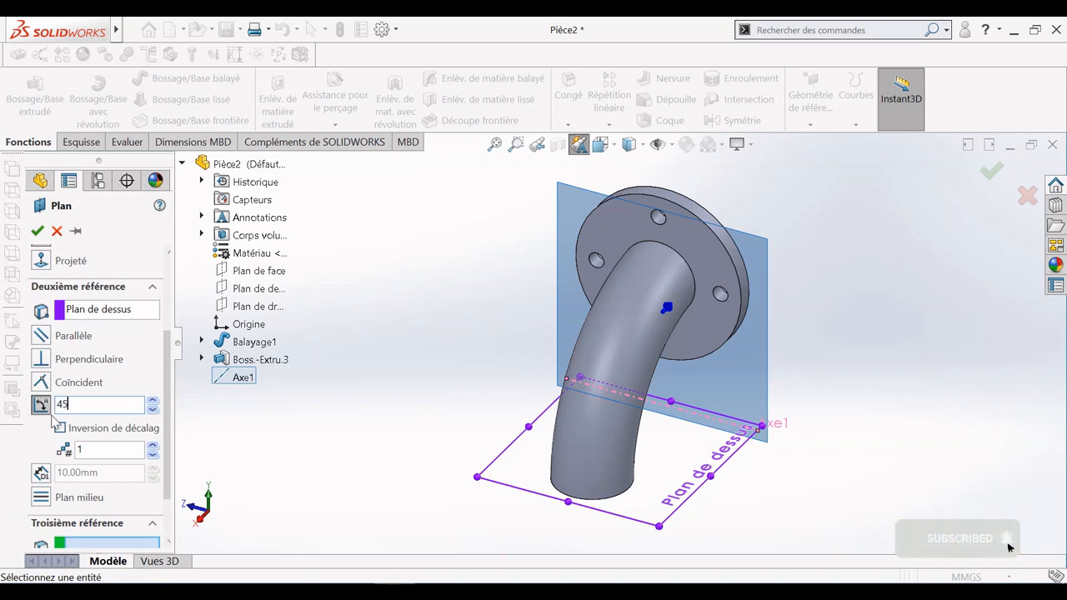
key("Return")
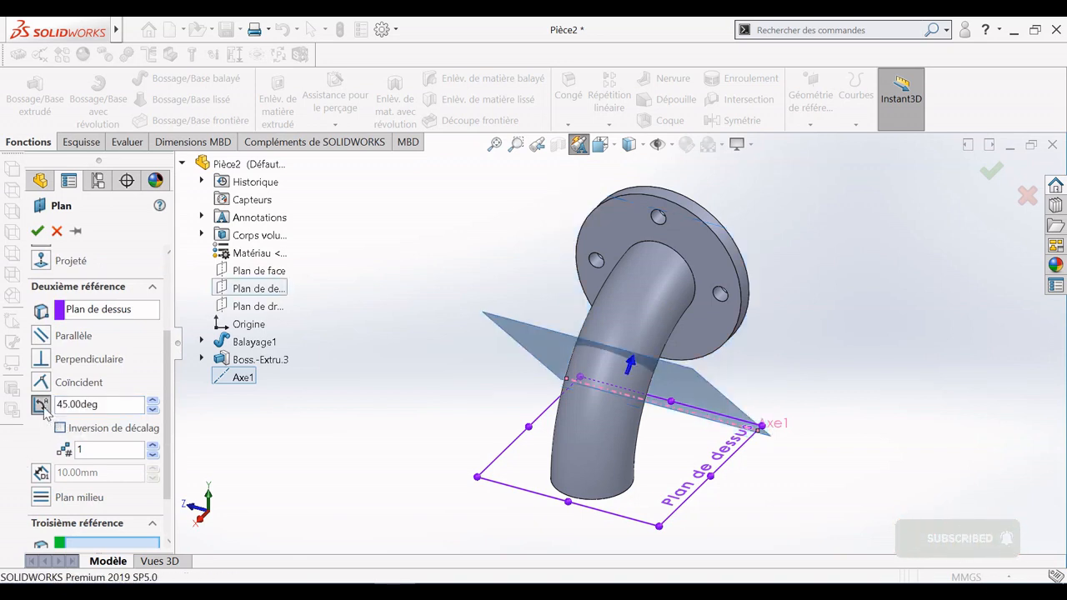
left_click(37, 231)
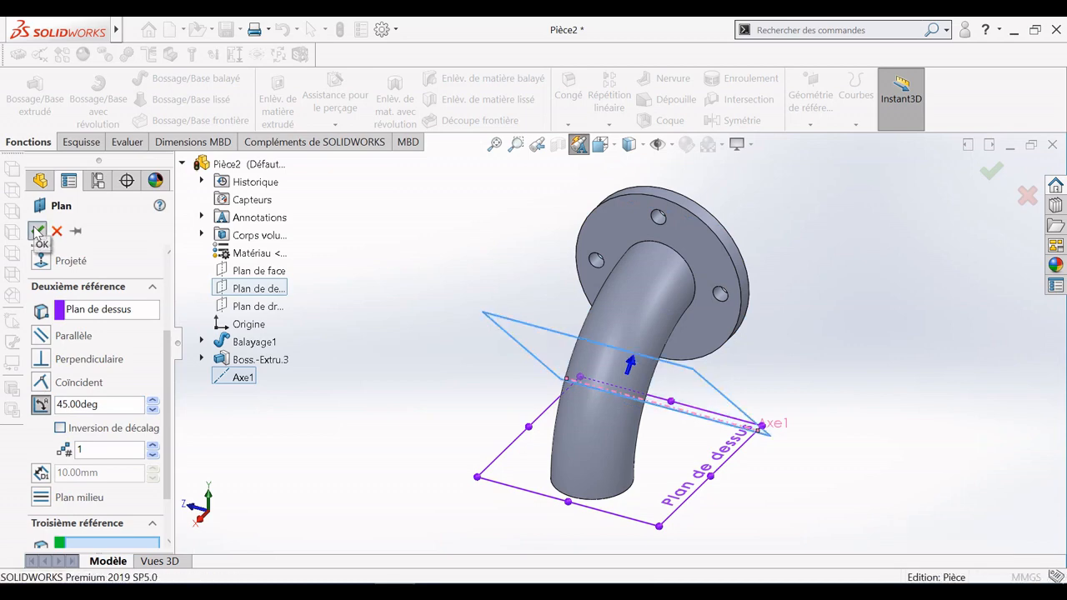
Mirror the flange extrusion about the 45° reference plane onto the open end of the pipe elbow.
right_click(349, 288)
left_click(409, 352)
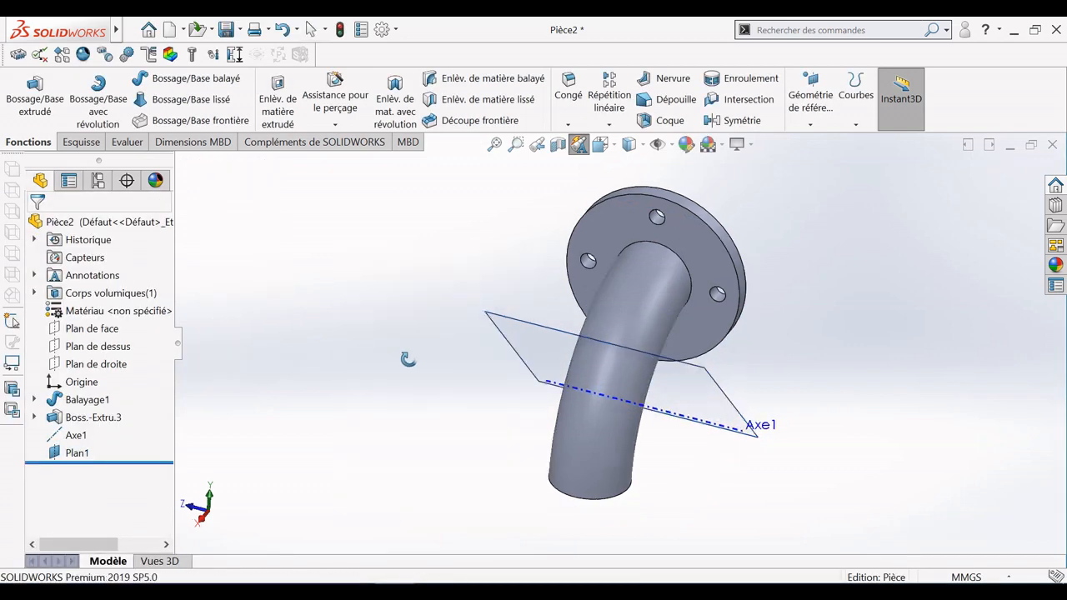
left_click_drag(410, 358, 911, 500)
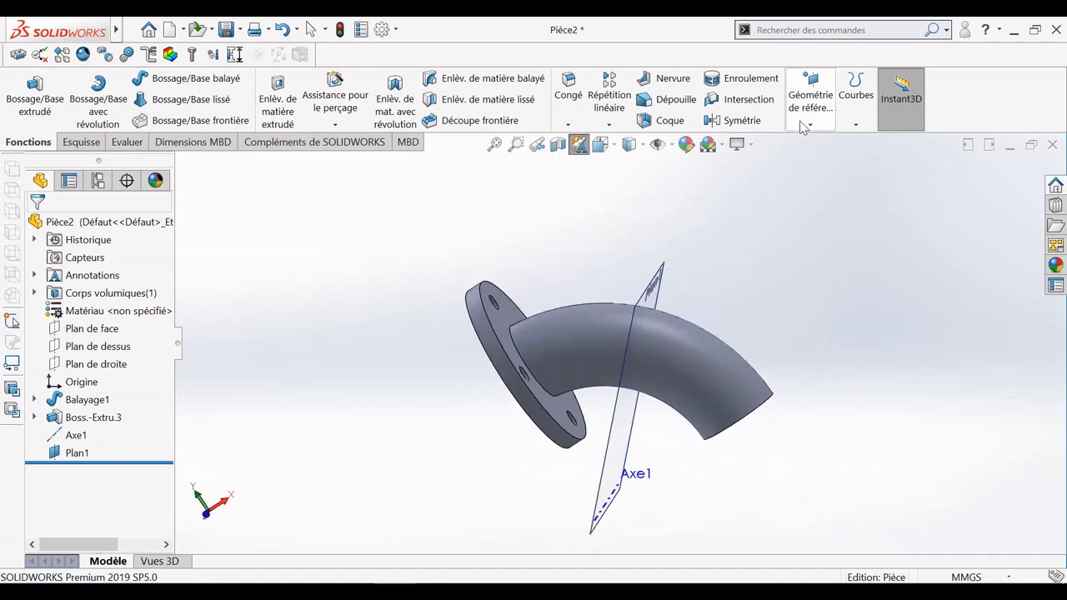
left_click(734, 120)
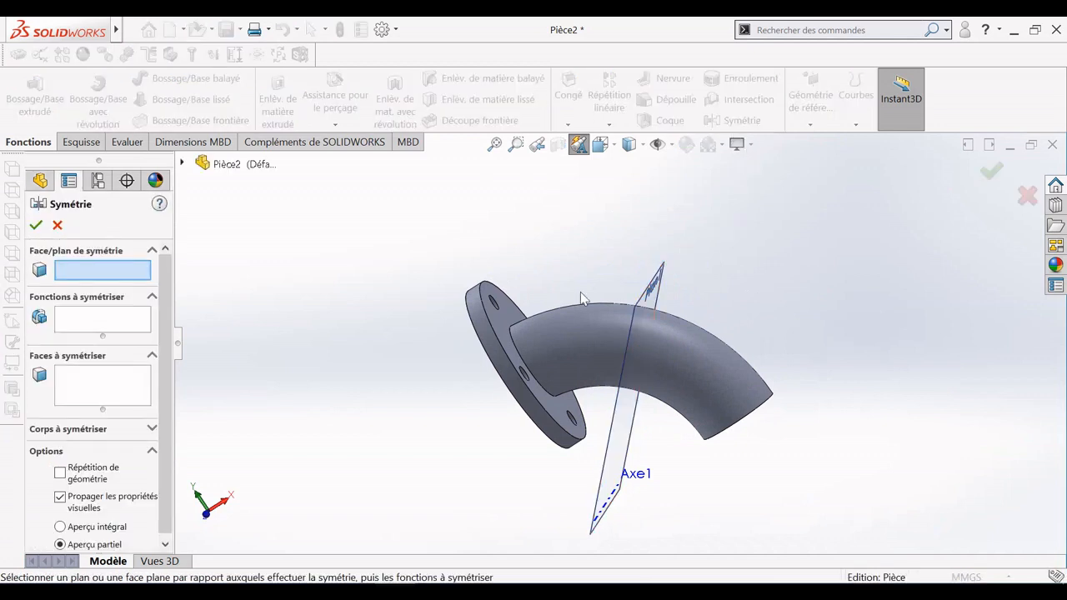
left_click(182, 165)
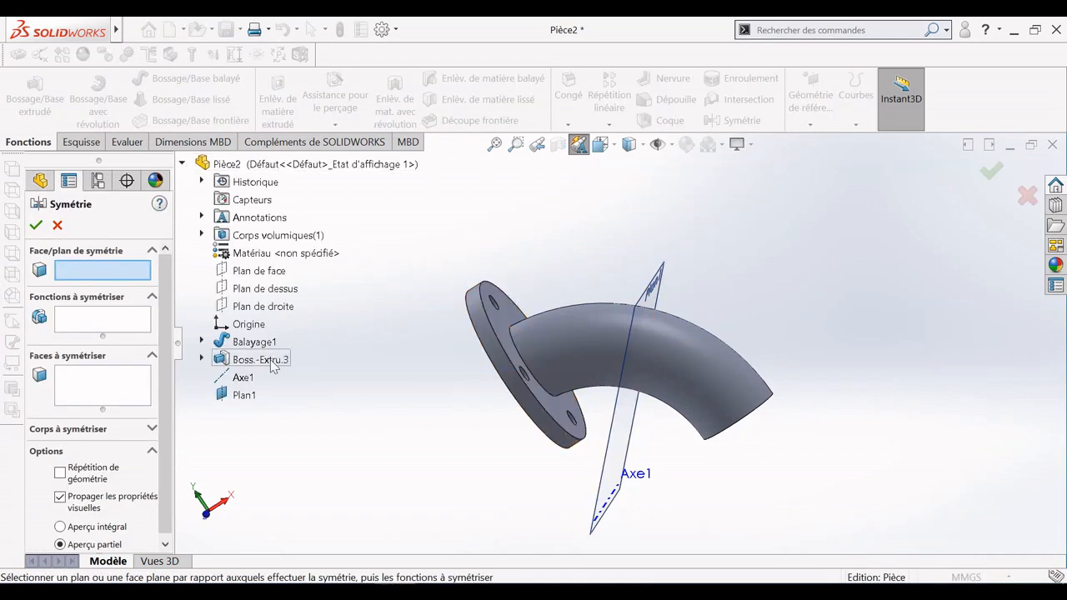
left_click(142, 323)
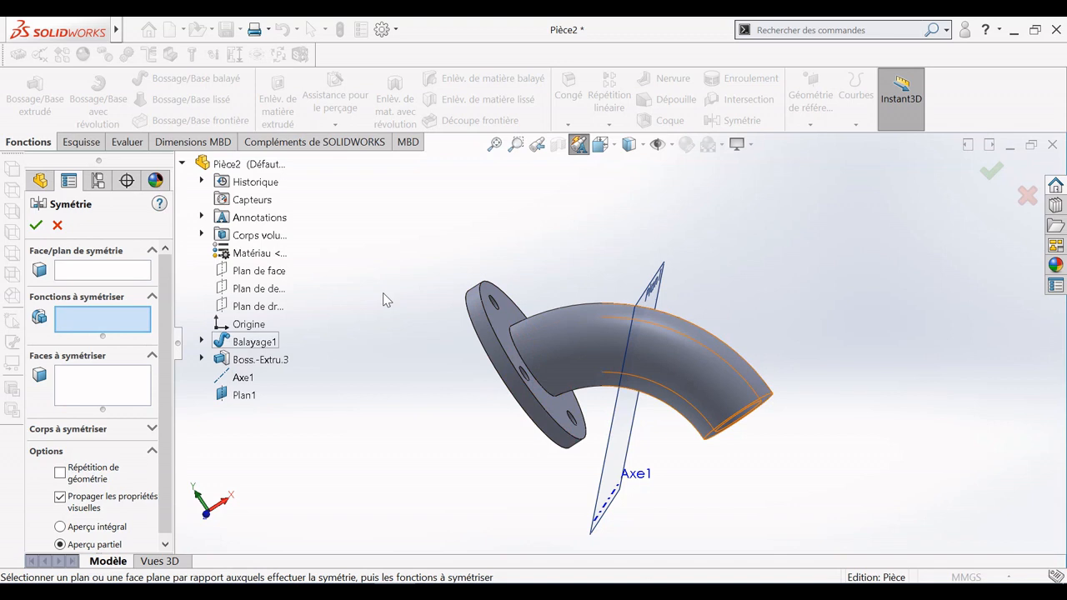
left_click(136, 271)
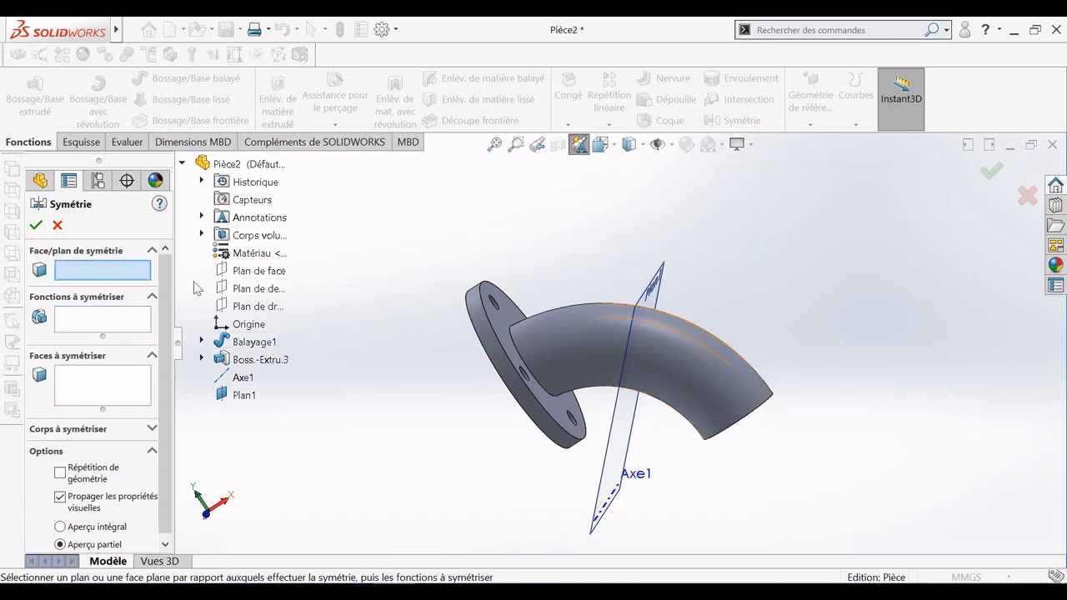
left_click(629, 436)
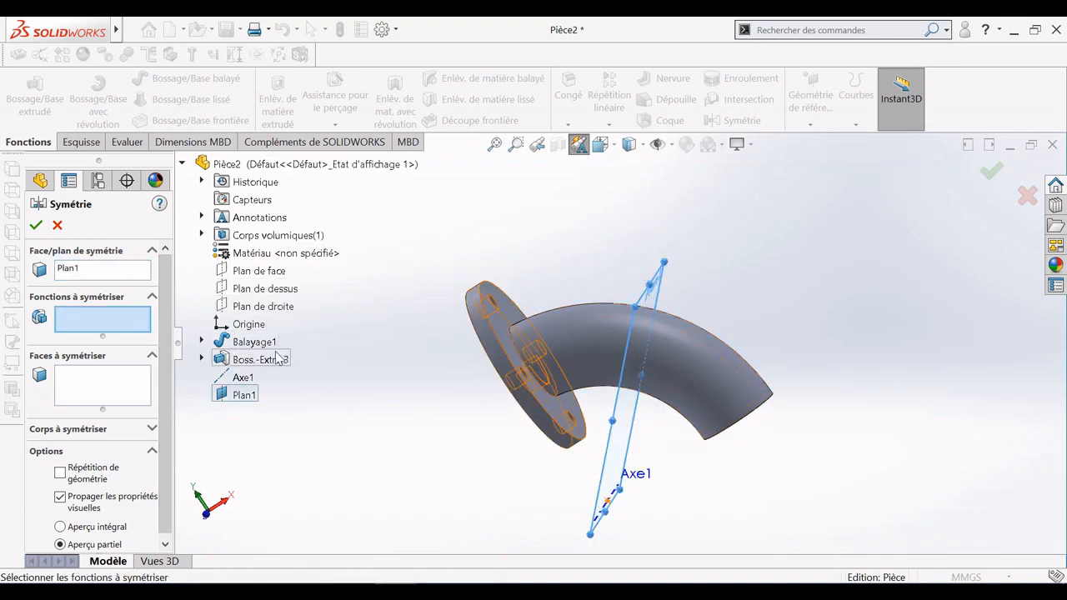
left_click(263, 360)
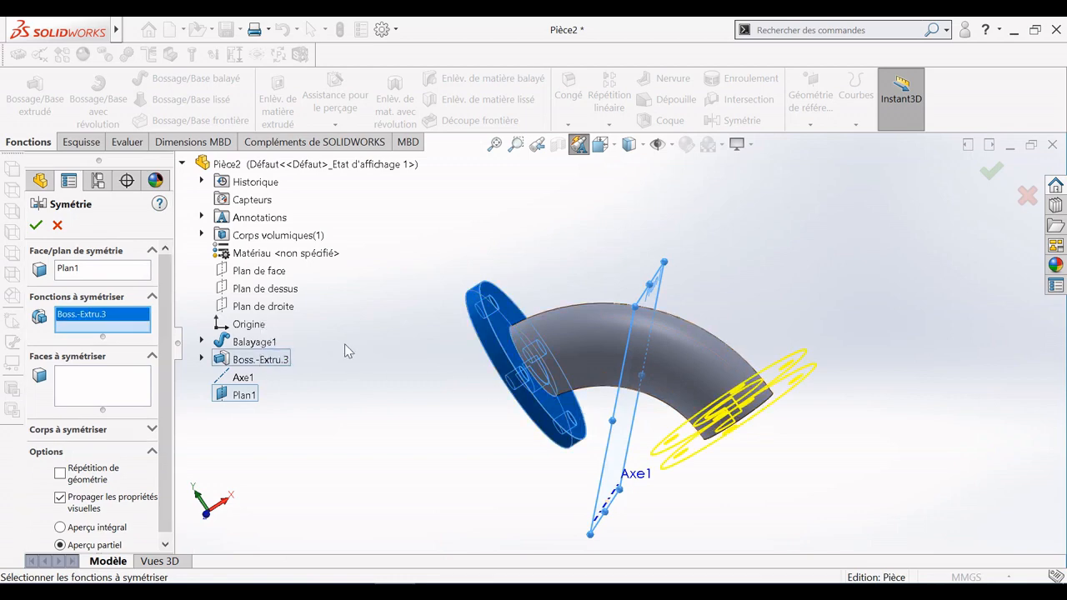
left_click(36, 226)
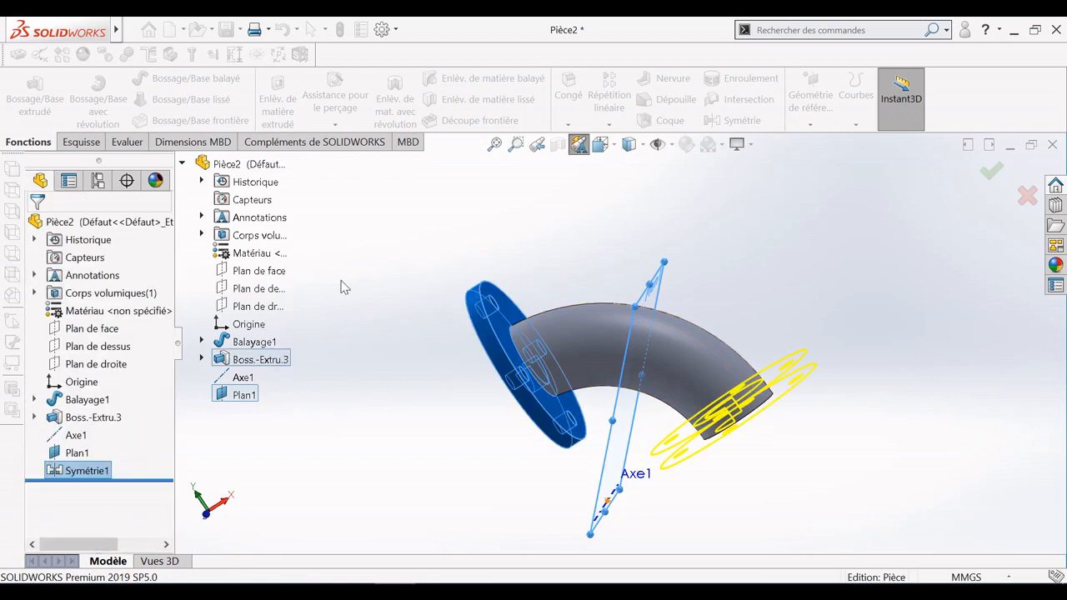
Start a fillet on the two circular edges where the pipe meets the inner faces of both flanges.
right_click(409, 288)
left_click(426, 356)
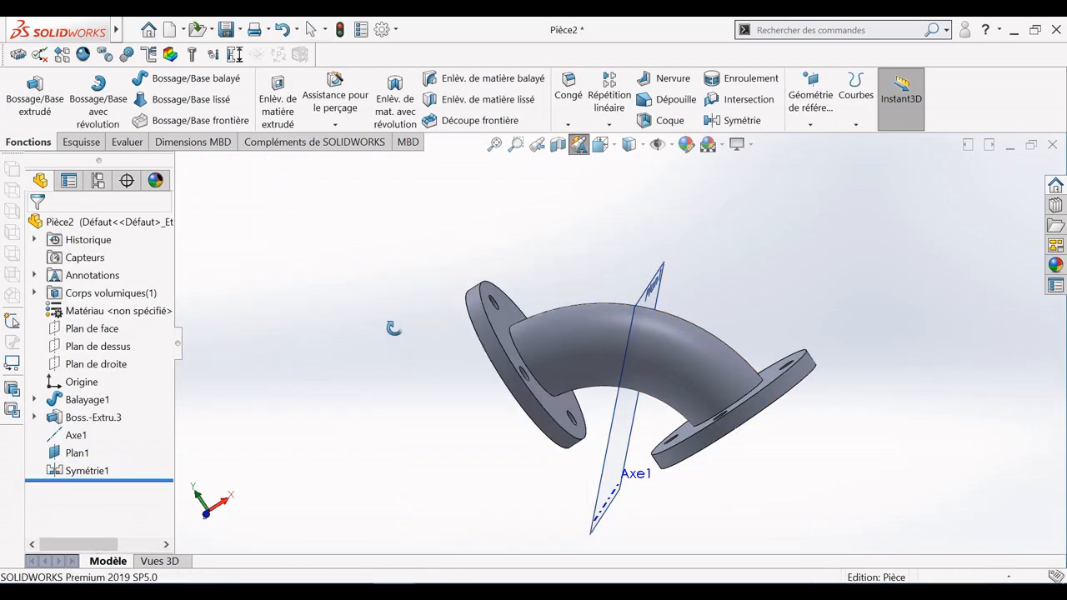
left_click_drag(393, 328, 248, 334)
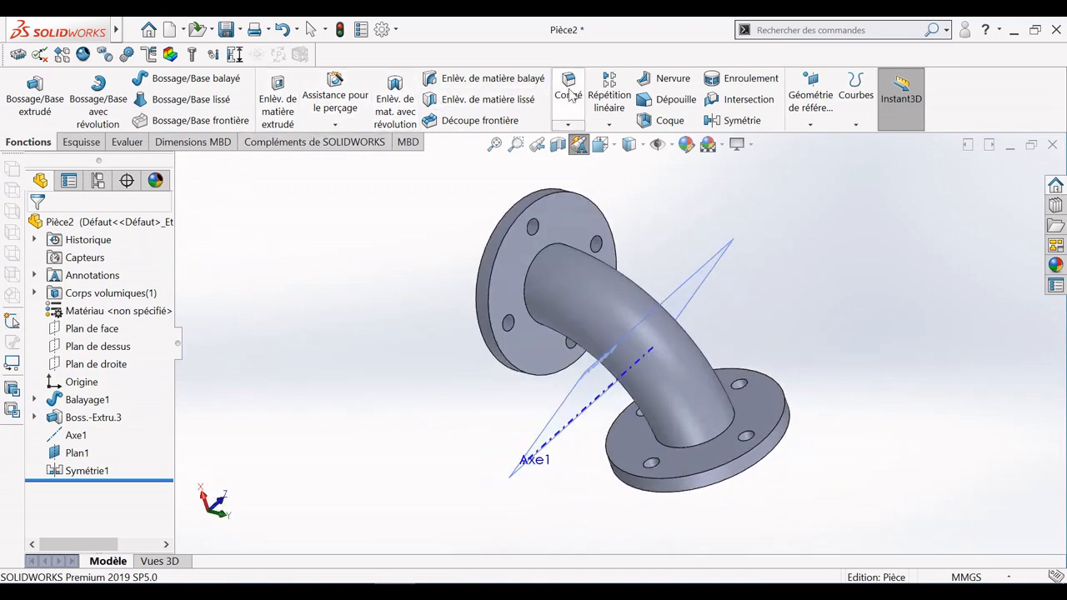
left_click(570, 92)
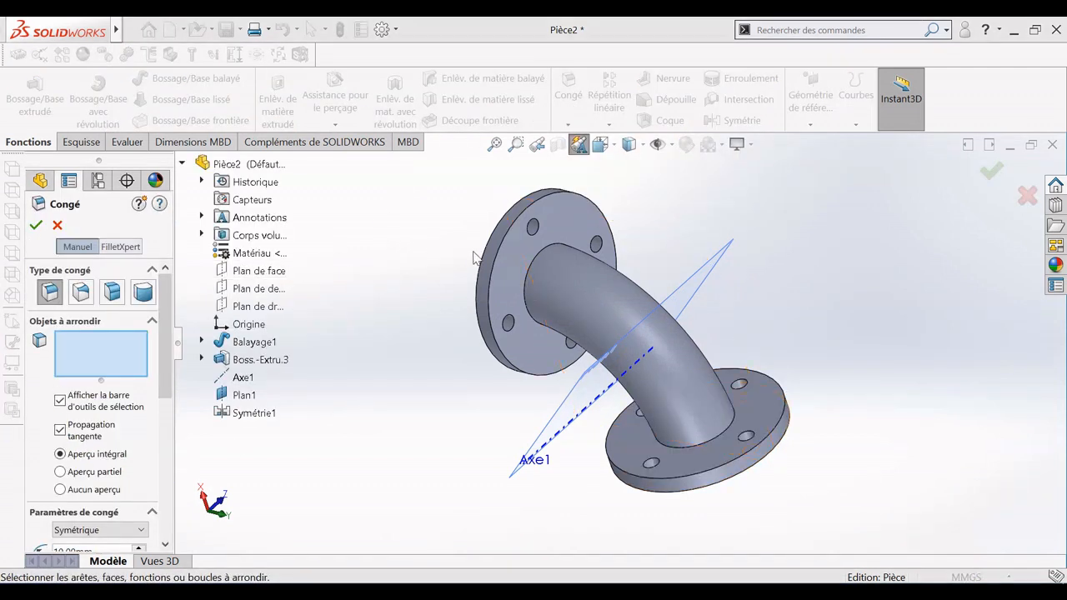
left_click(538, 262)
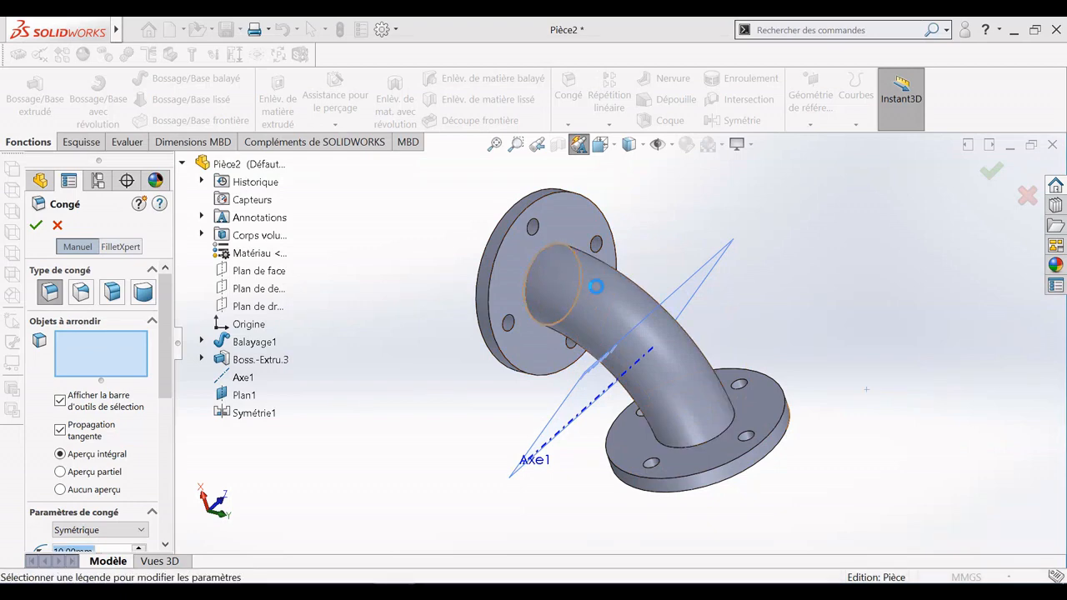
left_click(727, 432)
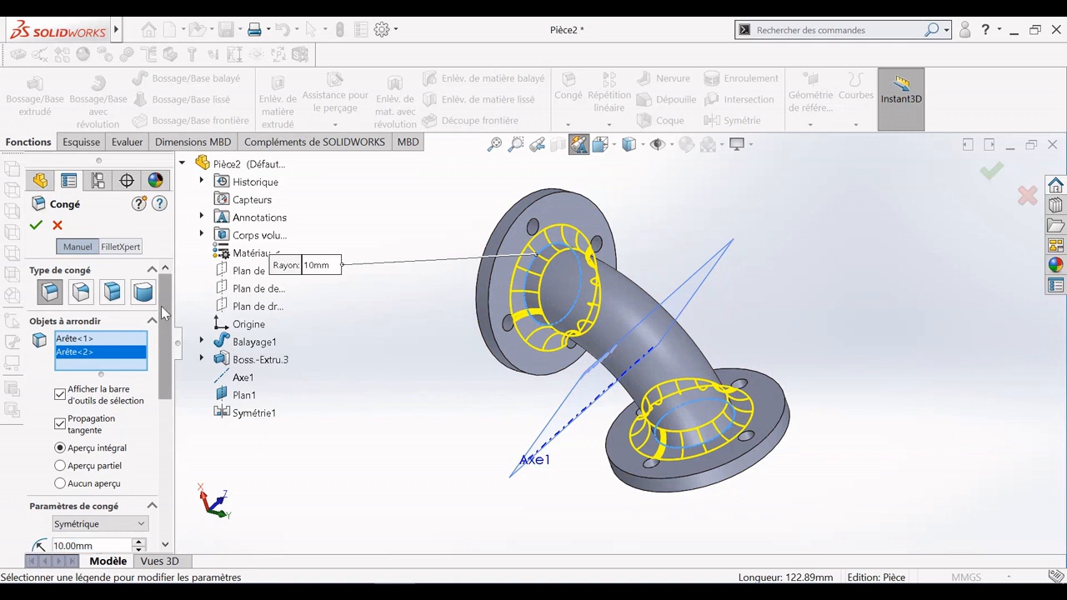
Try fillet radii of 8 mm and 6 mm on the two pipe-to-flange edges.
scroll(150, 333, "down", 3)
left_click(96, 431)
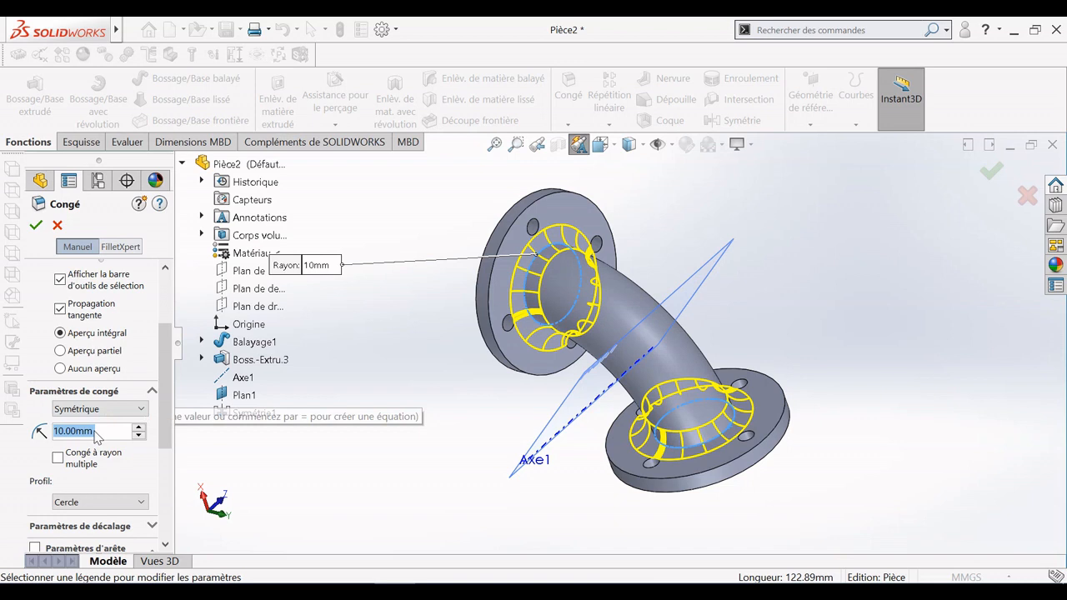
type("8")
key("Return")
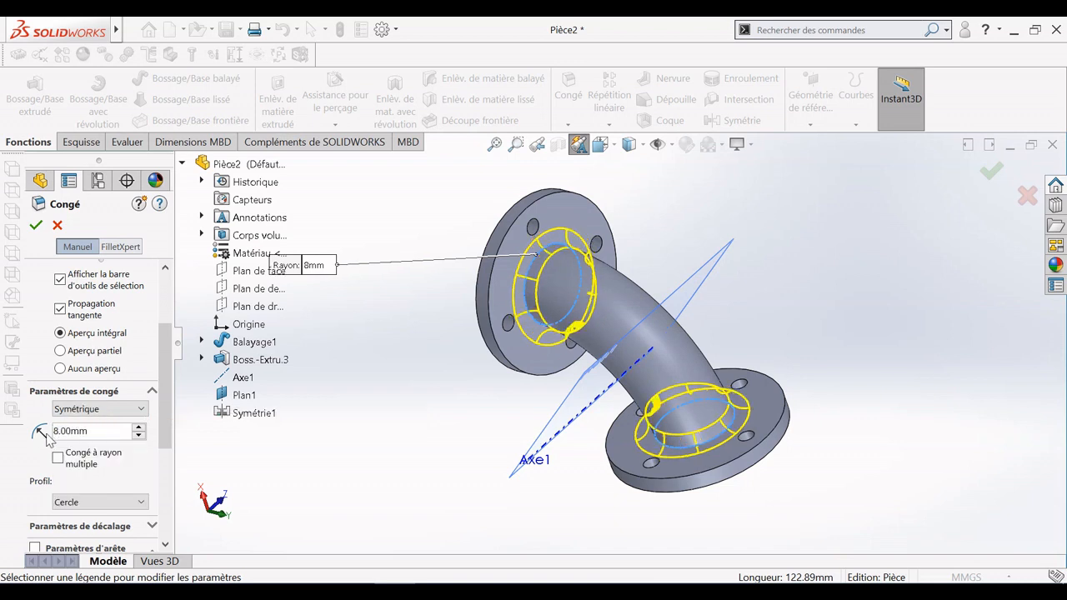
type("6")
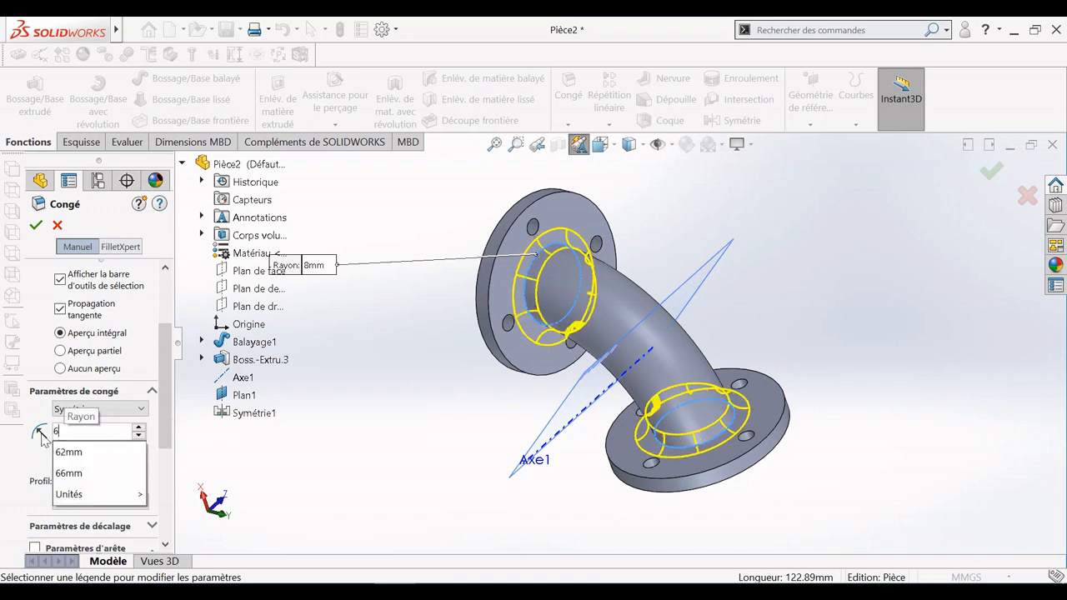
key("Return")
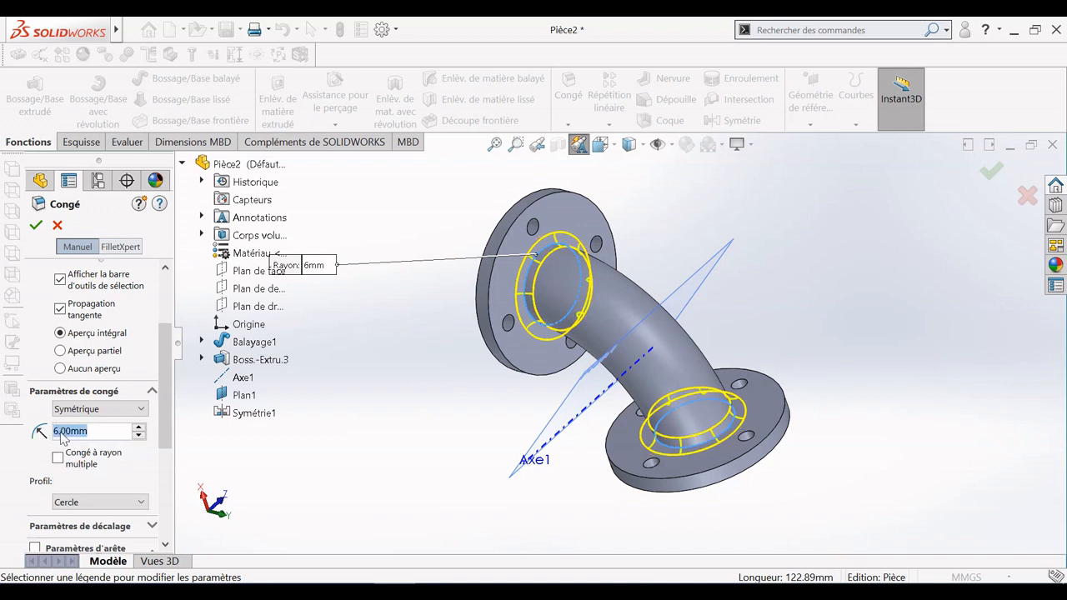
Set the radius of the pipe-to-flange fillet to 5 mm and create it.
type("5")
key("Return")
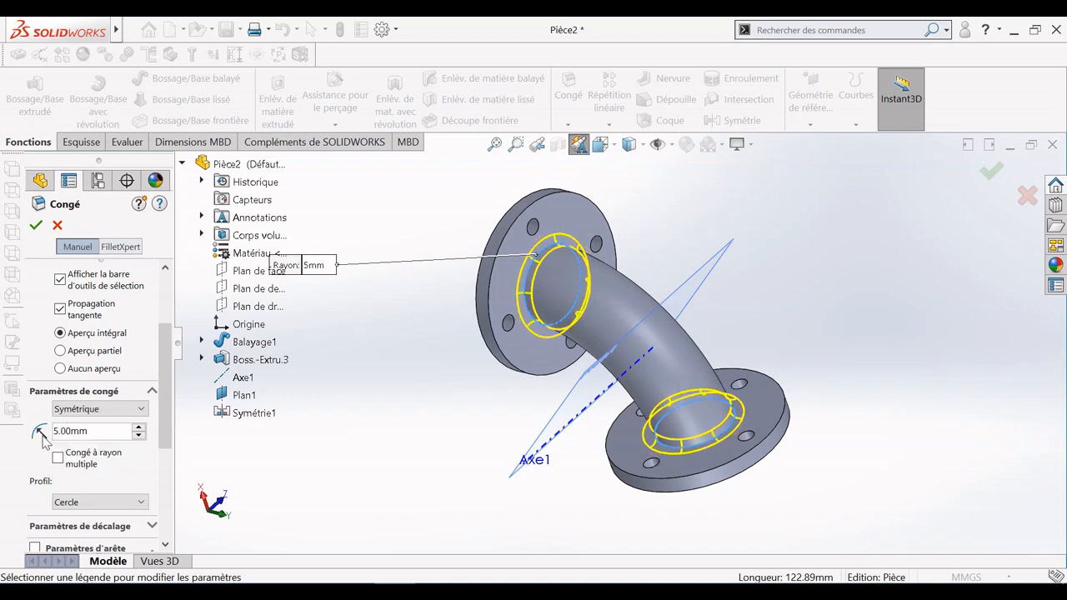
left_click(36, 226)
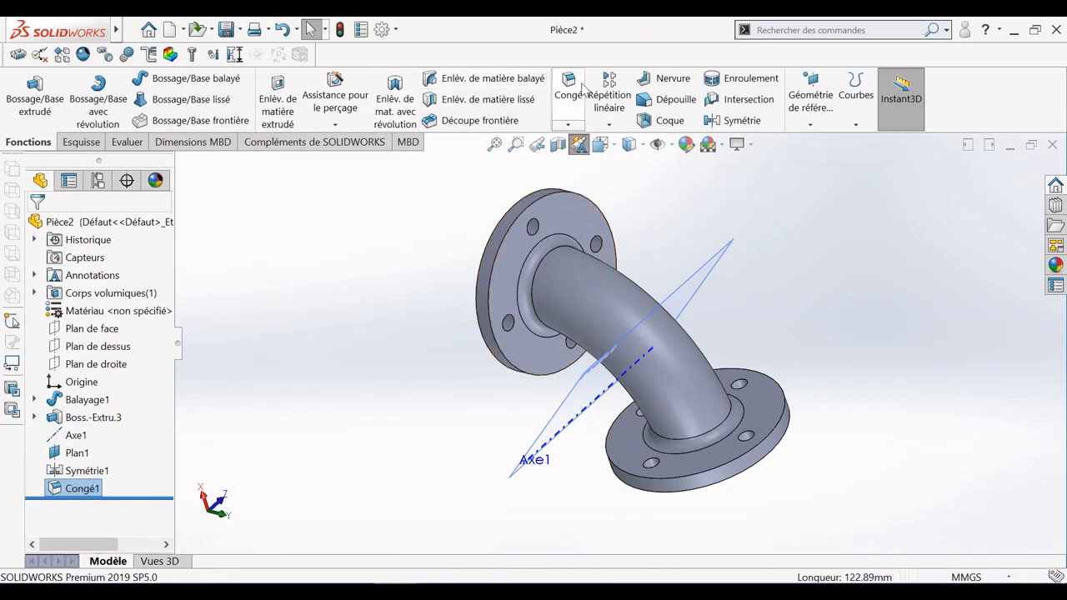
Fillet the outer rim edge on the pipe side of both flanges with a 3 mm radius.
left_click(549, 197)
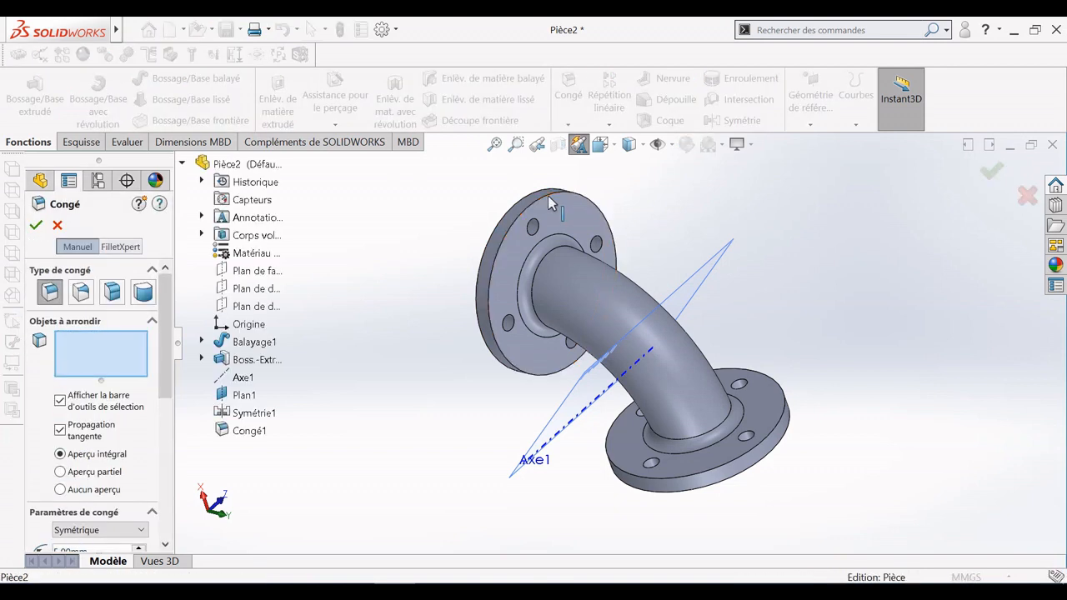
left_click(764, 450)
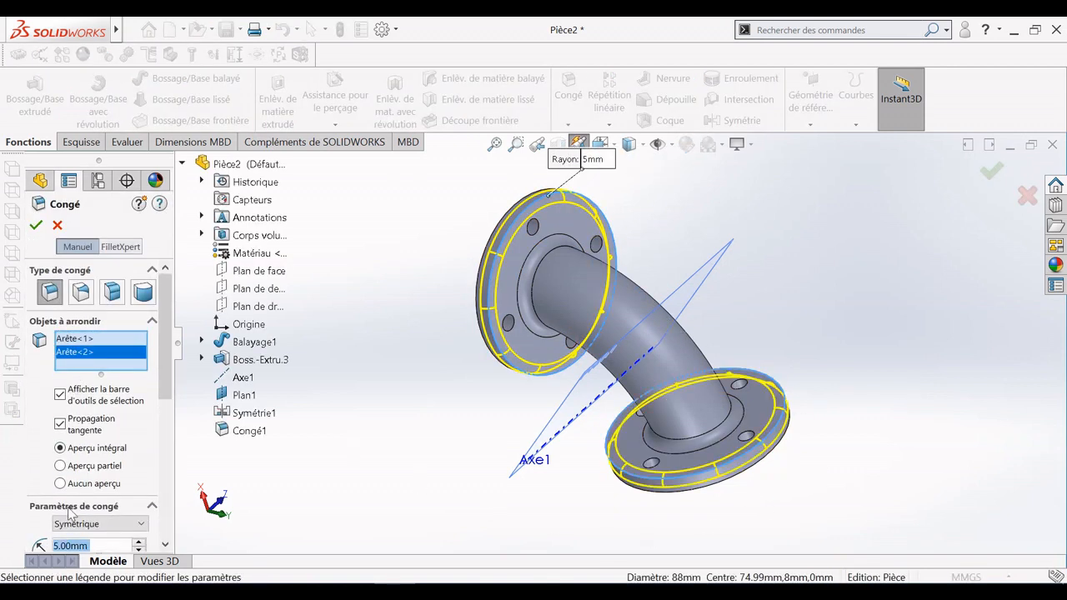
scroll(169, 379, "down", 3)
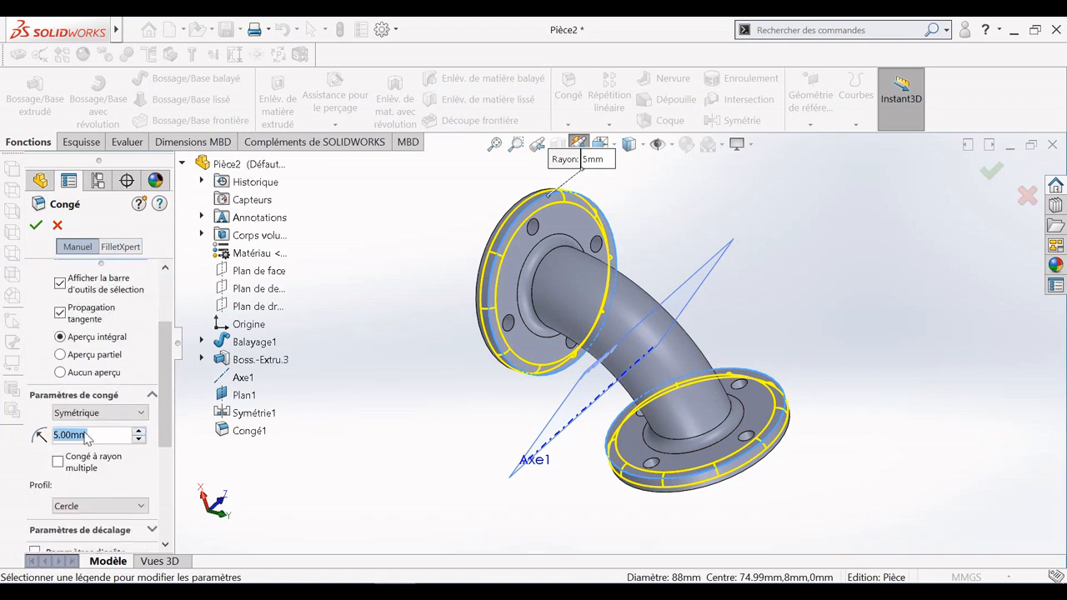
type("3")
key("Return")
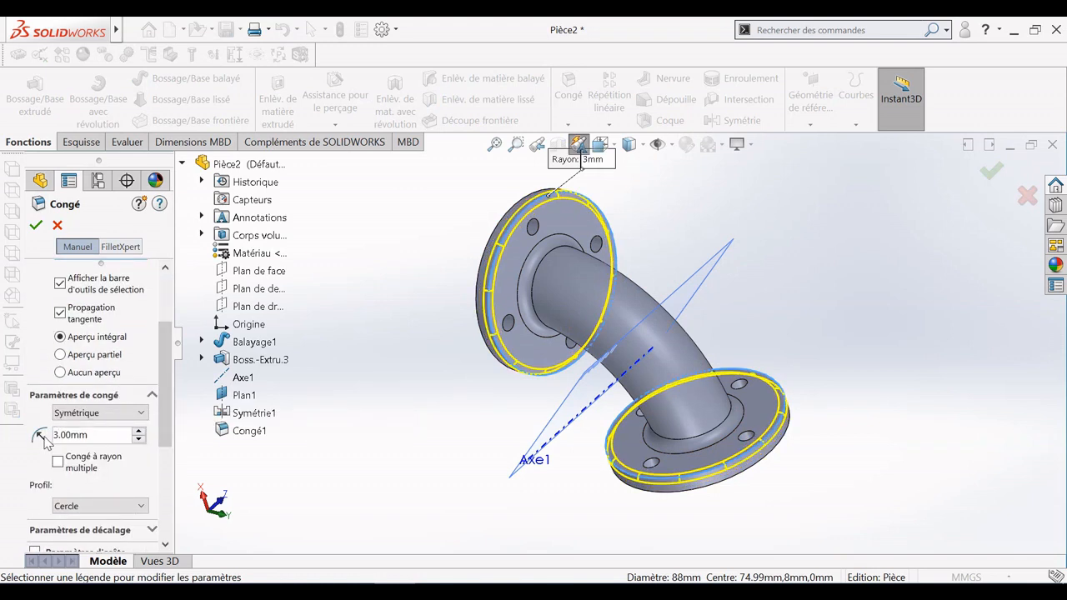
left_click(38, 225)
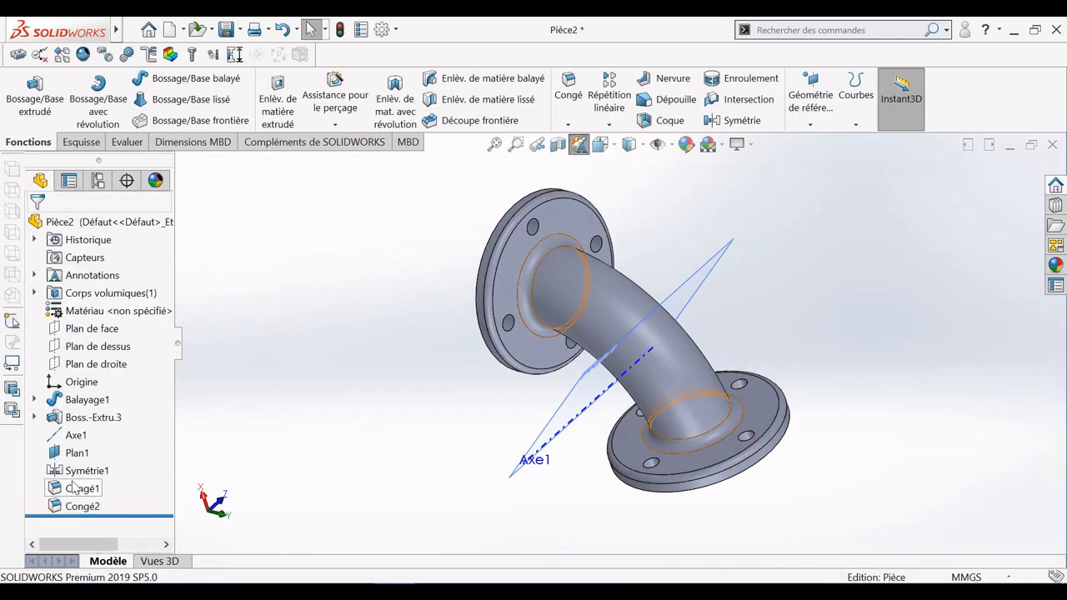
Hide the reference axis Axe1 and the 45° reference plane Plan1.
right_click(76, 440)
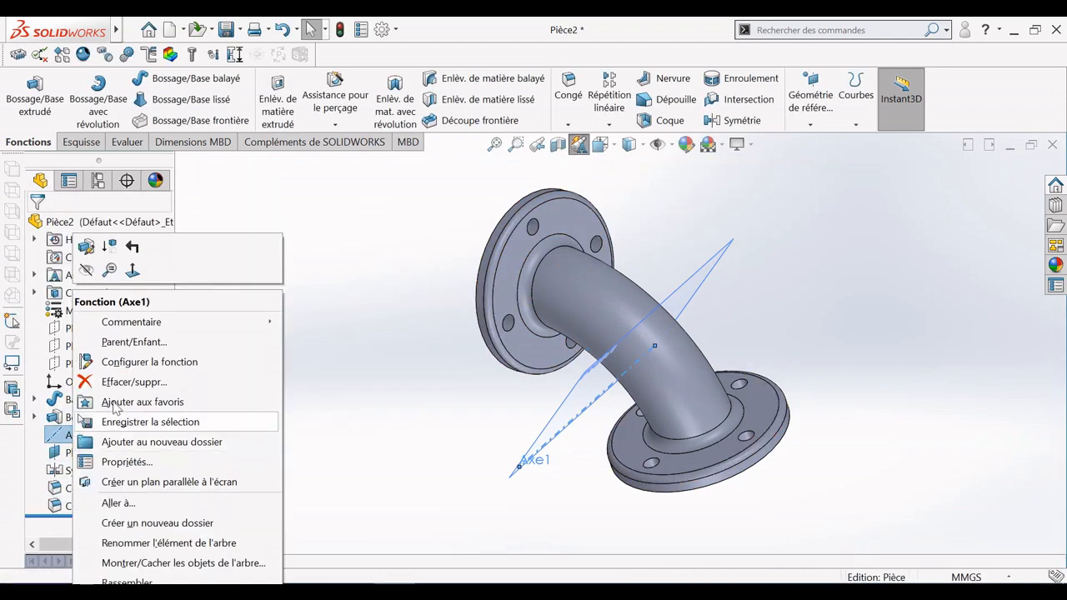
left_click(93, 267)
left_click(71, 453)
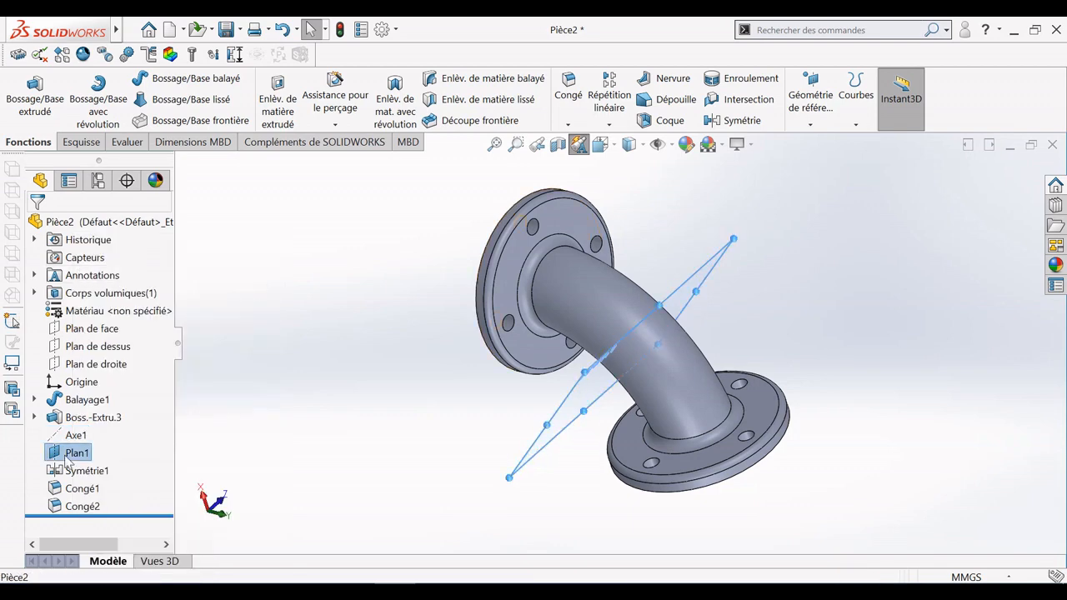
right_click(71, 453)
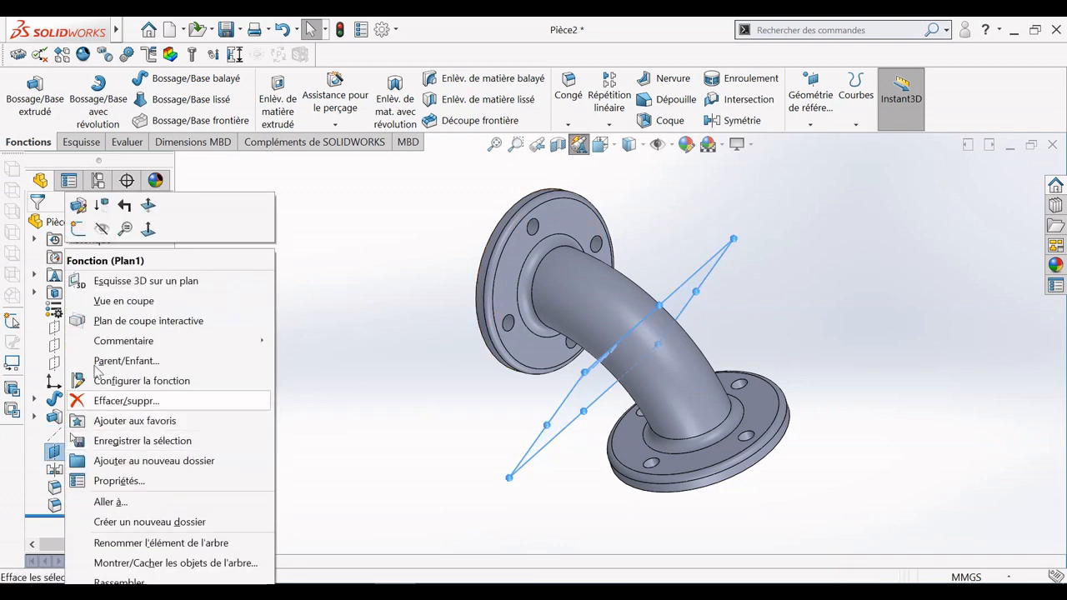
left_click(101, 228)
Change the part's display style to shaded without edges.
right_click(426, 310)
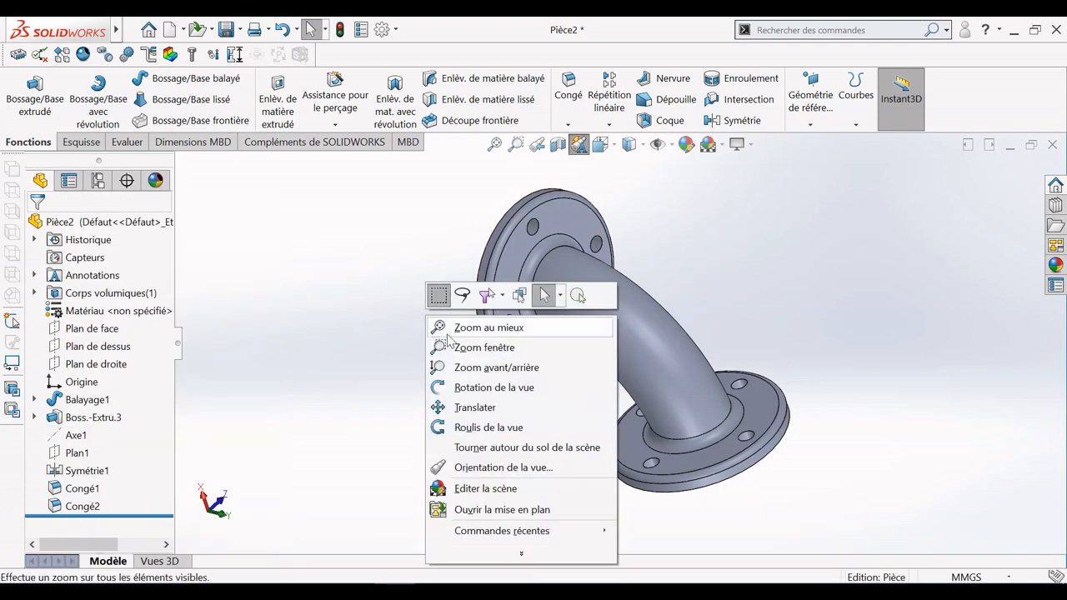
left_click(492, 386)
left_click_drag(492, 386, 442, 358)
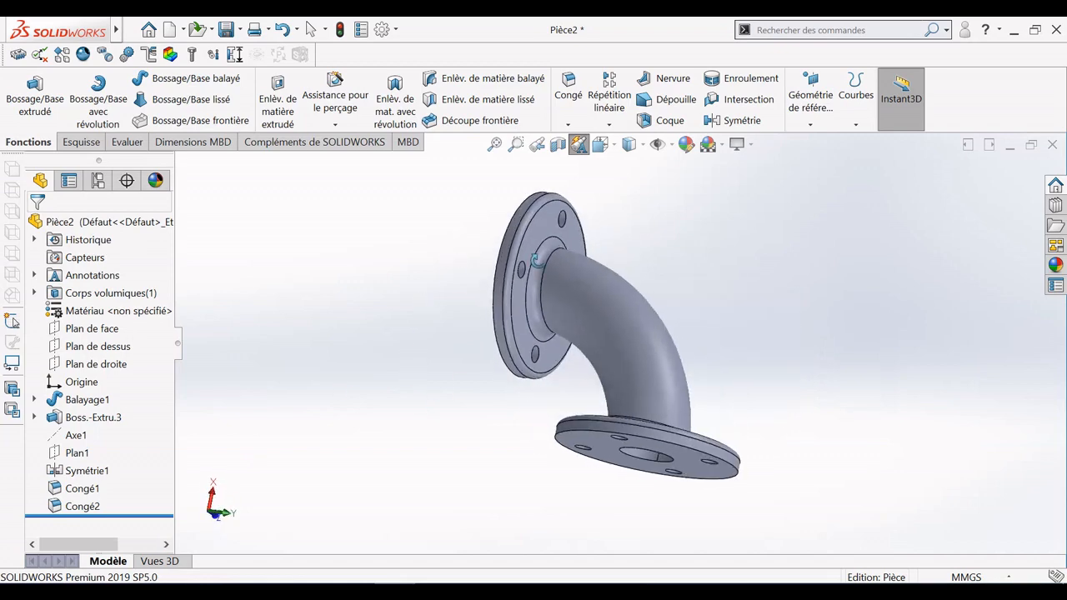
left_click(614, 150)
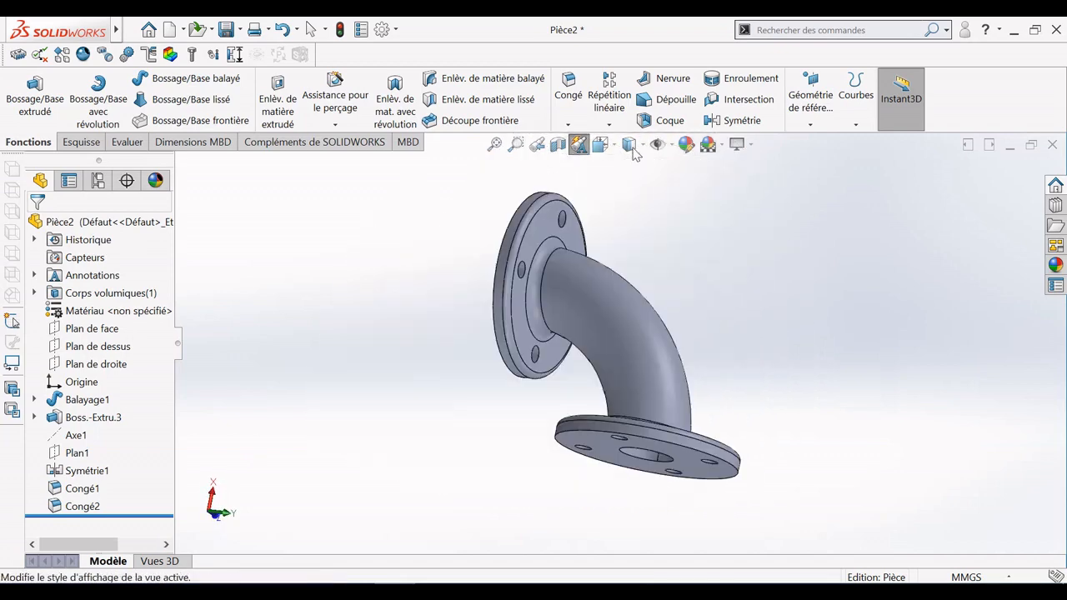
left_click(633, 148)
left_click(641, 179)
left_click(609, 125)
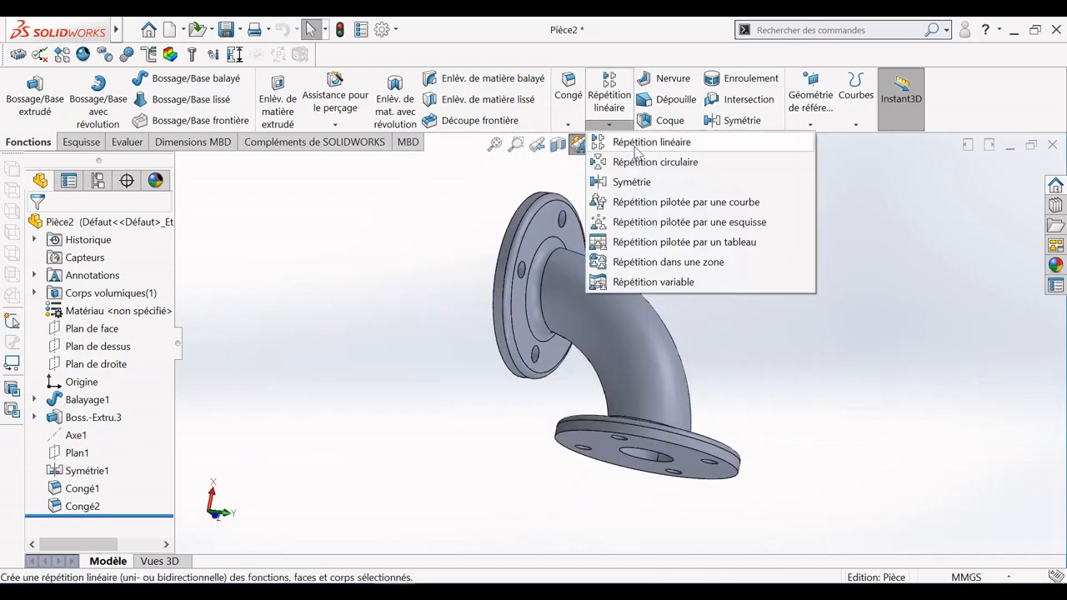
left_click(793, 270)
left_click(631, 145)
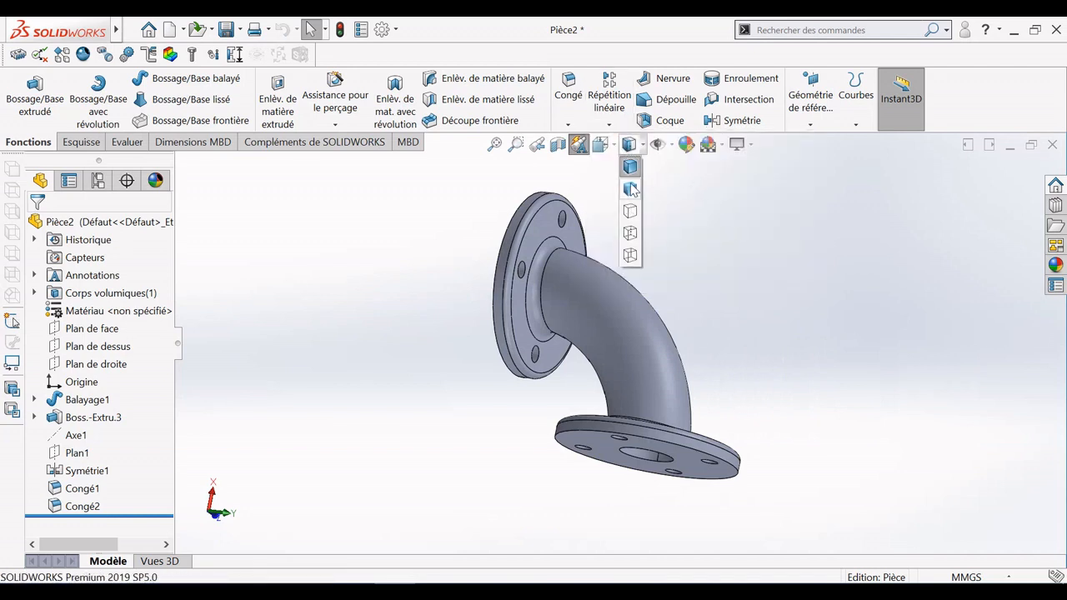
left_click(630, 189)
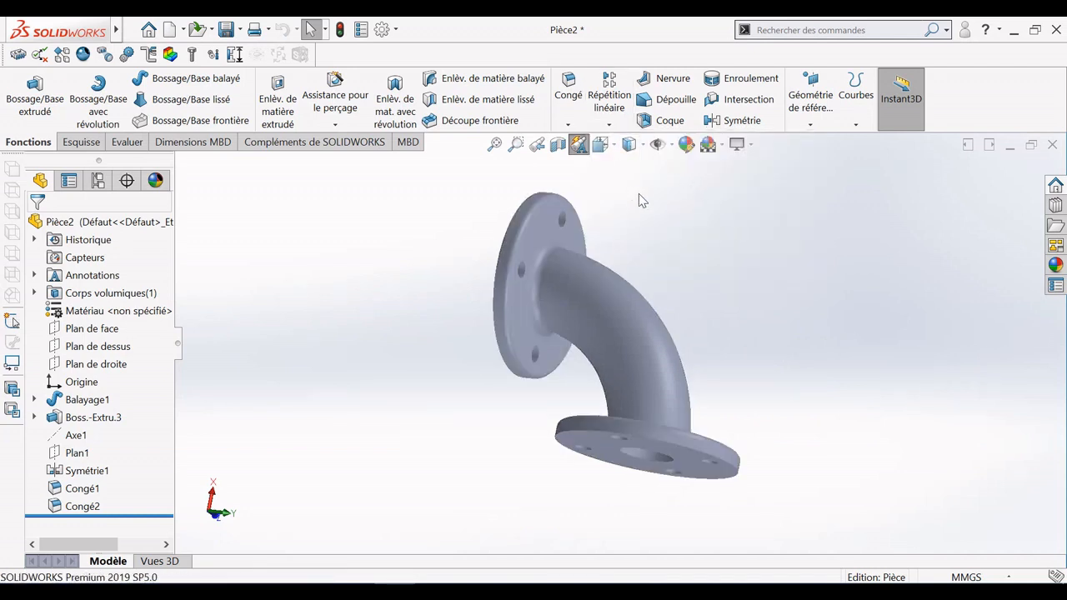
Inspect the finished elbow and its two filleted flanges from several directions.
right_click(699, 272)
left_click(750, 341)
left_click_drag(709, 295, 181, 386)
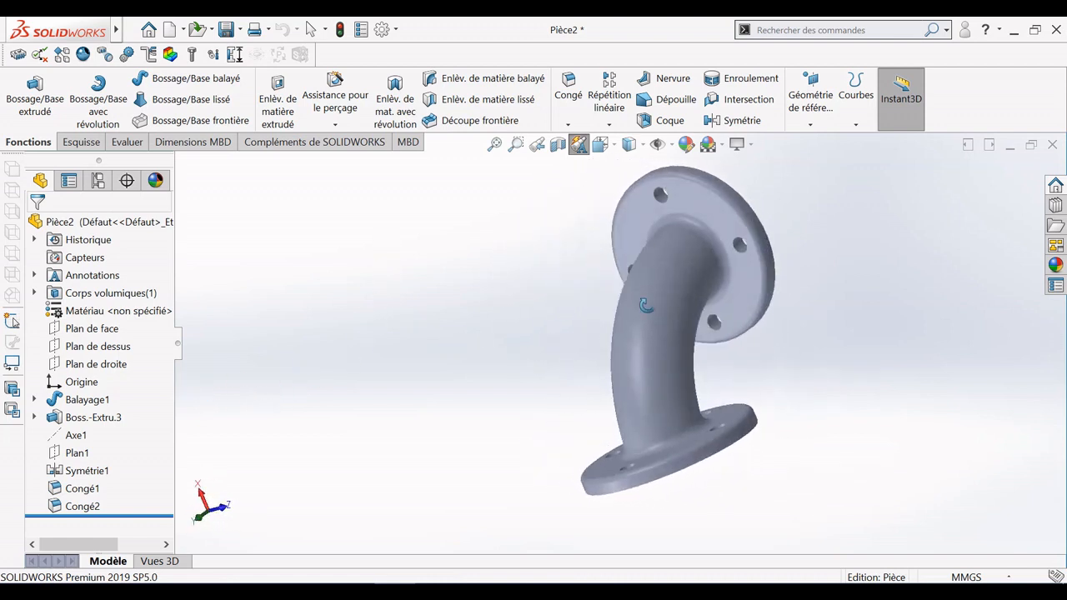
left_click_drag(646, 306, 406, 295)
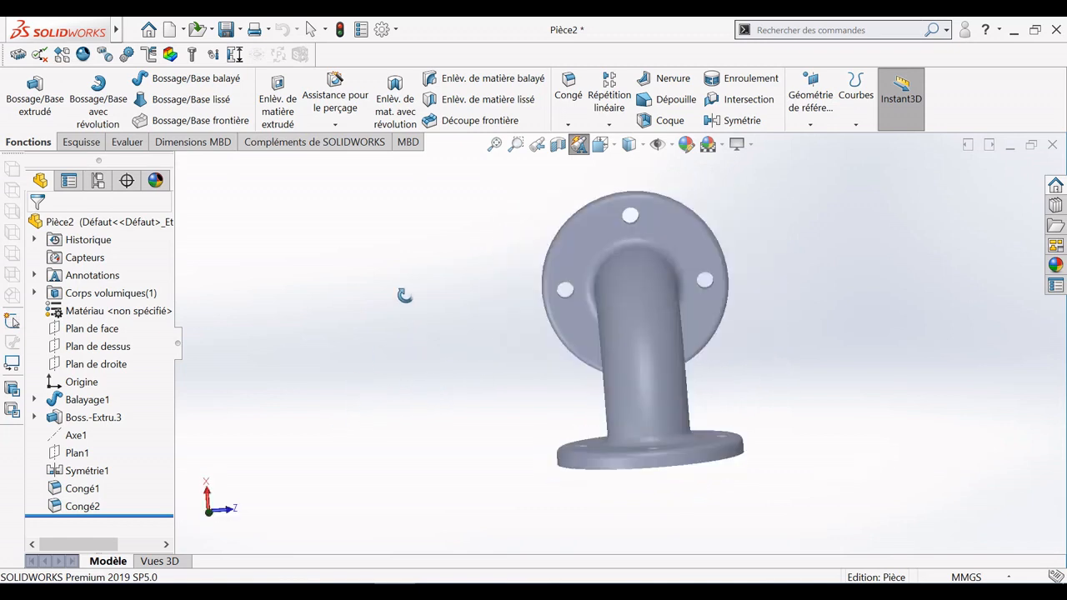